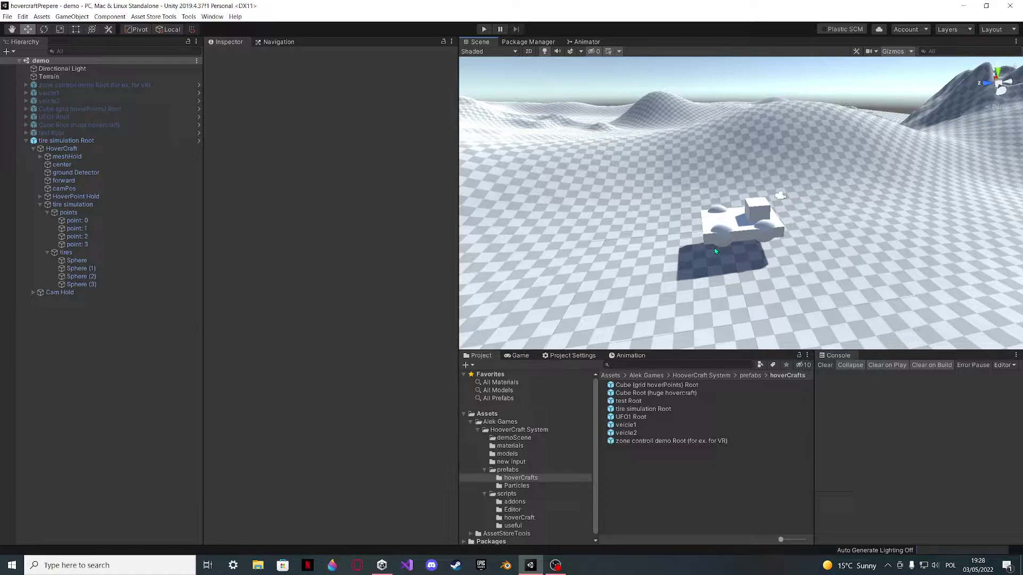
- Fly the scene camera toward the hovercraft and down to ground level
{"action": "key", "text": "w"}
{"action": "right_click_drag", "start_coordinate": [715, 248], "coordinate": [720, 163]}
{"action": "key", "text": "q"}
{"action": "key", "text": "w"}
{"action": "key", "text": "q"}
- Raise the camera slightly, then check OBS Studio and return to Unity
{"action": "key", "text": "e"}
{"action": "left_click", "coordinate": [556, 567]}
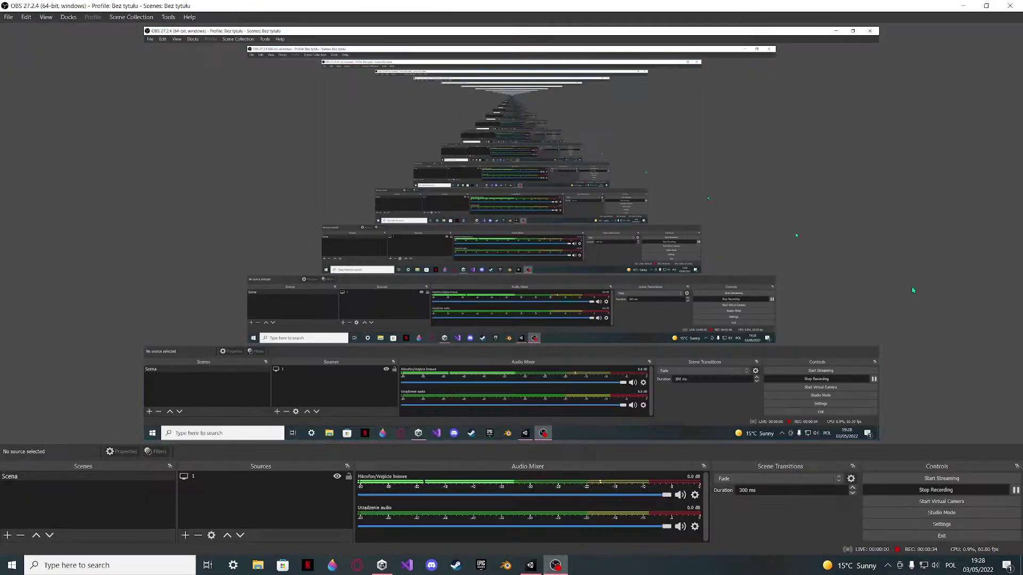
{"action": "left_click", "coordinate": [528, 567]}
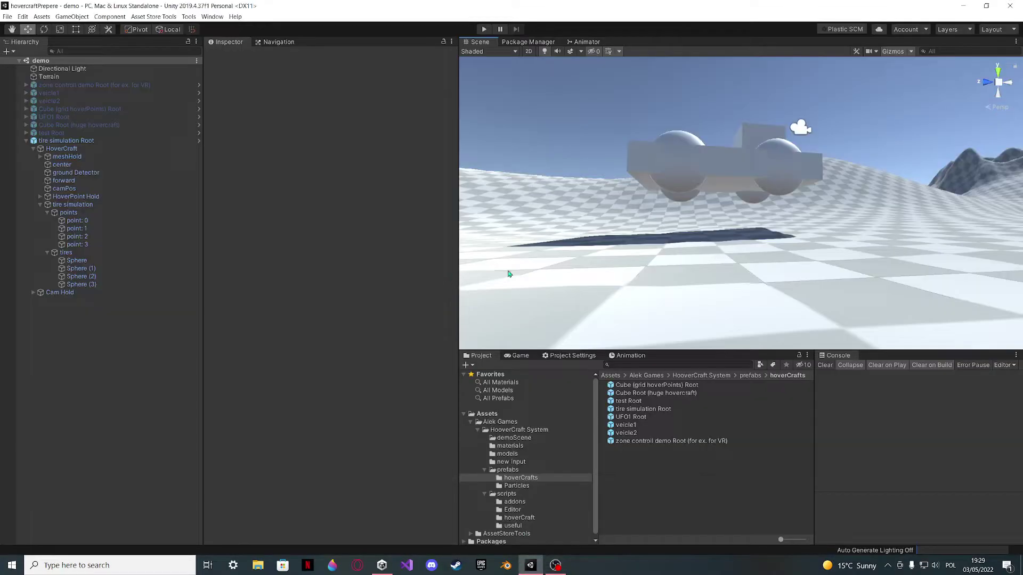
- Enter play mode and drive the hovercraft forward, curving right
{"action": "left_click", "coordinate": [485, 28]}
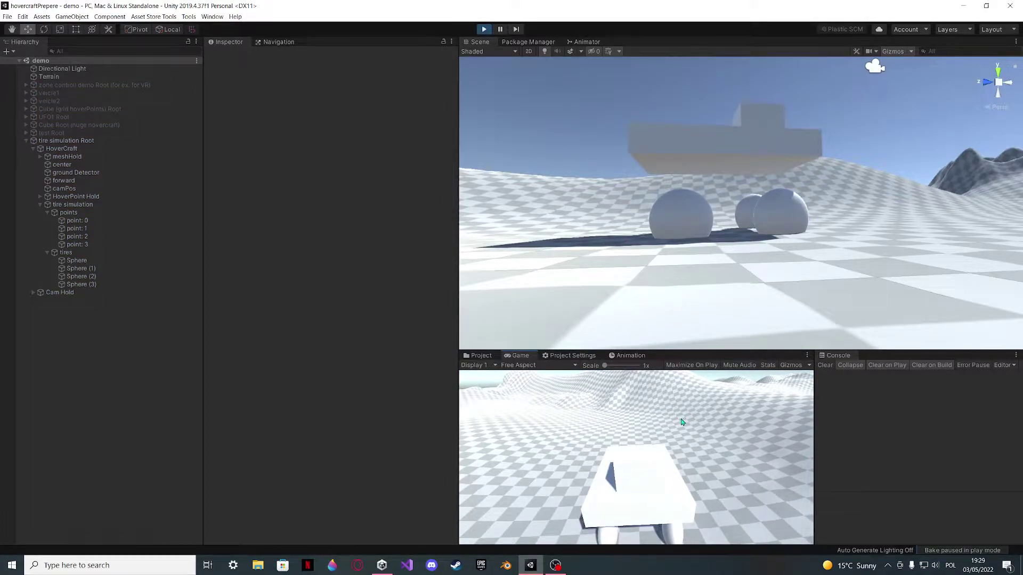
{"action": "right_click_drag", "start_coordinate": [626, 219], "coordinate": [754, 241]}
{"action": "key", "text": "a"}
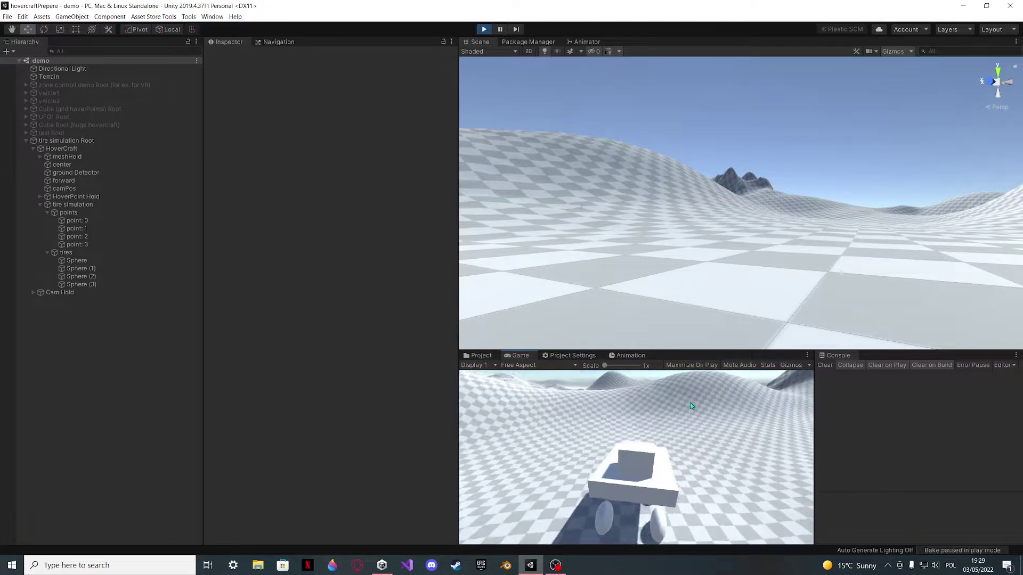
{"action": "key", "text": "d"}
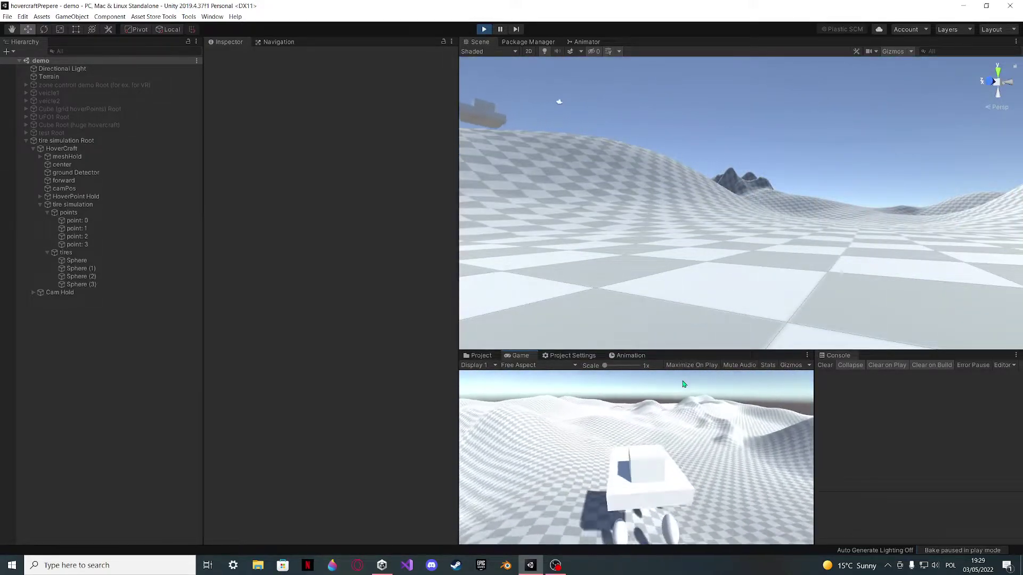
- Orbit the Scene view to a new angle and drive the hovercraft forward and left
{"action": "right_click_drag", "start_coordinate": [740, 235], "coordinate": [693, 281]}
{"action": "left_click_drag", "start_coordinate": [693, 282], "coordinate": [604, 235], "text": "alt"}
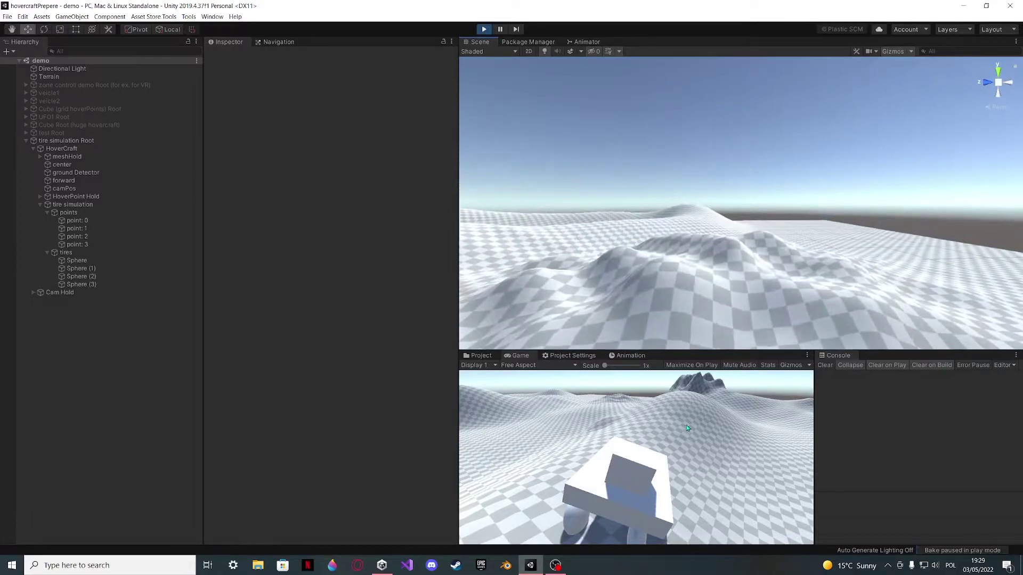
{"action": "key", "text": "w"}
{"action": "key", "text": "a"}
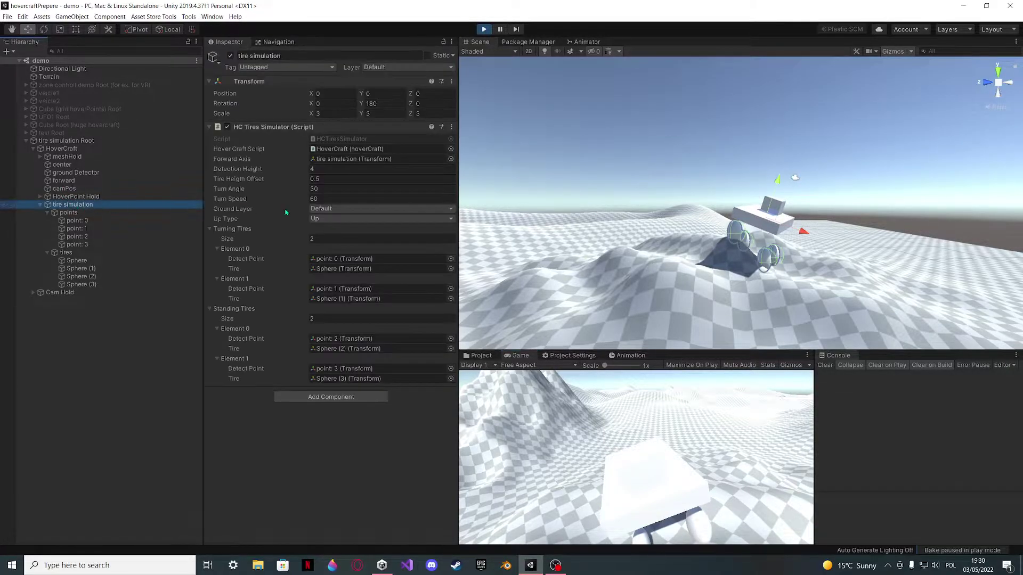
- With Turn Type on Dependent, turn the hovercraft in place, then drive forward and left
{"action": "scroll", "coordinate": [336, 266], "scroll_direction": "down", "scroll_amount": 3}
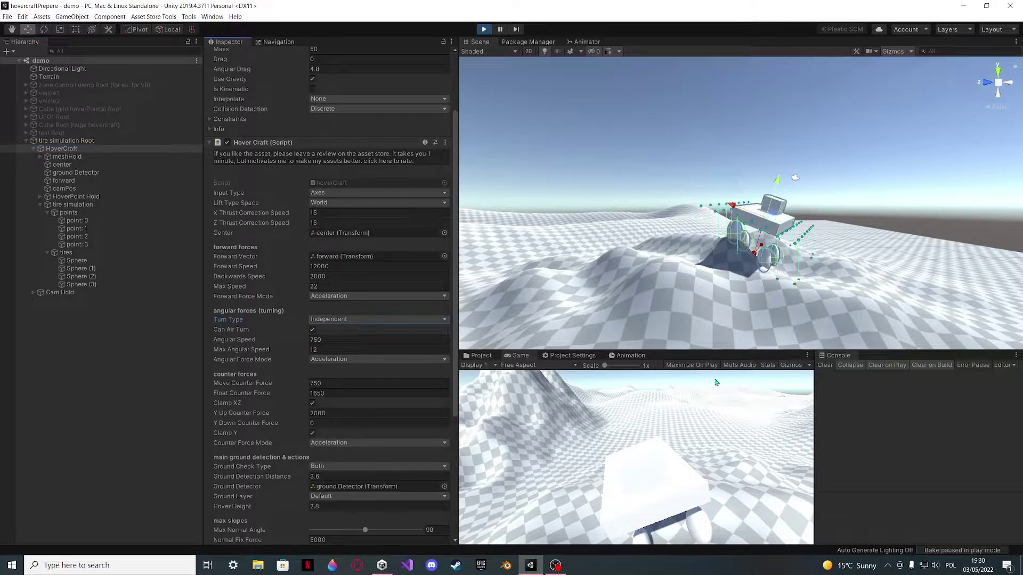
{"action": "left_click", "coordinate": [717, 419]}
{"action": "key", "text": "a"}
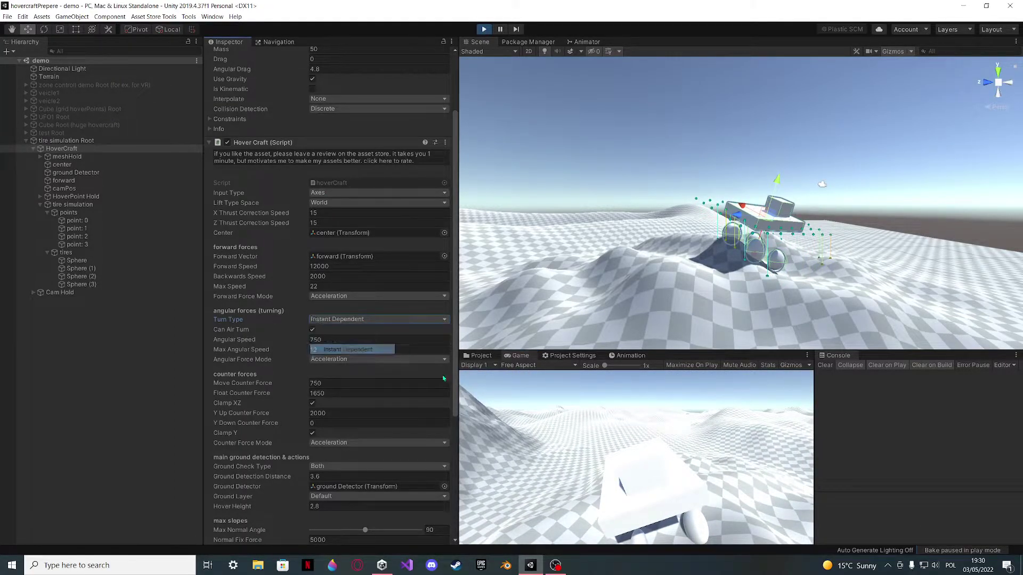
{"action": "key", "text": "w"}
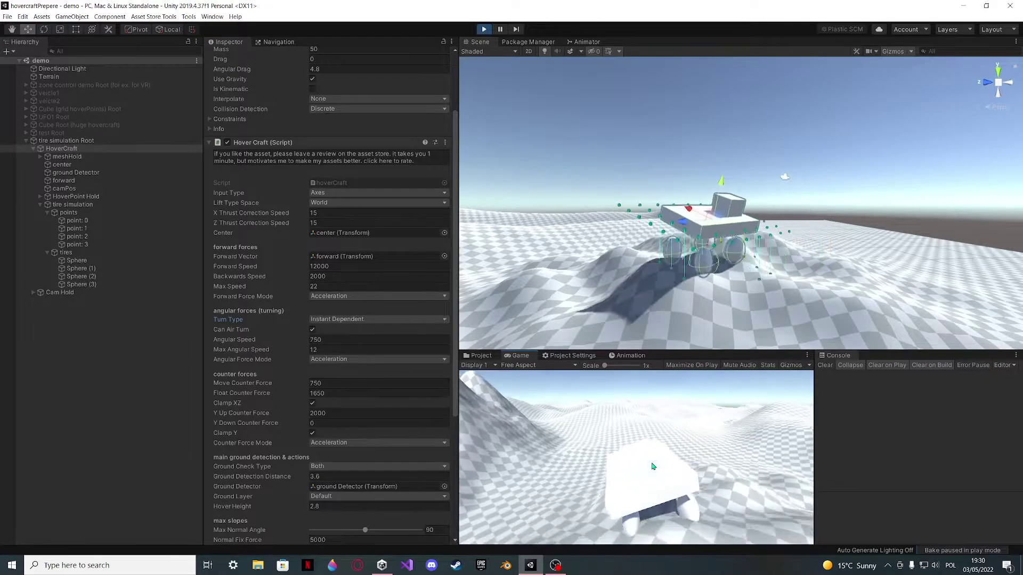
{"action": "key", "text": "a"}
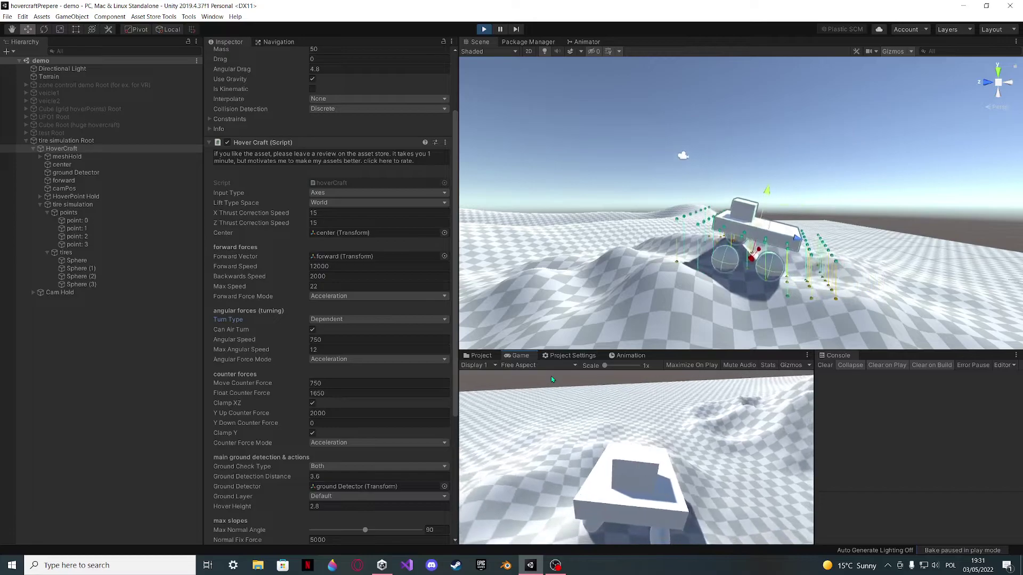
- Fly the Scene camera in close to inspect the hovercraft's wheels
{"action": "mouse_move", "coordinate": [632, 259]}
{"action": "right_mouse_down"}
{"action": "mouse_move", "coordinate": [638, 244]}
{"action": "mouse_move", "coordinate": [640, 257]}
{"action": "right_mouse_up"}
{"action": "key", "text": "d"}
{"action": "key", "text": "w"}
{"action": "key", "text": "w"}
{"action": "left_click_drag", "start_coordinate": [801, 169], "coordinate": [798, 265], "text": "alt"}
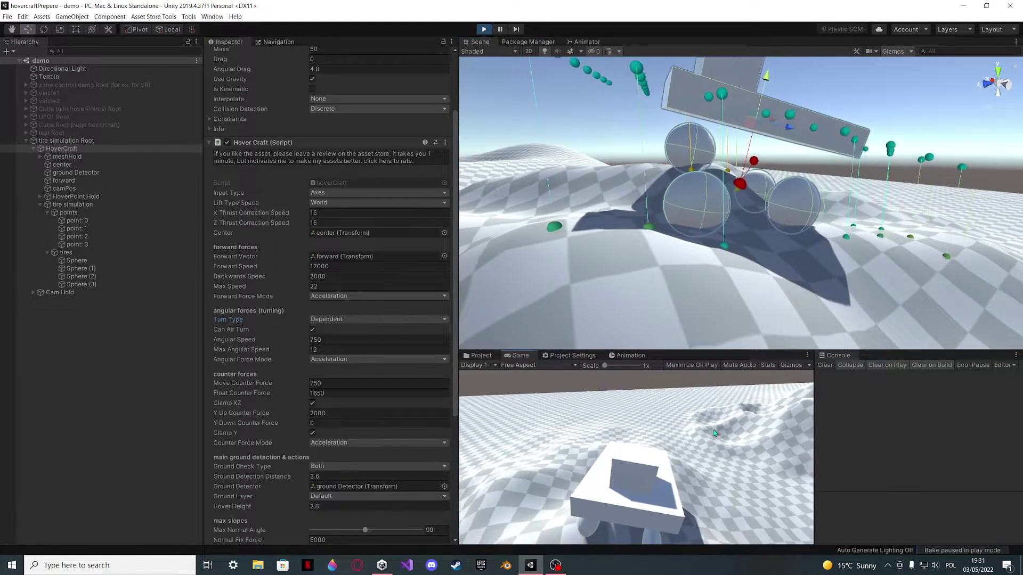
{"action": "right_click_drag", "start_coordinate": [708, 262], "coordinate": [660, 255]}
{"action": "key", "text": "w"}
{"action": "key", "text": "s"}
{"action": "key", "text": "w"}
{"action": "key", "text": "s"}
{"action": "key", "text": "w"}
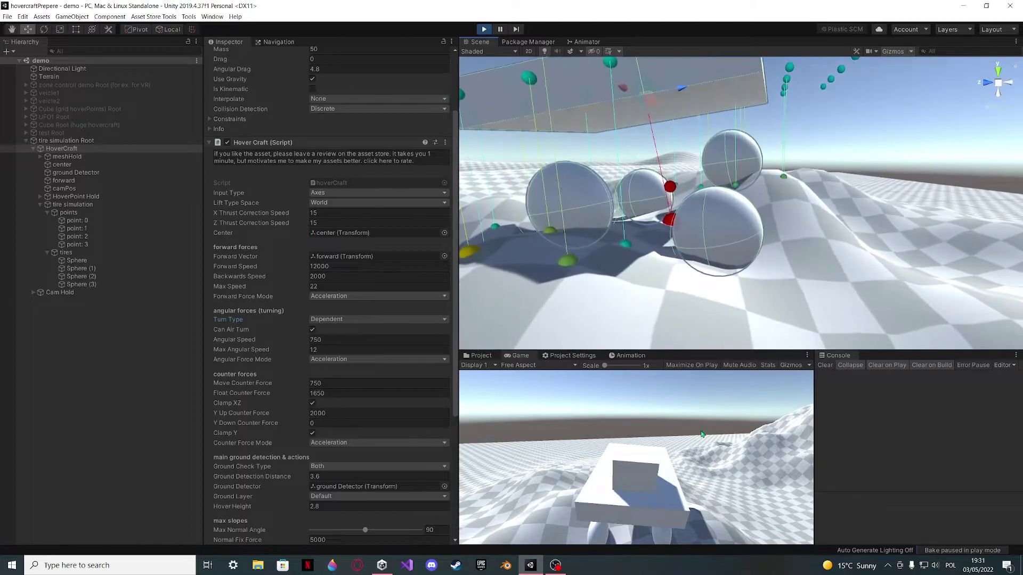
- Drive the hovercraft back over the bumps, then select tire simulation in the Hierarchy
{"action": "left_click", "coordinate": [700, 432]}
{"action": "key", "text": "w"}
{"action": "key", "text": "s"}
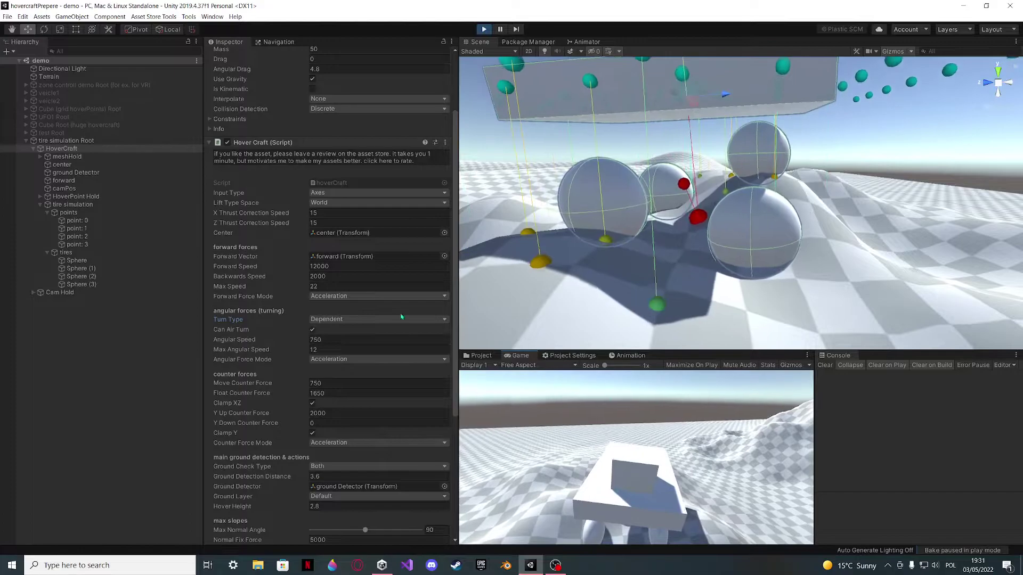
{"action": "left_click", "coordinate": [72, 204]}
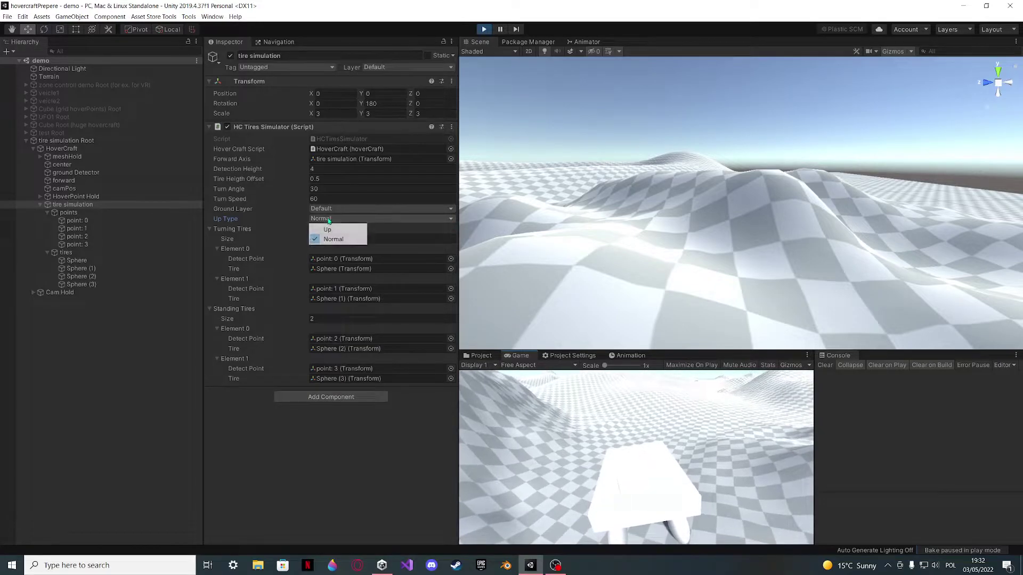
- Set the tire simulation's Up Type to Up and orbit close to inspect the tires
{"action": "left_click", "coordinate": [331, 232]}
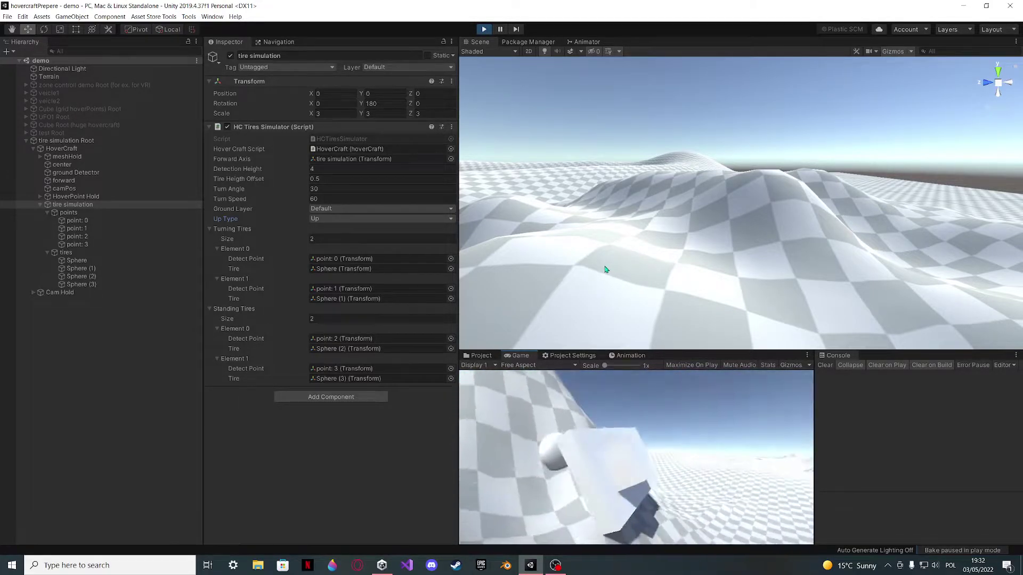
{"action": "right_click_drag", "start_coordinate": [606, 313], "coordinate": [426, 302]}
{"action": "right_click_drag", "start_coordinate": [804, 222], "coordinate": [668, 210]}
{"action": "key", "text": "w"}
{"action": "left_click_drag", "start_coordinate": [667, 210], "coordinate": [699, 205], "text": "alt"}
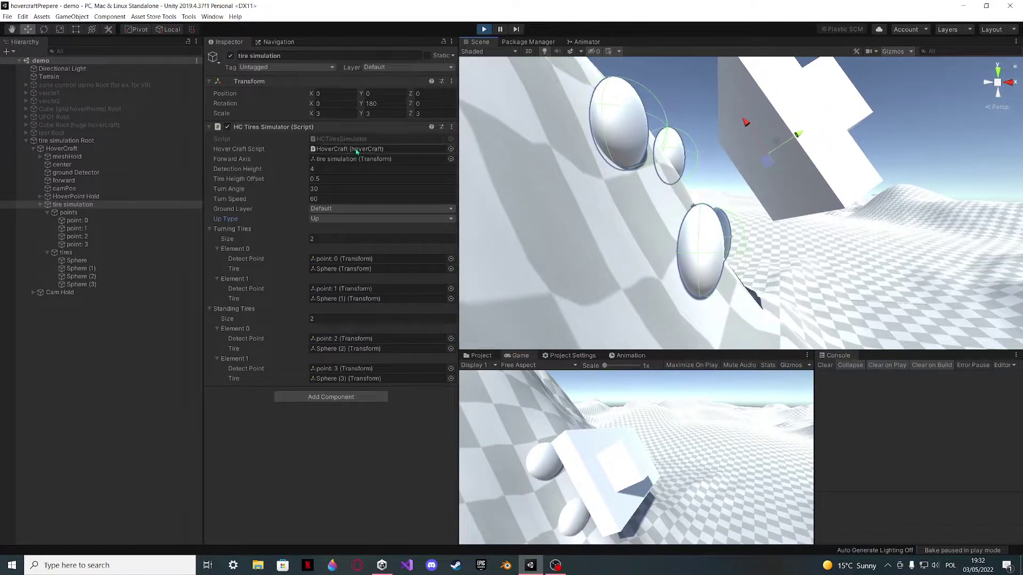
- Switch Up Type to Normal and drive the hovercraft up the mountain slope
{"action": "left_click", "coordinate": [348, 239]}
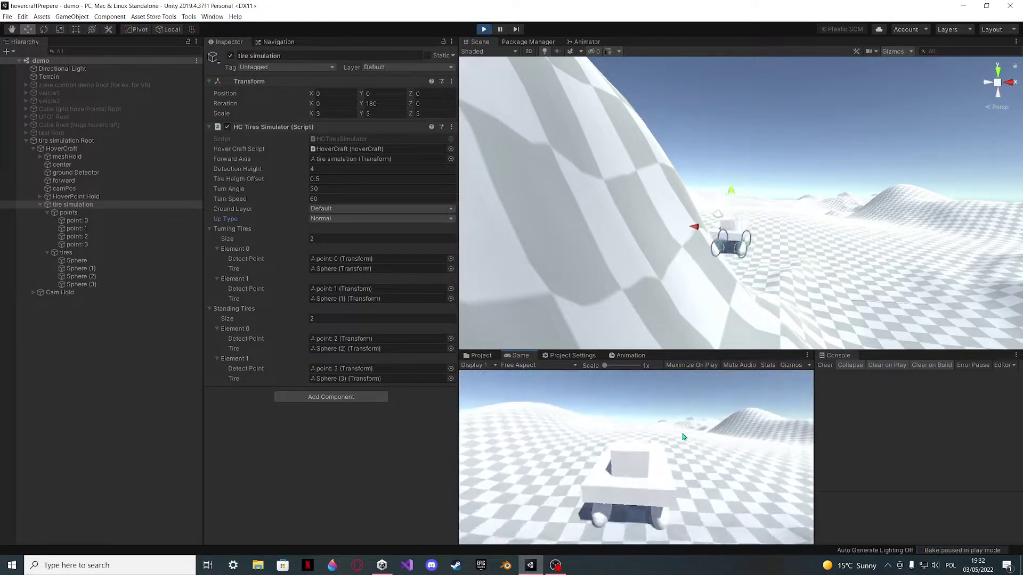
{"action": "key", "text": "w"}
{"action": "key", "text": "a"}
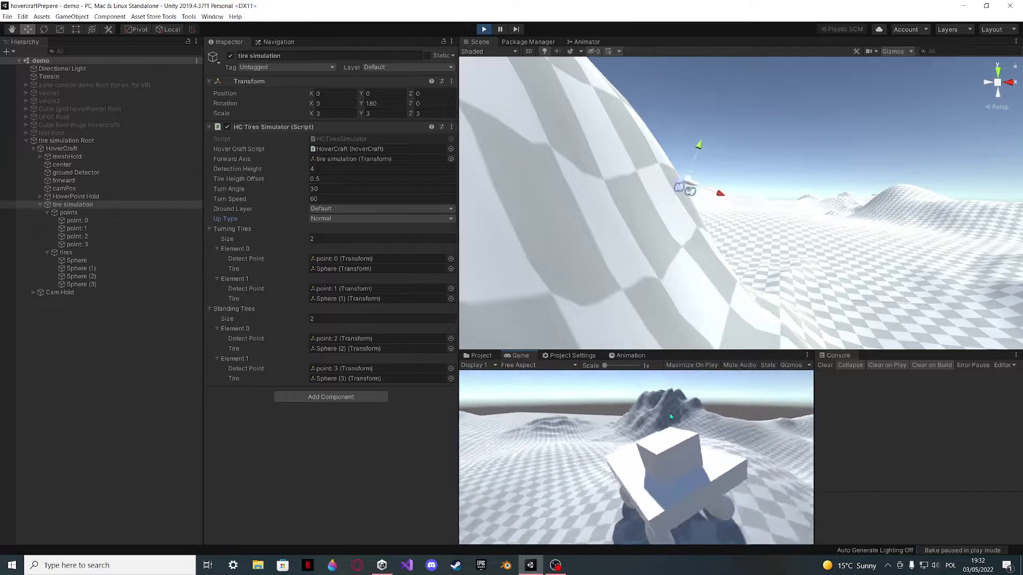
{"action": "key", "text": "w"}
{"action": "key", "text": "d"}
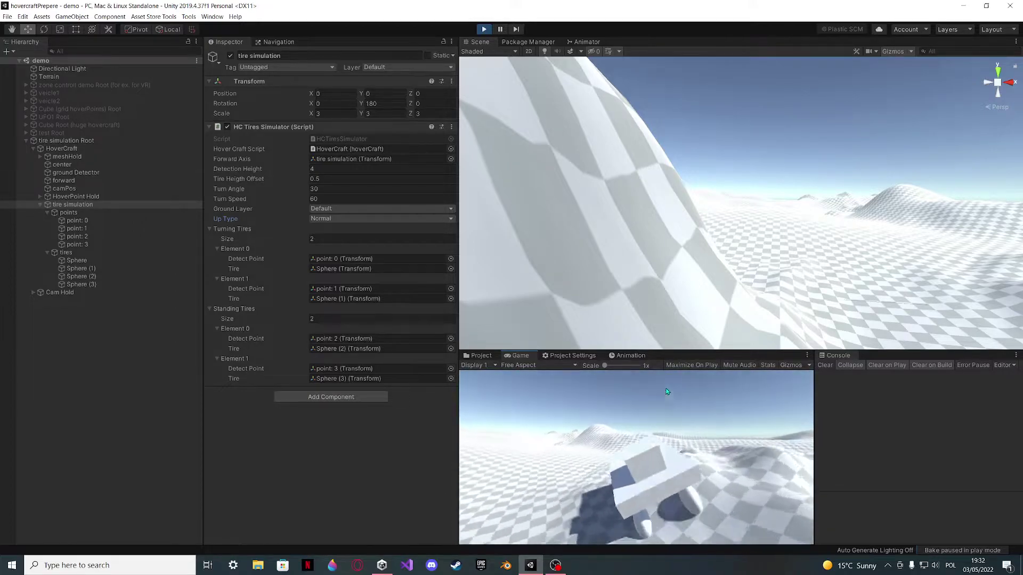
- Exit play mode and reselect tire simulation, whose Up Type is back at Up
{"action": "left_click", "coordinate": [483, 30]}
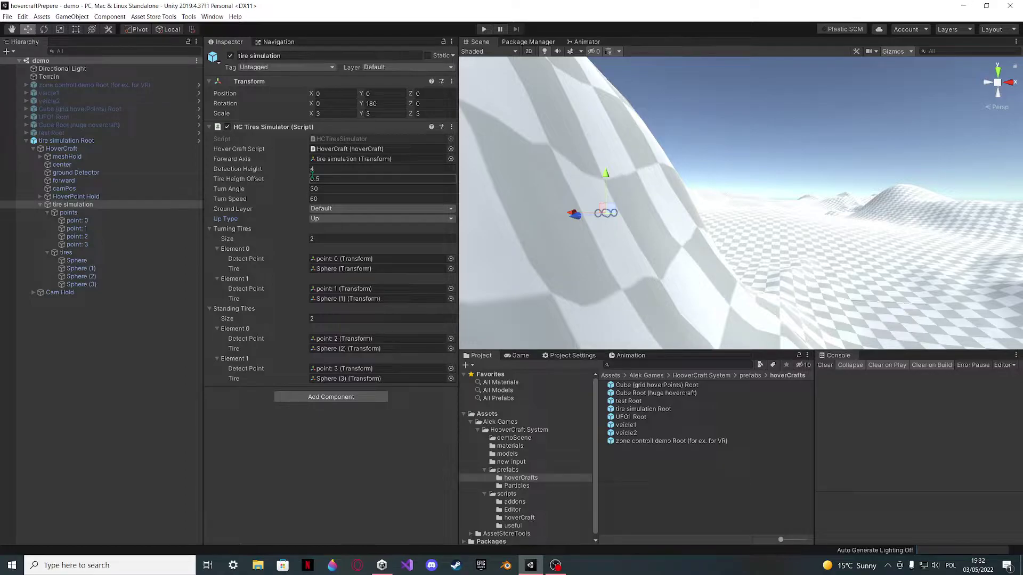
{"action": "right_click_drag", "start_coordinate": [631, 250], "coordinate": [629, 242]}
{"action": "left_click", "coordinate": [94, 375]}
{"action": "left_click", "coordinate": [75, 205]}
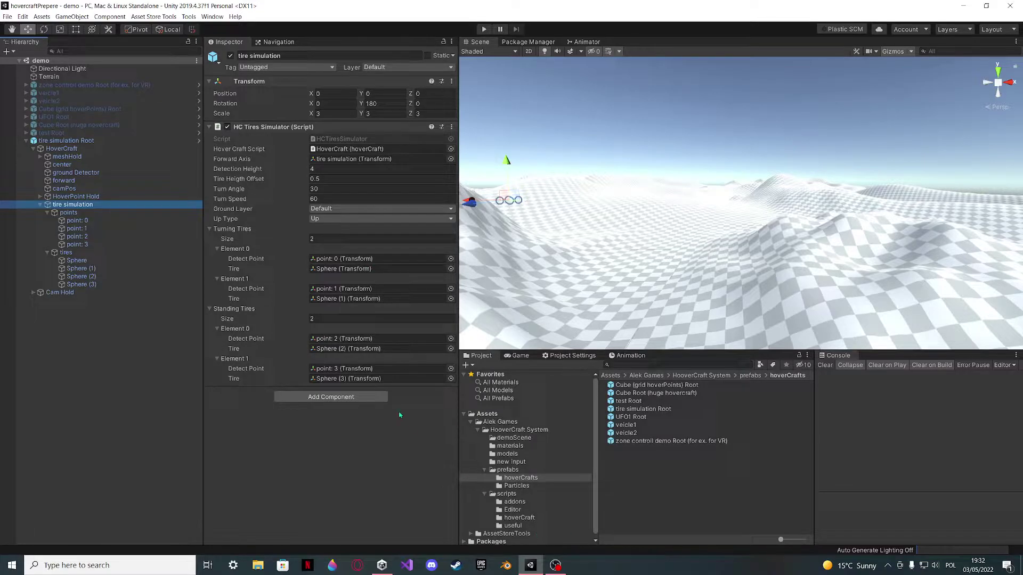
{"action": "right_click_drag", "start_coordinate": [686, 328], "coordinate": [978, 350]}
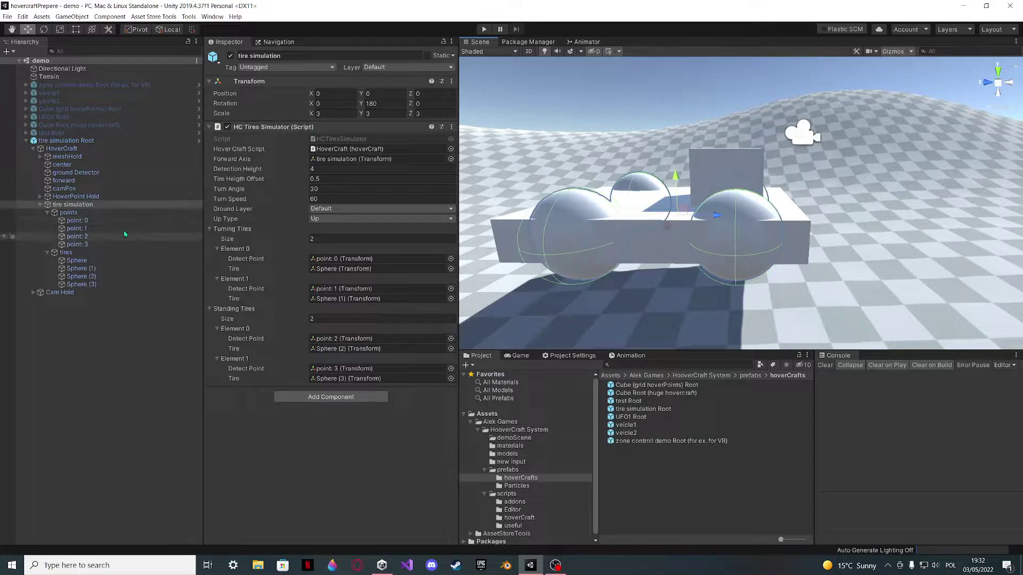
- Add an empty GameObject and a new Cube from the Hierarchy menu, then frame the Cube
{"action": "right_click", "coordinate": [68, 346]}
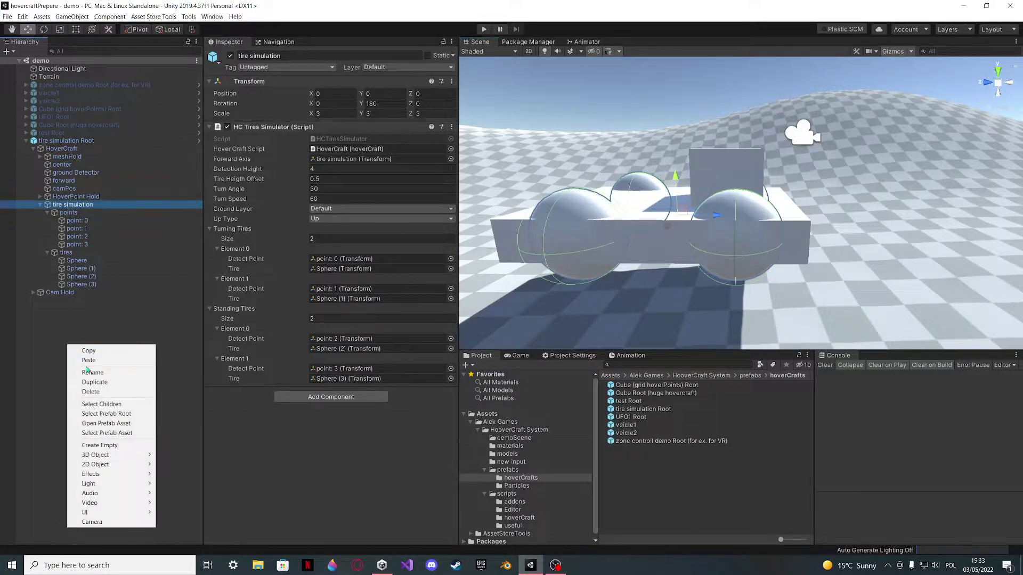
{"action": "left_click", "coordinate": [100, 444]}
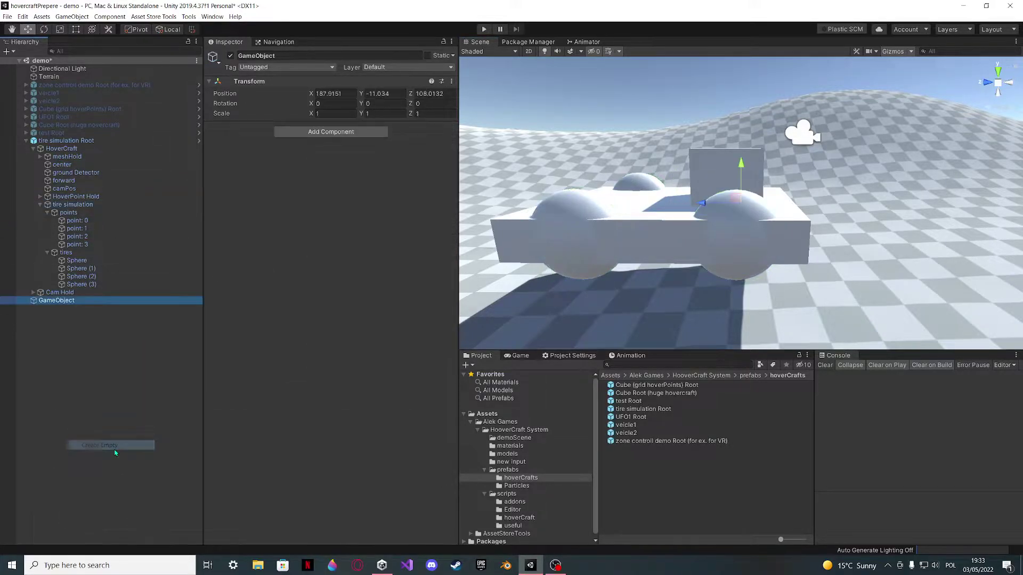
{"action": "right_click", "coordinate": [59, 321]}
{"action": "mouse_move", "coordinate": [117, 412]}
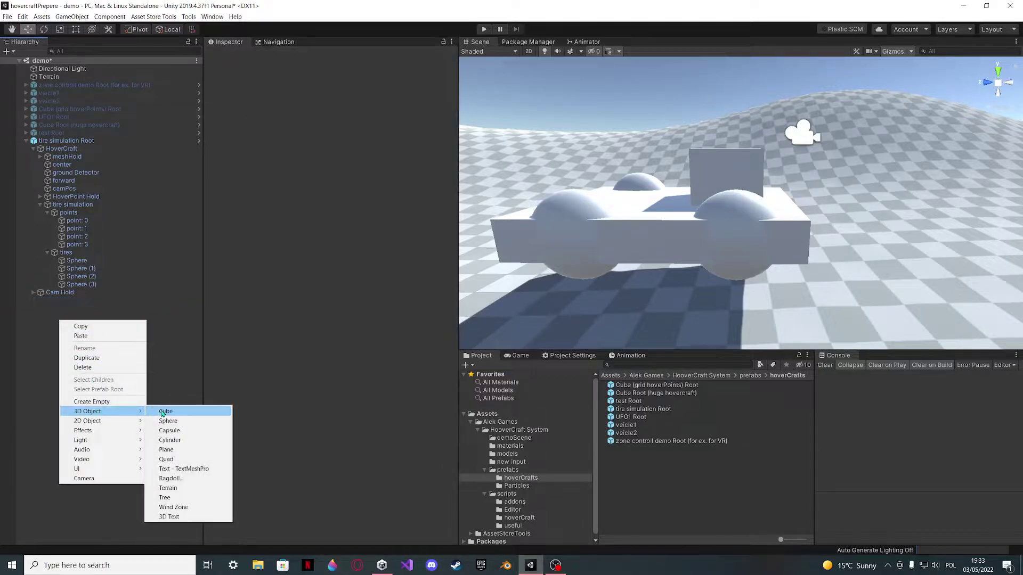
{"action": "left_click", "coordinate": [159, 412]}
{"action": "right_click_drag", "start_coordinate": [608, 196], "coordinate": [697, 205]}
{"action": "key", "text": "s"}
{"action": "key", "text": "f"}
{"action": "key", "text": "s"}
- Raise the Cube higher above the terrain with the Move tool
{"action": "left_click_drag", "start_coordinate": [730, 79], "coordinate": [731, 22]}
{"action": "right_click_drag", "start_coordinate": [716, 120], "coordinate": [706, 209]}
{"action": "key", "text": "e"}
{"action": "key", "text": "f"}
- Stretch the Cube to about 2.41 × 1 × 3.89 with the Rect tool and place the hoverCraft Maker panel
{"action": "key", "text": "t"}
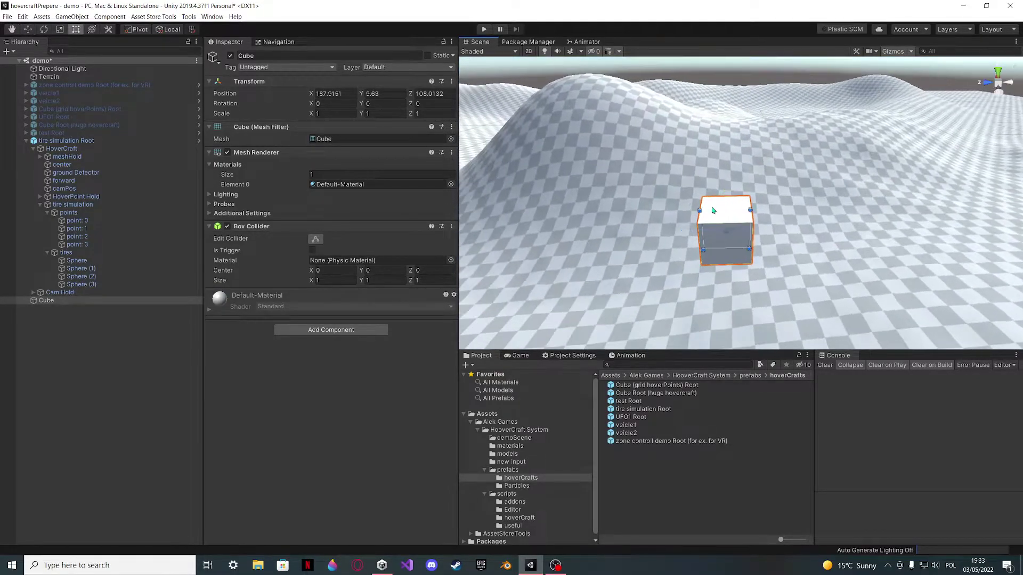
{"action": "right_click_drag", "start_coordinate": [705, 251], "coordinate": [707, 317]}
{"action": "left_click_drag", "start_coordinate": [716, 107], "coordinate": [521, 182]}
{"action": "right_click_drag", "start_coordinate": [845, 155], "coordinate": [790, 117]}
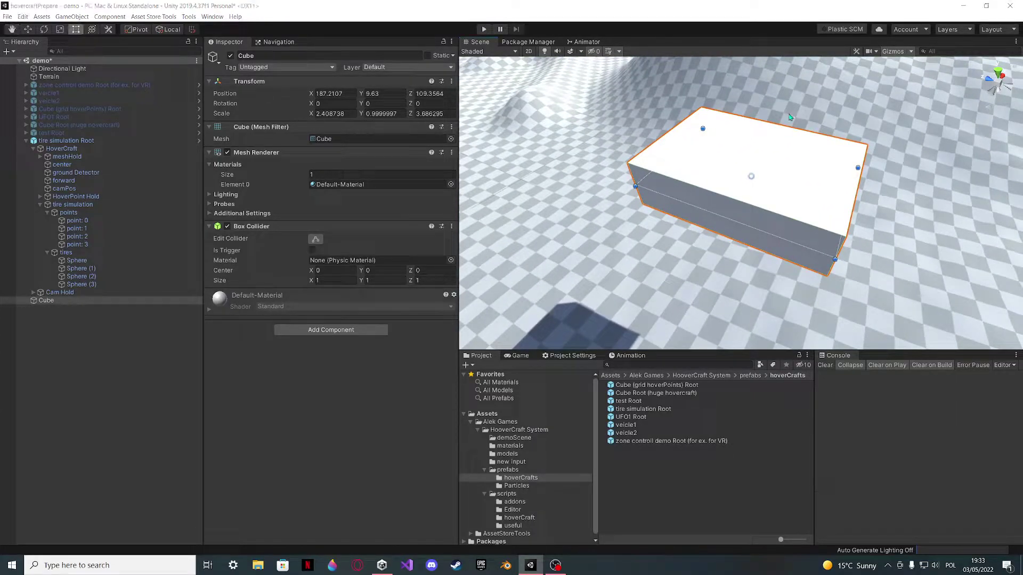
{"action": "left_click_drag", "start_coordinate": [695, 160], "coordinate": [224, 251]}
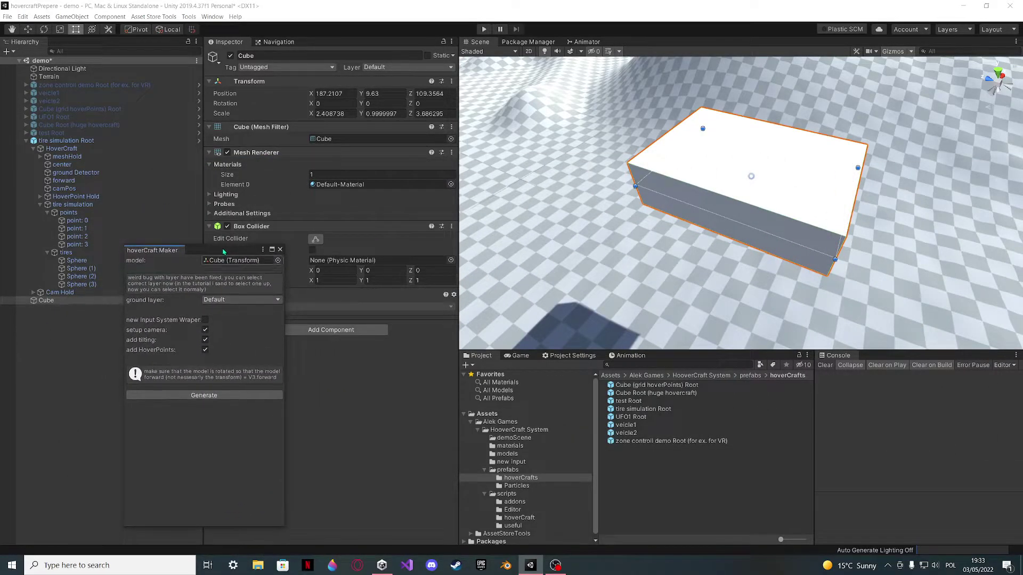
- Put the Cube on the Ignore Raycast layer and generate a hovercraft from it in hoverCraft Maker
{"action": "left_click_drag", "start_coordinate": [226, 258], "coordinate": [271, 230]}
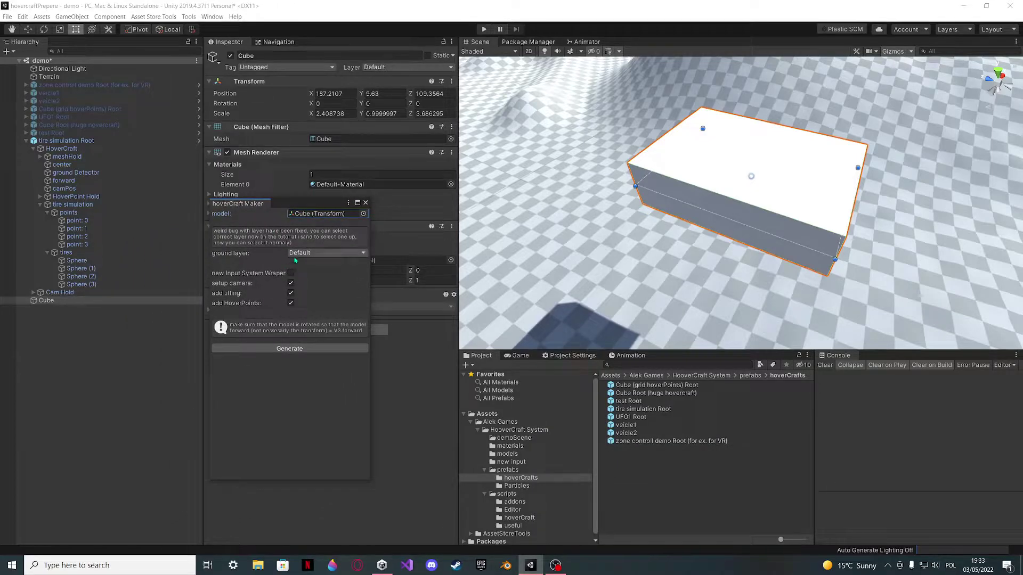
{"action": "left_click", "coordinate": [386, 68]}
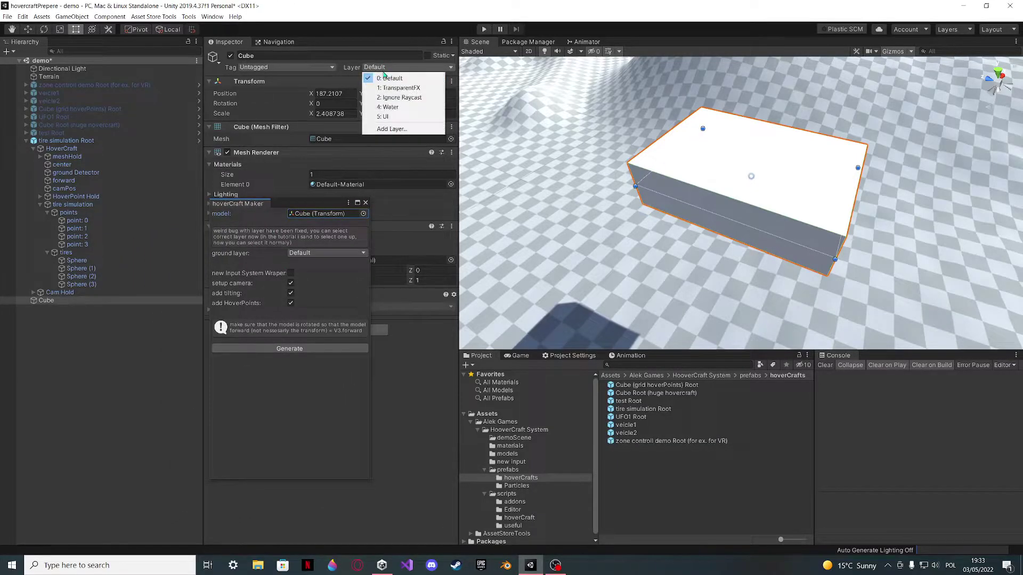
{"action": "left_click", "coordinate": [391, 97]}
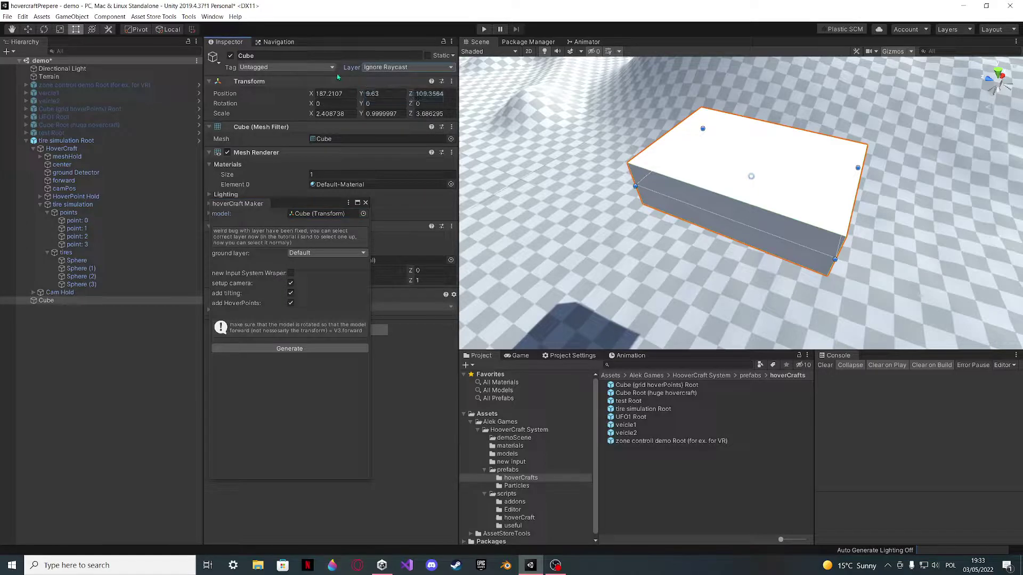
{"action": "left_click", "coordinate": [344, 349]}
{"action": "left_click", "coordinate": [365, 203]}
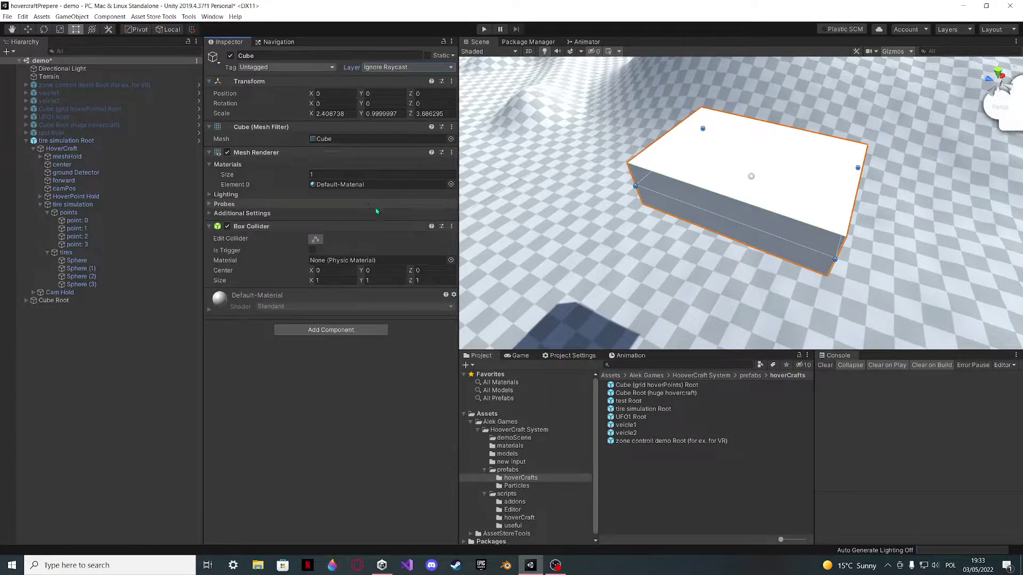
- Expand the new Cube Root, collapse tire simulation Root, and reselect Cube Root
{"action": "left_click", "coordinate": [34, 301]}
{"action": "left_click", "coordinate": [26, 300]}
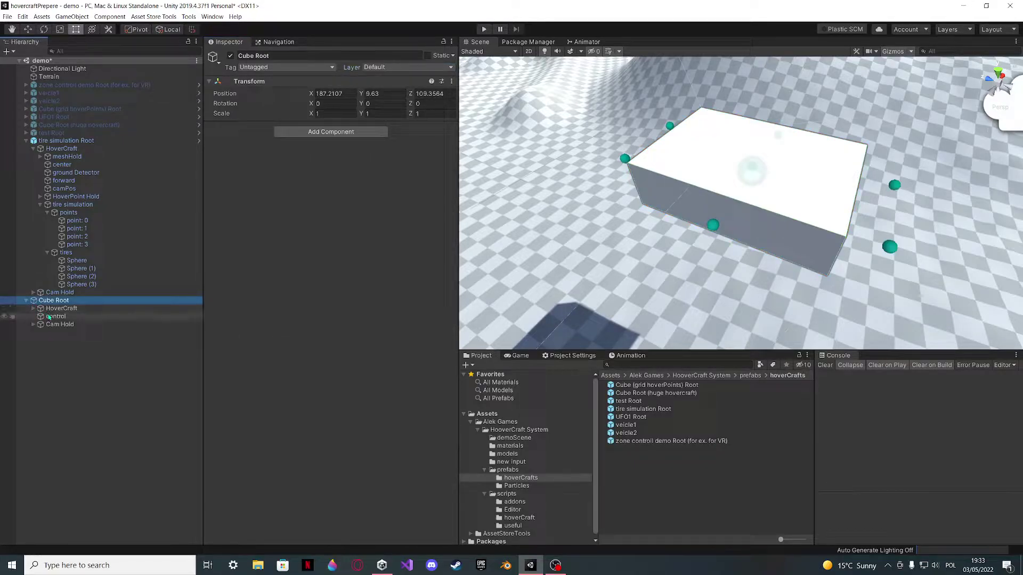
{"action": "left_click", "coordinate": [26, 140]}
{"action": "left_click", "coordinate": [67, 140]}
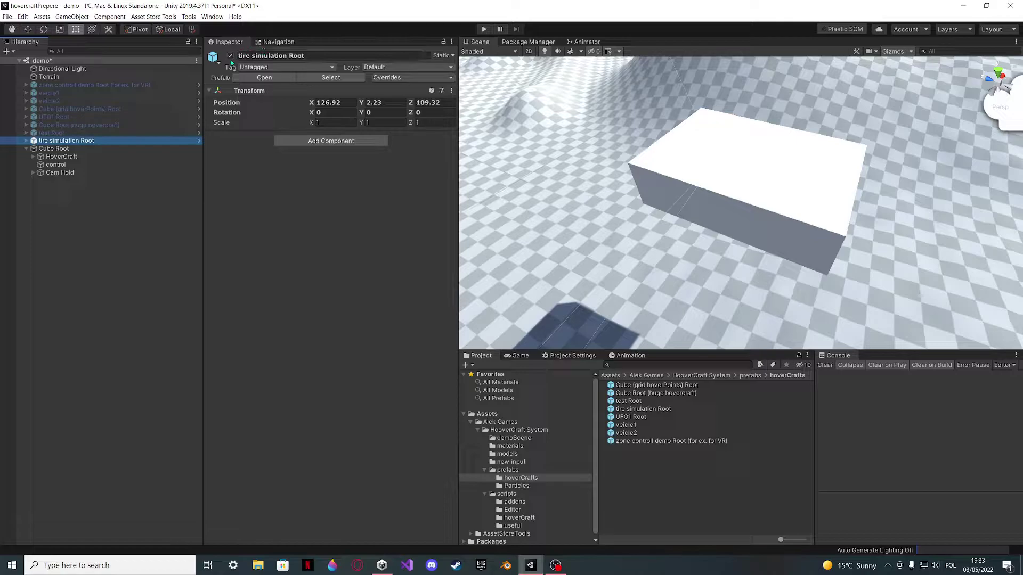
{"action": "left_click", "coordinate": [97, 151]}
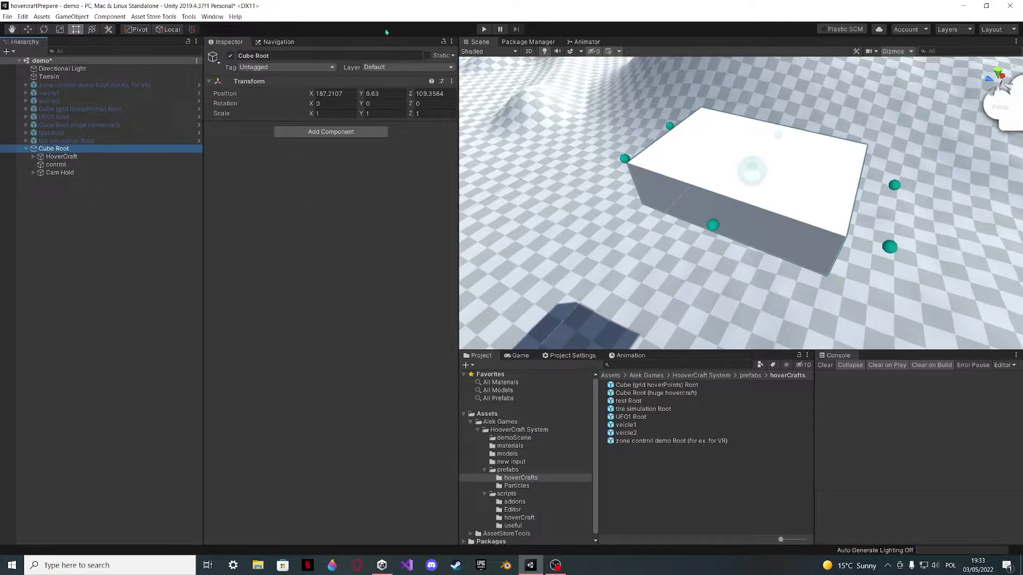
- Drive the Cube Root hovercraft forward in play mode, exit with Ctrl+P, and select HoverCraft
{"action": "left_click", "coordinate": [485, 30]}
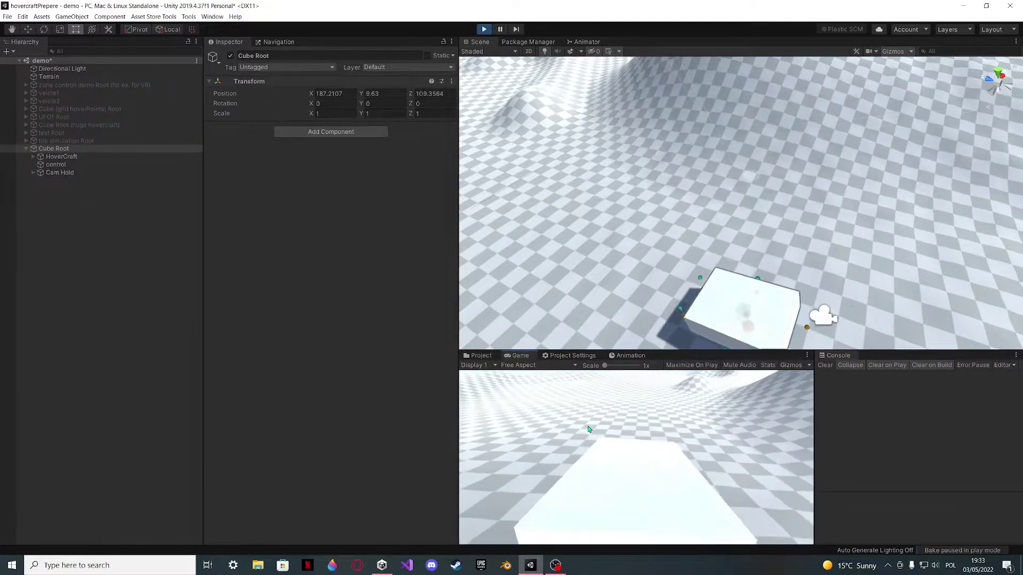
{"action": "key", "text": "w"}
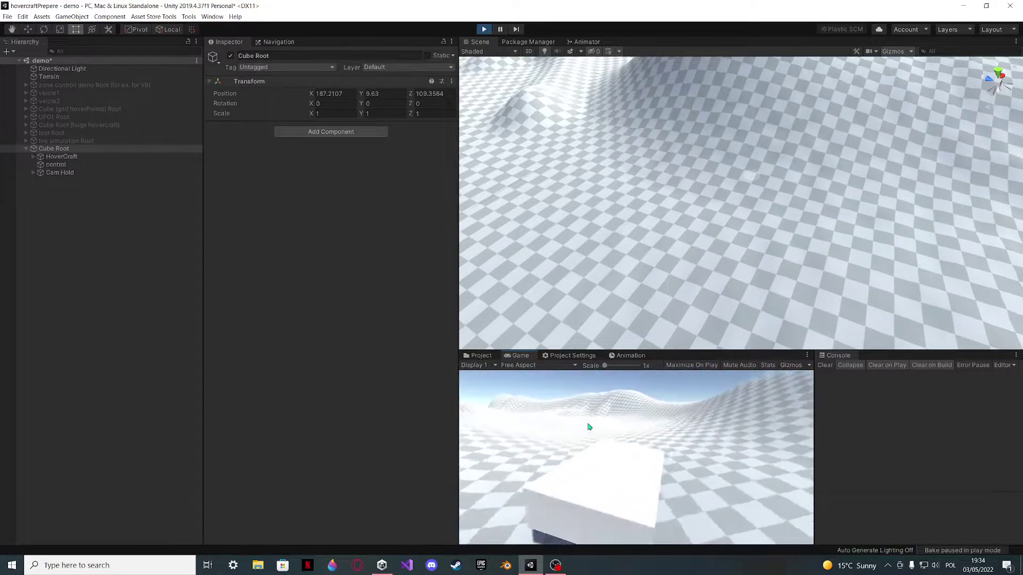
{"action": "key", "text": "ctrl+p"}
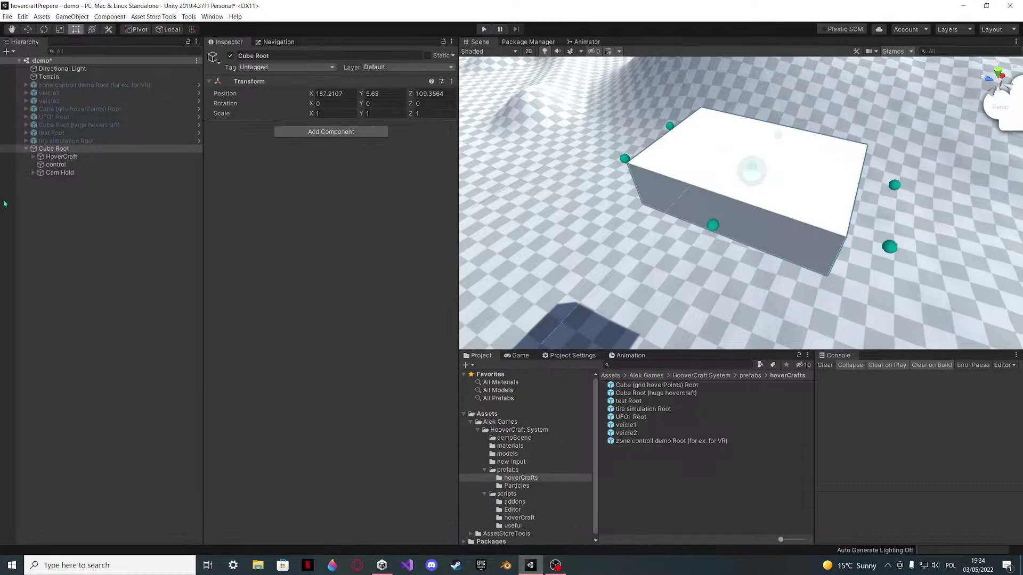
{"action": "left_click", "coordinate": [58, 156]}
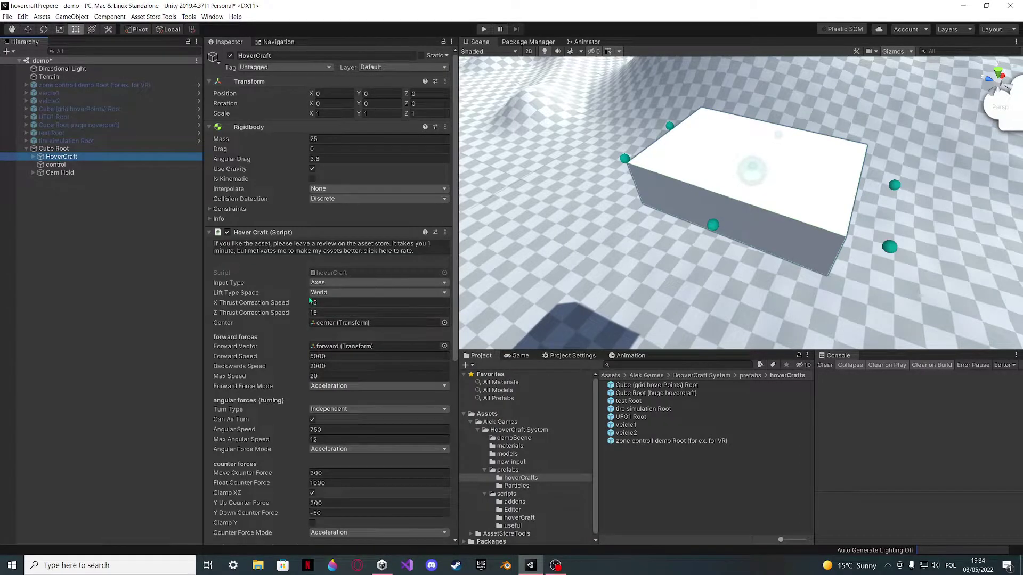
{"action": "scroll", "coordinate": [310, 301], "scroll_direction": "down", "scroll_amount": 3}
- Delete hover points p5 through p0 under HoverPoint Hold
{"action": "left_click", "coordinate": [34, 157]}
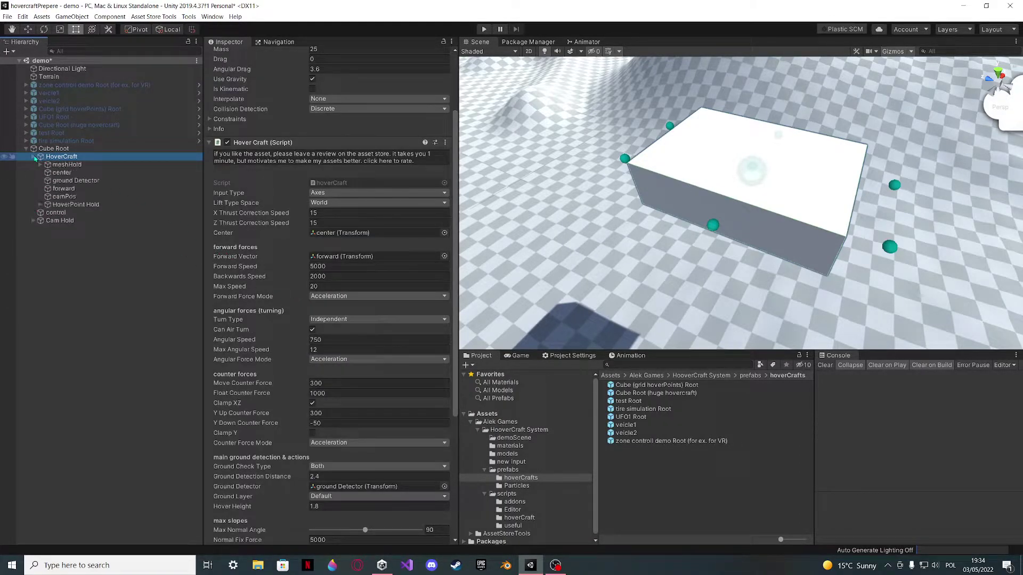
{"action": "left_click", "coordinate": [41, 205]}
{"action": "left_click", "coordinate": [62, 205]}
{"action": "left_click", "coordinate": [62, 213]}
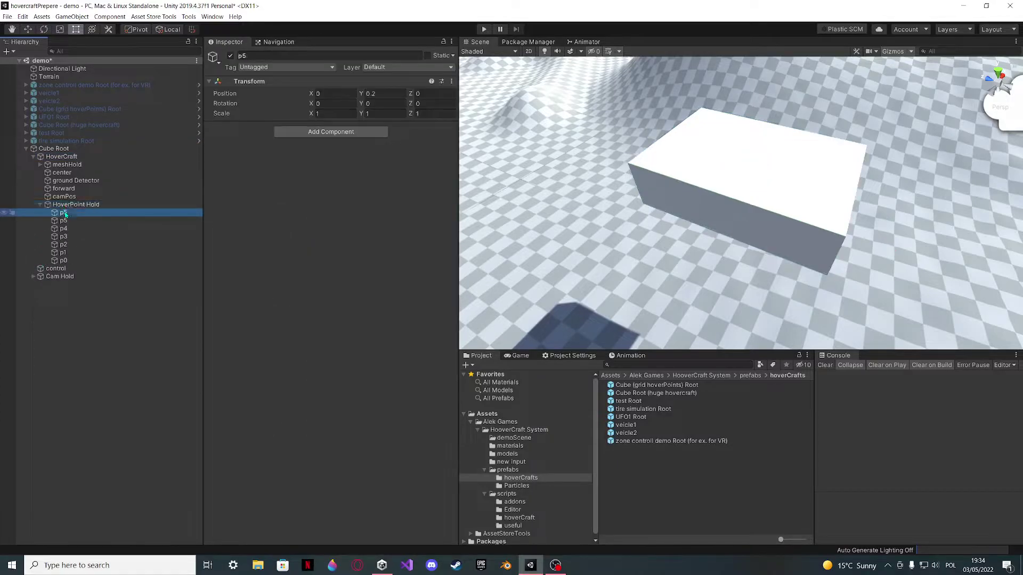
{"action": "left_click", "coordinate": [62, 260], "text": "shift"}
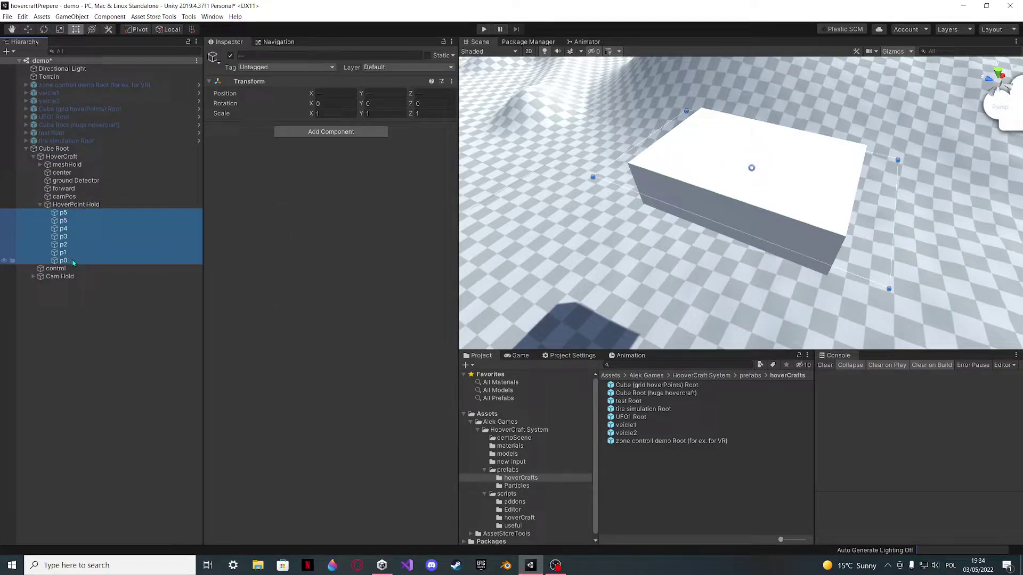
{"action": "key", "text": "Delete"}
- Add a Grid Spawner component to HoverPoint Hold via the 'gri' component search
{"action": "left_click", "coordinate": [75, 204]}
{"action": "left_click", "coordinate": [331, 131]}
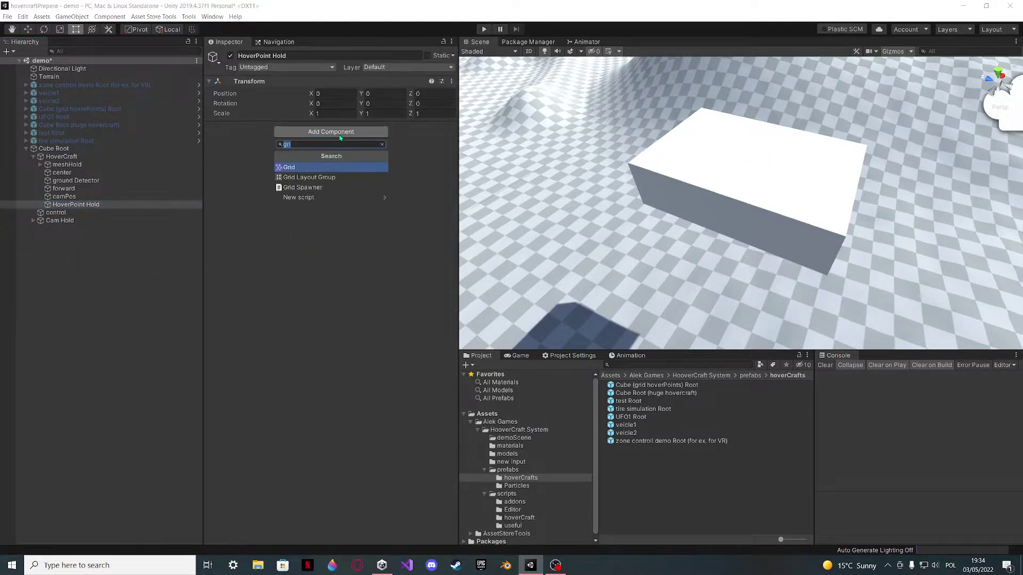
{"action": "type", "text": "gi"}
{"action": "key", "text": "BackSpace"}
{"action": "type", "text": "ri"}
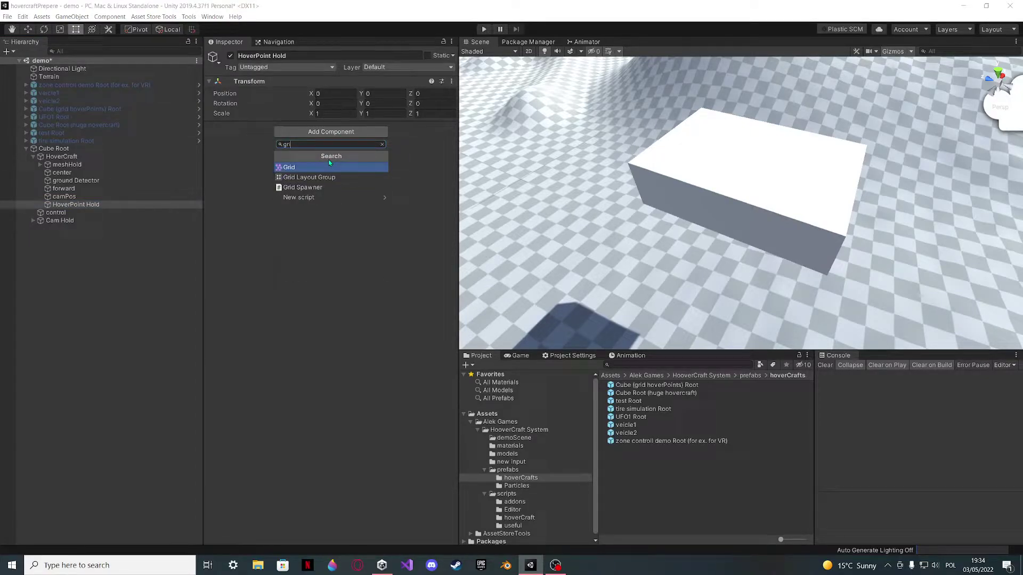
{"action": "left_click", "coordinate": [327, 187]}
{"action": "scroll", "coordinate": [594, 218], "scroll_direction": "up", "scroll_amount": 2}
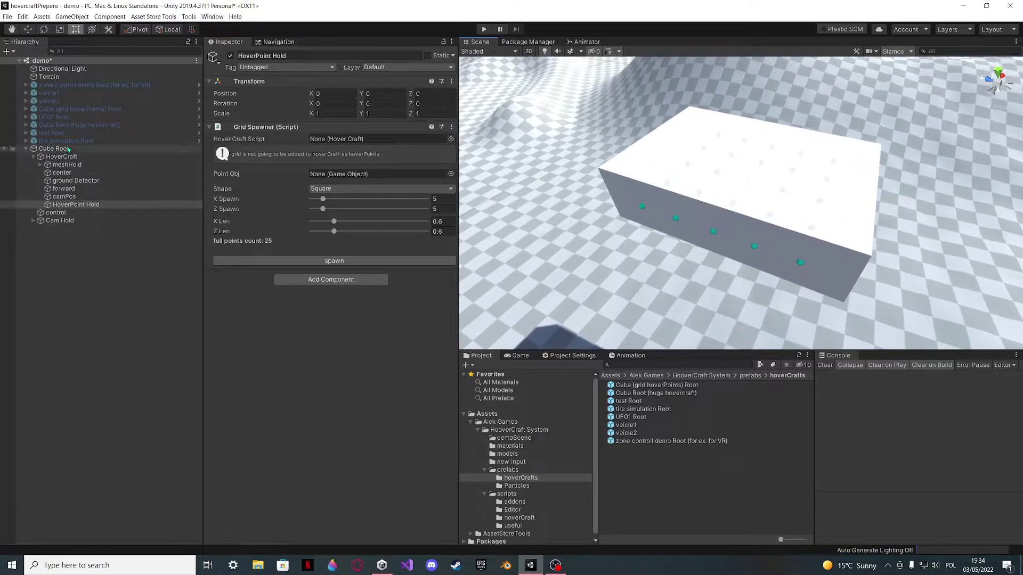
- Link HoverCraft to the Grid Spawner's Hover Craft Script and set X Spawn 6, Z Spawn 8
{"action": "left_click_drag", "start_coordinate": [327, 143], "coordinate": [336, 140]}
{"action": "right_click_drag", "start_coordinate": [695, 189], "coordinate": [533, 192]}
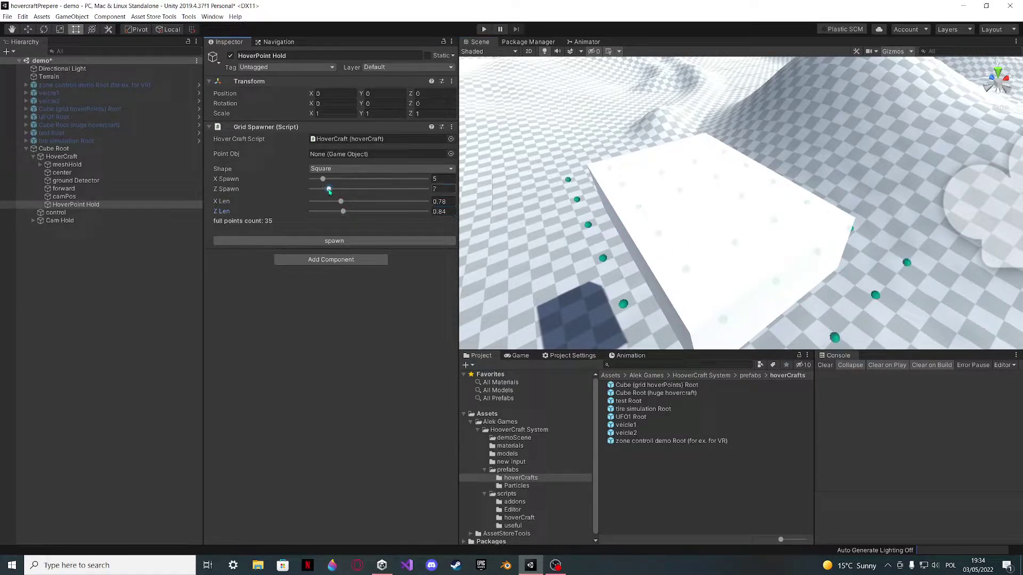
{"action": "mouse_move", "coordinate": [316, 194]}
{"action": "left_mouse_down"}
{"action": "mouse_move", "coordinate": [332, 191]}
{"action": "mouse_move", "coordinate": [326, 181]}
{"action": "left_mouse_up"}
{"action": "right_click_drag", "start_coordinate": [728, 207], "coordinate": [751, 212]}
- Spawn the 6 × 8 grid of 48 hover points around the cube
{"action": "key", "text": "s"}
{"action": "key", "text": "a"}
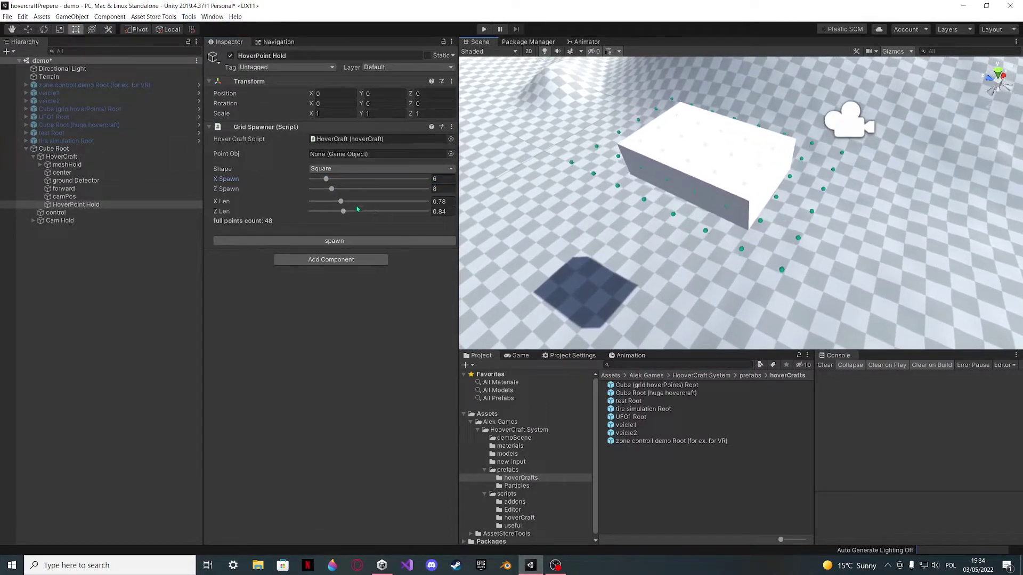
{"action": "key", "text": "w"}
{"action": "mouse_move", "coordinate": [608, 202]}
{"action": "right_mouse_down"}
{"action": "mouse_move", "coordinate": [691, 187]}
{"action": "mouse_move", "coordinate": [621, 204]}
{"action": "right_mouse_up"}
{"action": "key", "text": "a"}
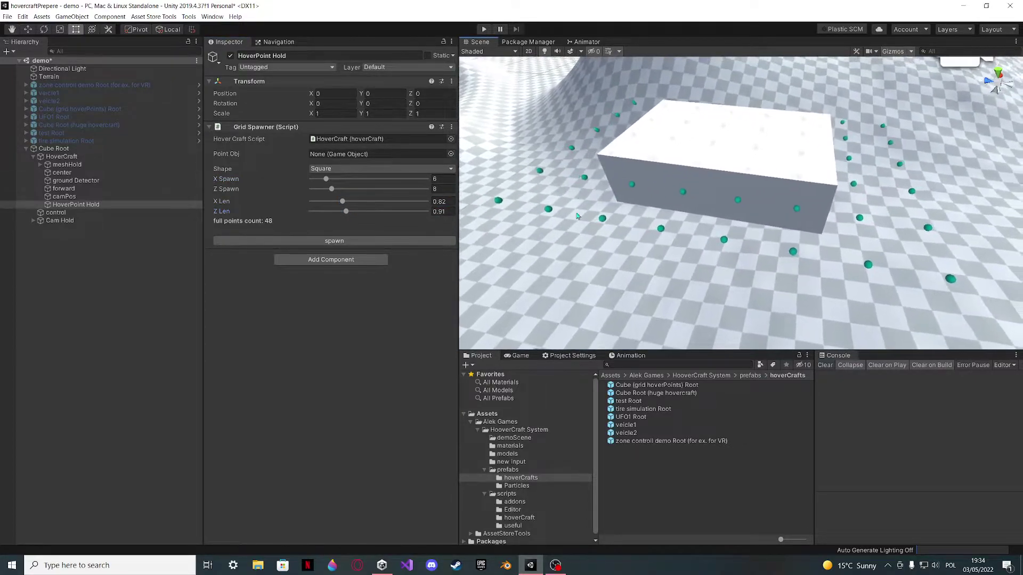
{"action": "left_click", "coordinate": [270, 240]}
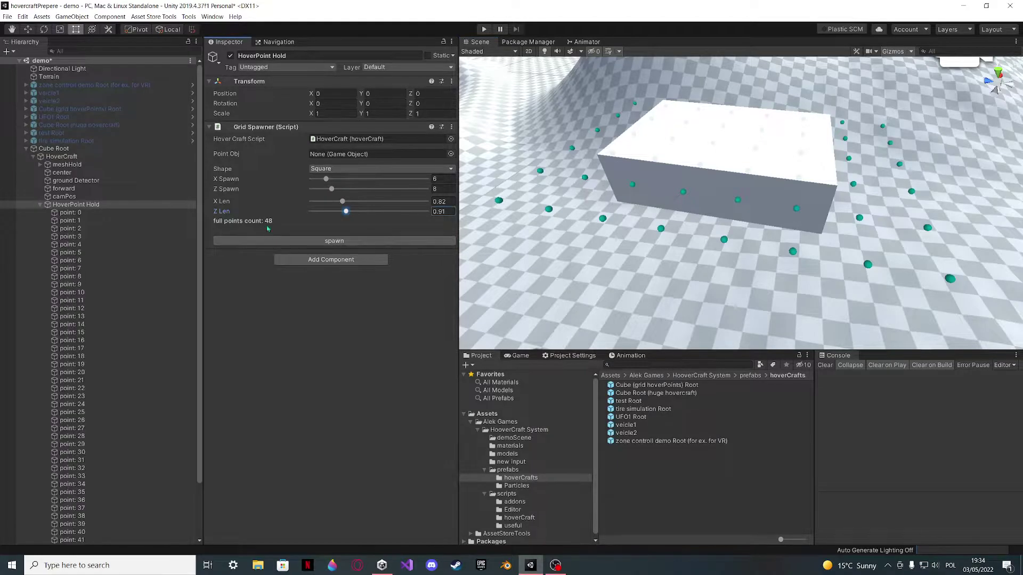
{"action": "left_click", "coordinate": [450, 127]}
- Remove the Grid Spawner component and select the HoverCraft object
{"action": "left_click", "coordinate": [464, 150]}
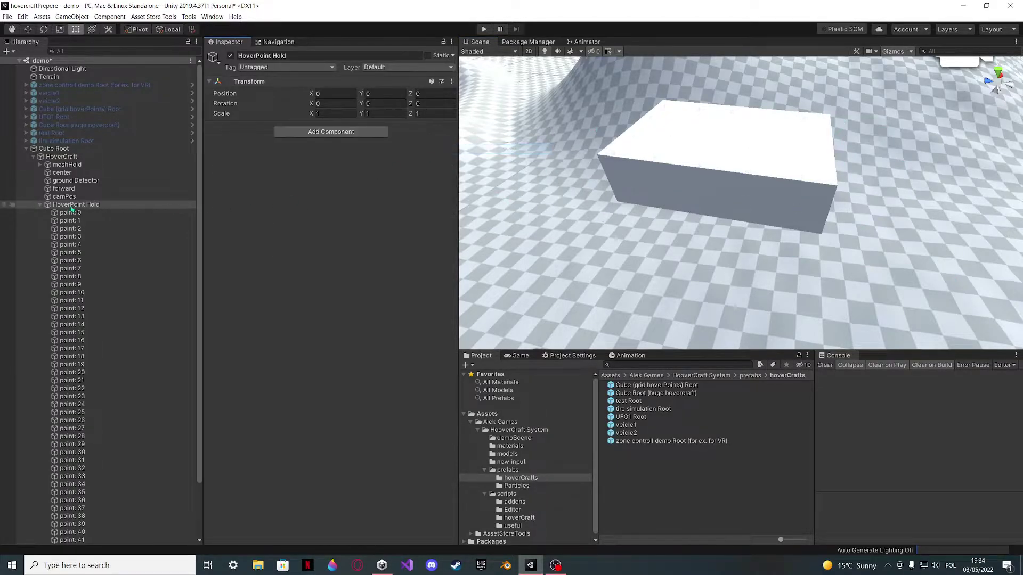
{"action": "left_click", "coordinate": [39, 205]}
{"action": "left_click", "coordinate": [61, 156]}
{"action": "left_click_drag", "start_coordinate": [556, 176], "coordinate": [490, 181], "text": "alt"}
{"action": "scroll", "coordinate": [355, 273], "scroll_direction": "down", "scroll_amount": 10}
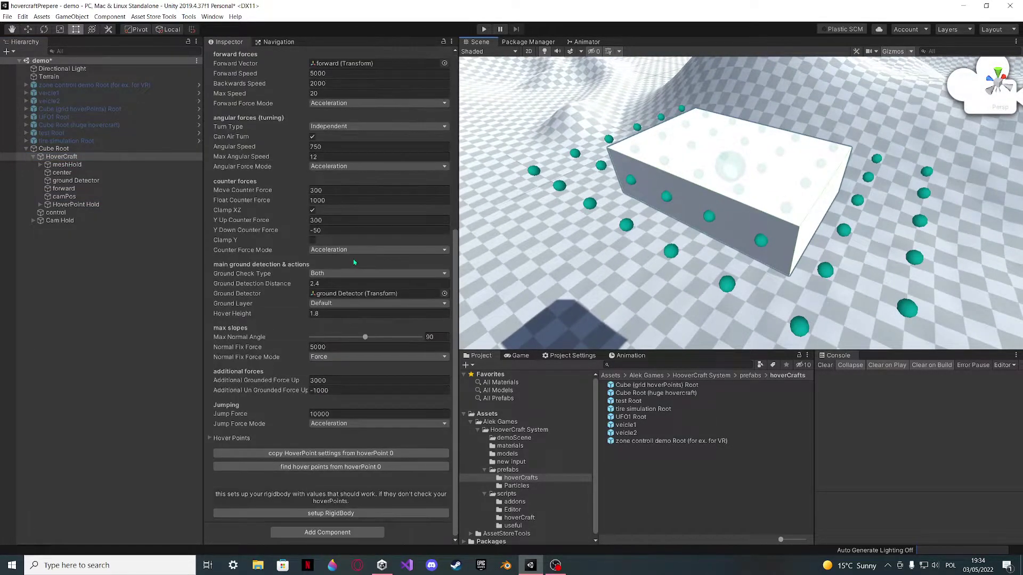
- Set hover point Element 0's Lift Force Mode to Velocity Change and start play mode
{"action": "left_click", "coordinate": [222, 439]}
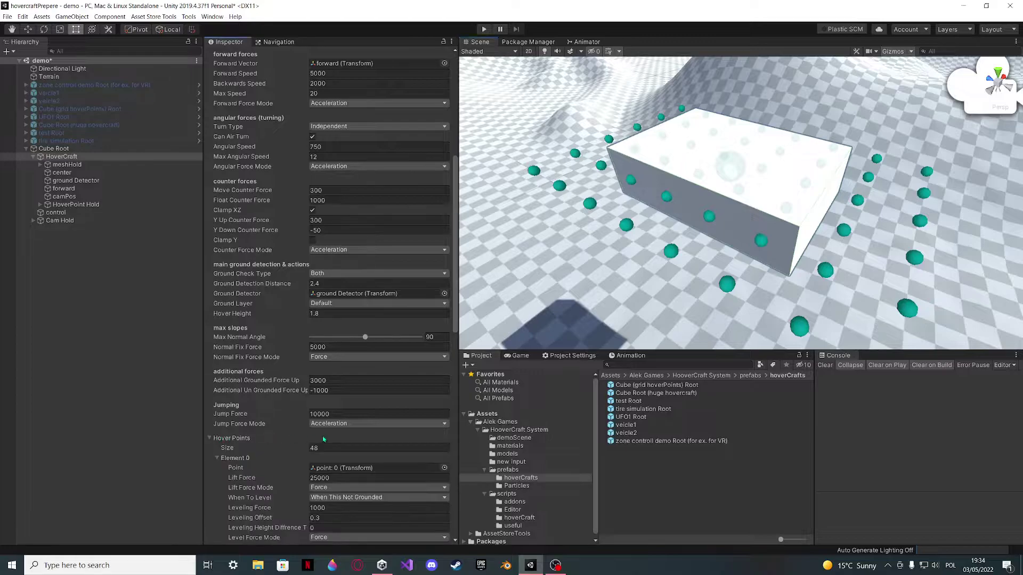
{"action": "left_click", "coordinate": [336, 490]}
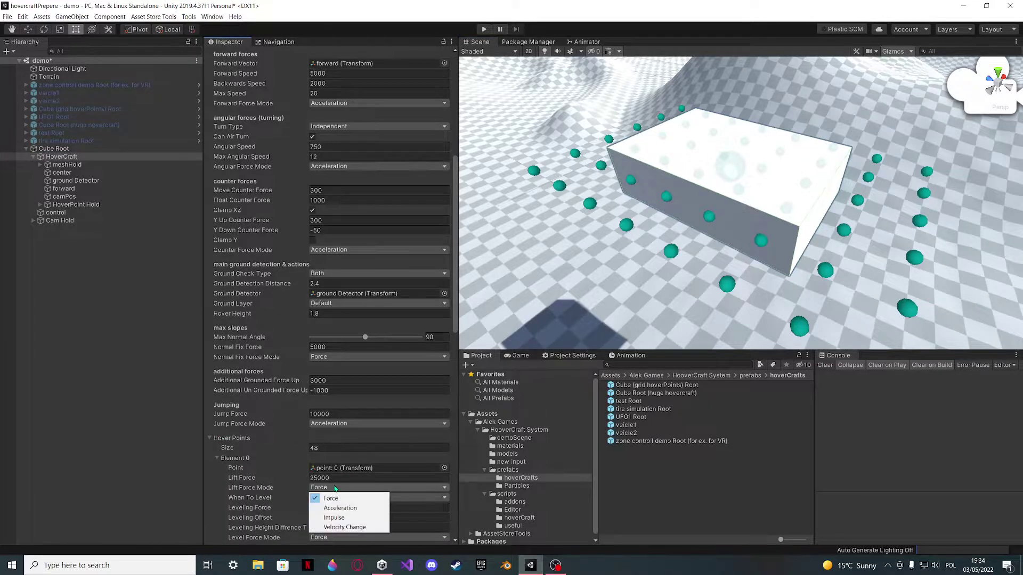
{"action": "left_click", "coordinate": [343, 528]}
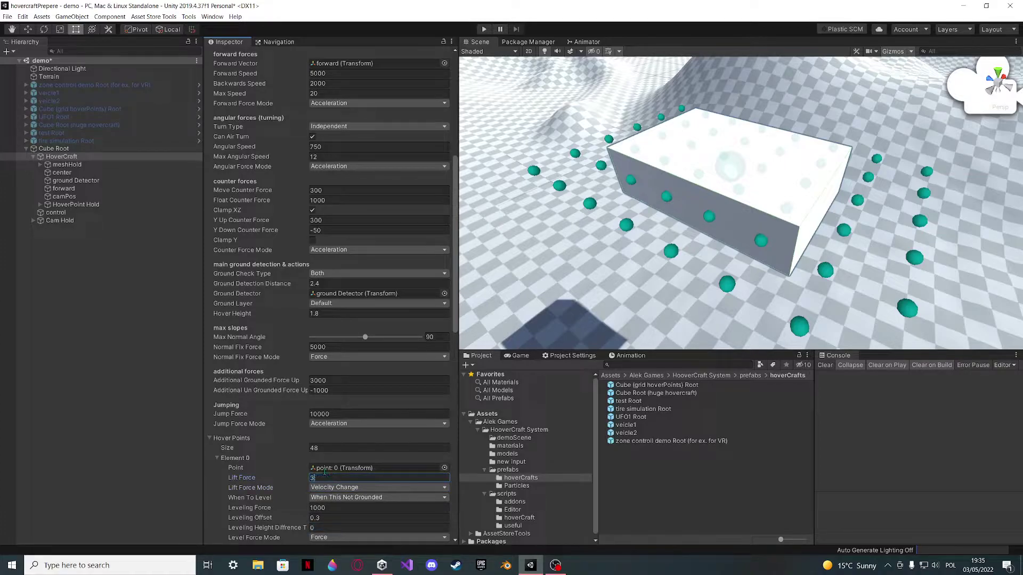
{"action": "left_click", "coordinate": [224, 439]}
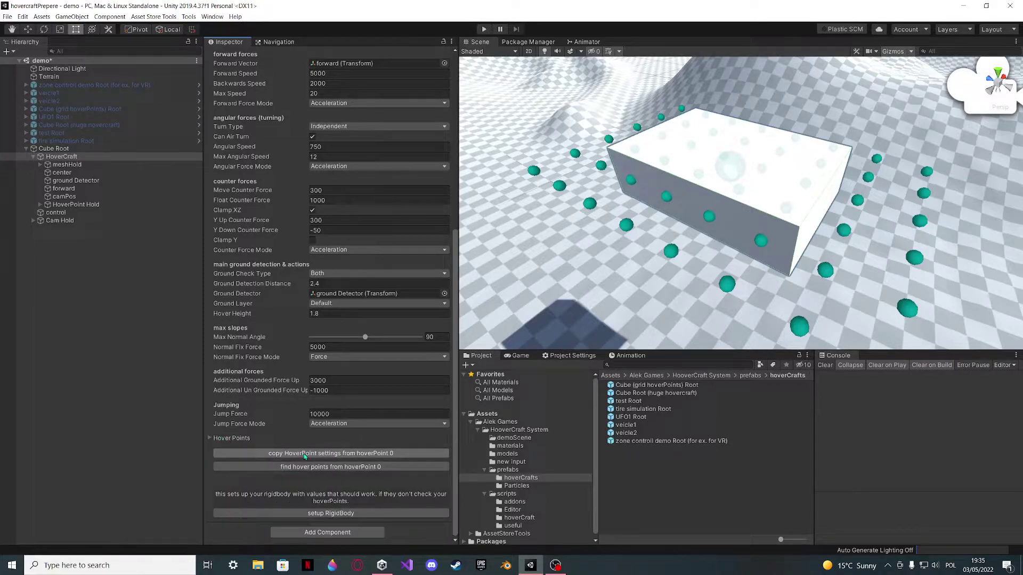
{"action": "left_click", "coordinate": [484, 29]}
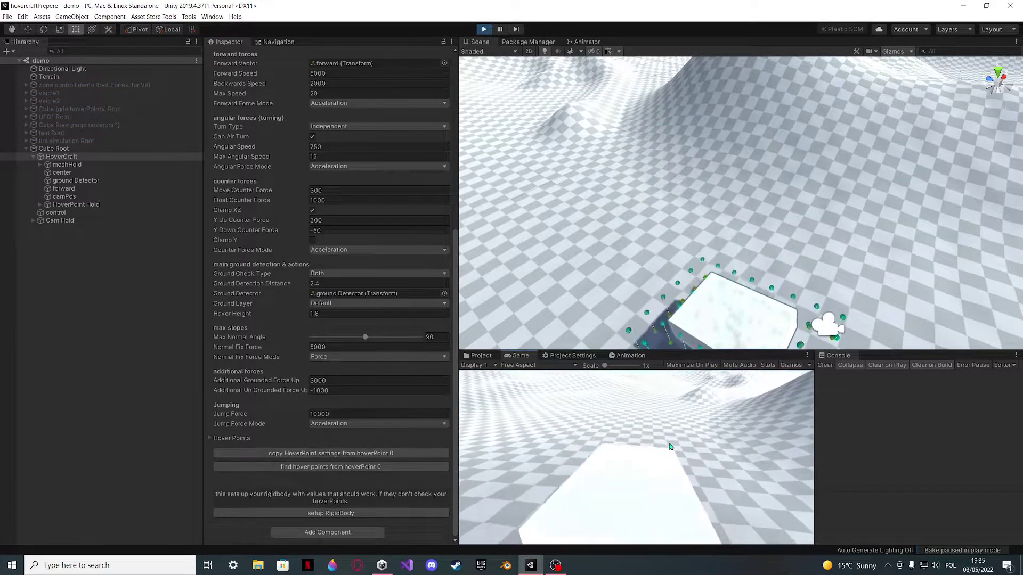
- Drive the hovercraft forward and turning, then stop the game test
{"action": "key", "text": "w"}
{"action": "key", "text": "w"}
{"action": "key", "text": "a"}
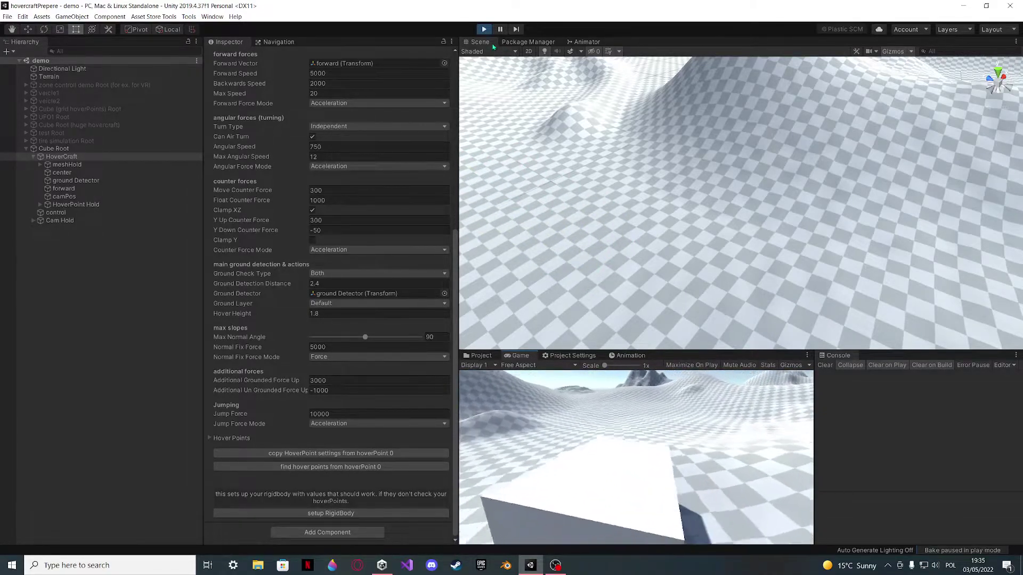
{"action": "left_click", "coordinate": [484, 29]}
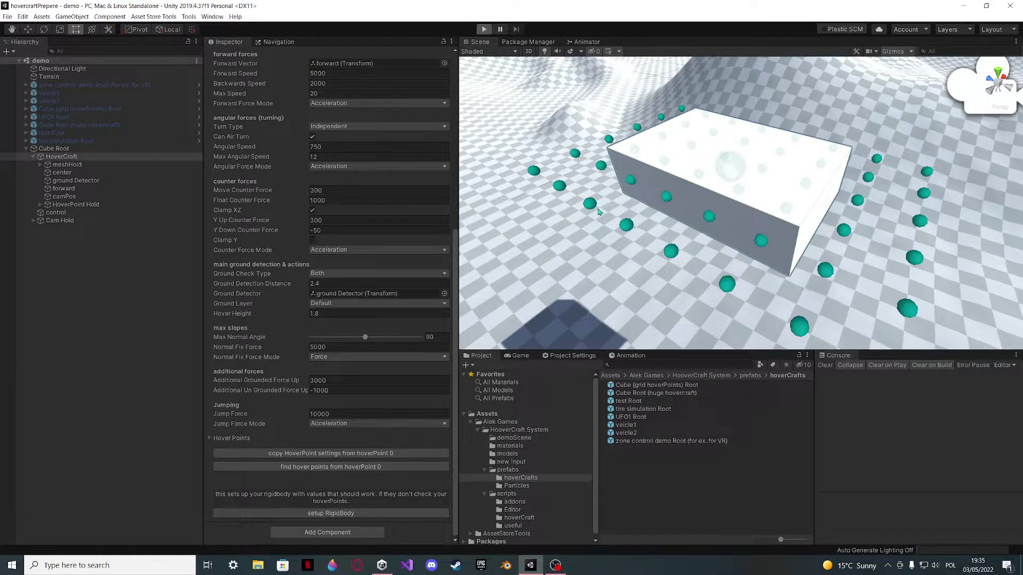
- Fly the scene camera to the hovercraft, steer it, and scroll to Ground Detection Distance
{"action": "right_click_drag", "start_coordinate": [655, 237], "coordinate": [712, 230]}
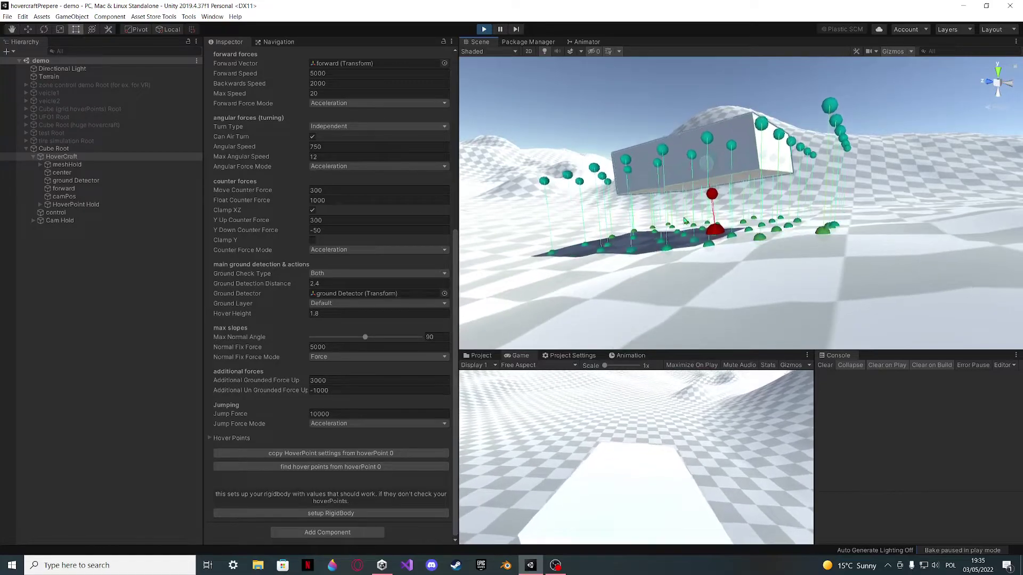
{"action": "left_click", "coordinate": [711, 427]}
{"action": "key", "text": "d"}
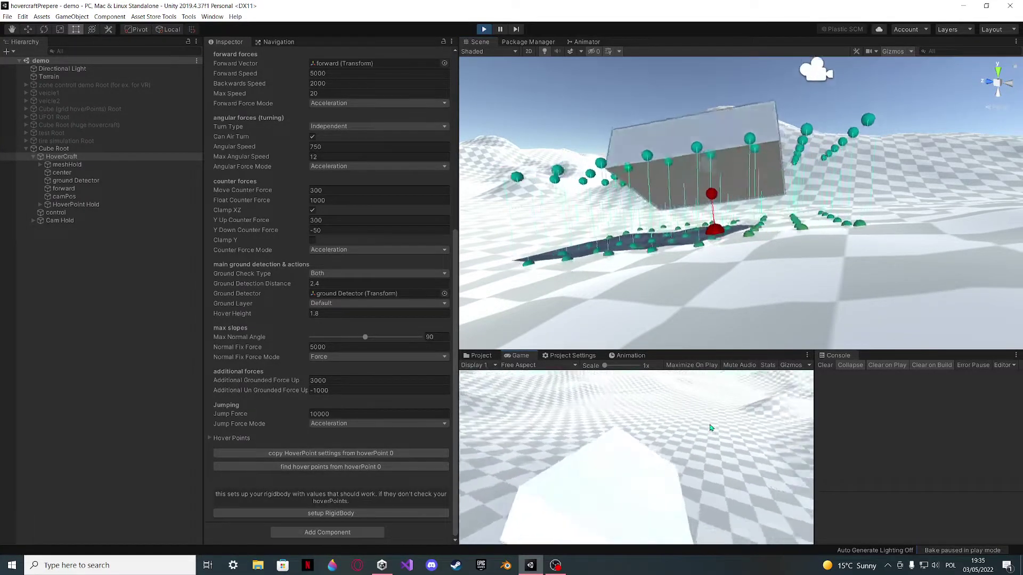
{"action": "scroll", "coordinate": [356, 293], "scroll_direction": "up", "scroll_amount": 5}
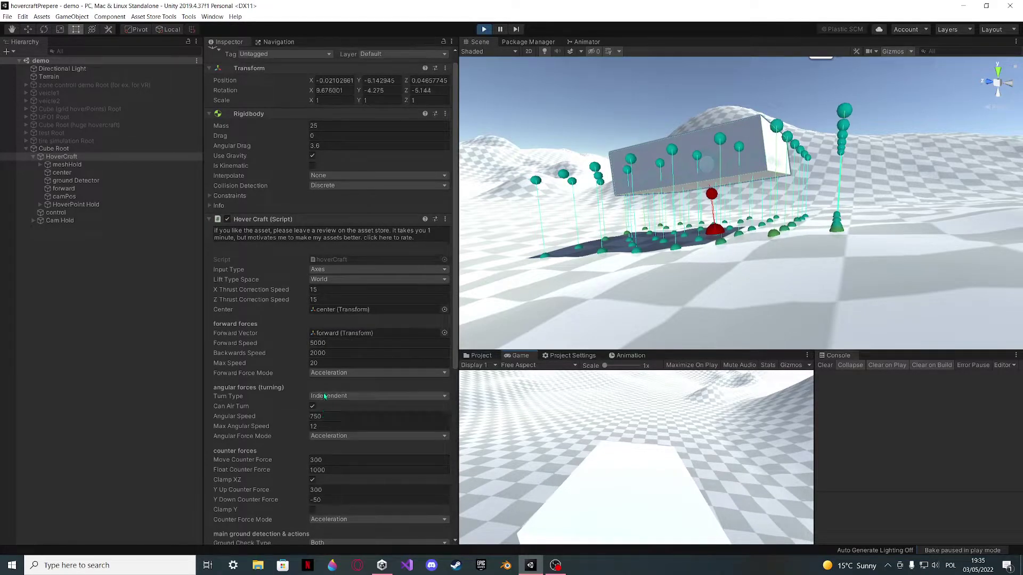
{"action": "scroll", "coordinate": [317, 386], "scroll_direction": "down", "scroll_amount": 3}
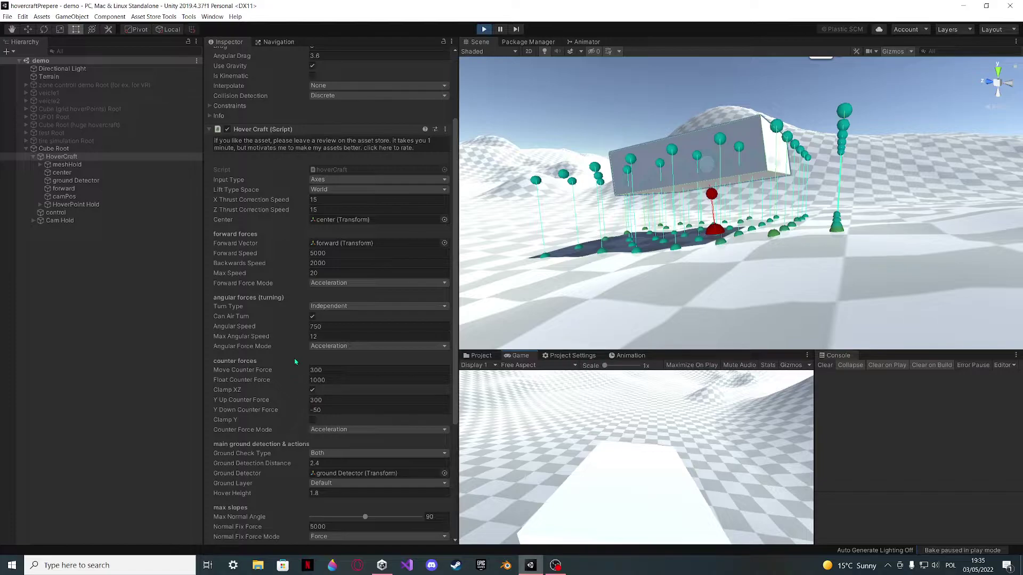
{"action": "scroll", "coordinate": [291, 400], "scroll_direction": "down", "scroll_amount": 3}
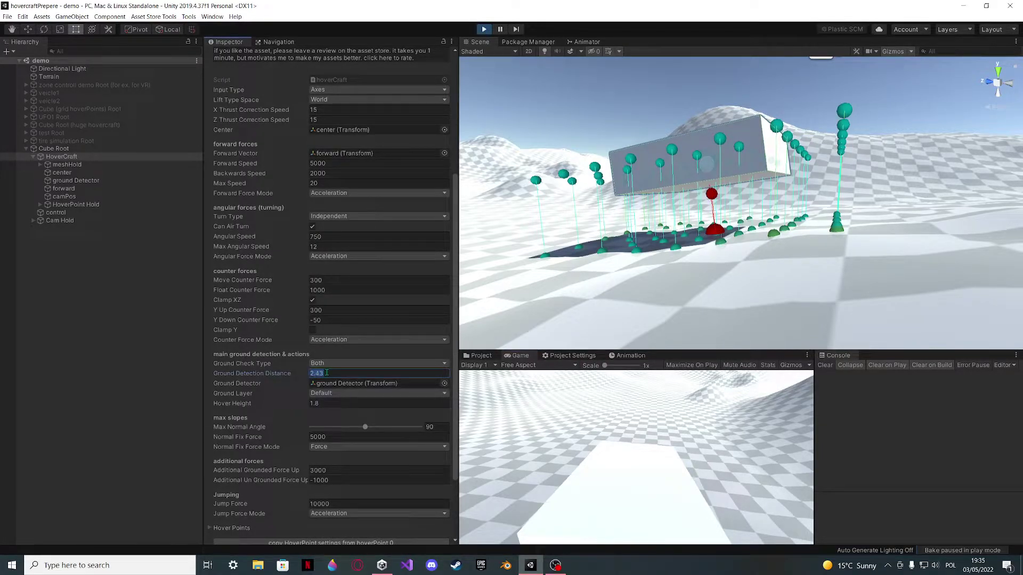
- Raise the hover height during play and drive the hovercraft across the terrain
{"action": "left_click_drag", "start_coordinate": [298, 407], "coordinate": [292, 409]}
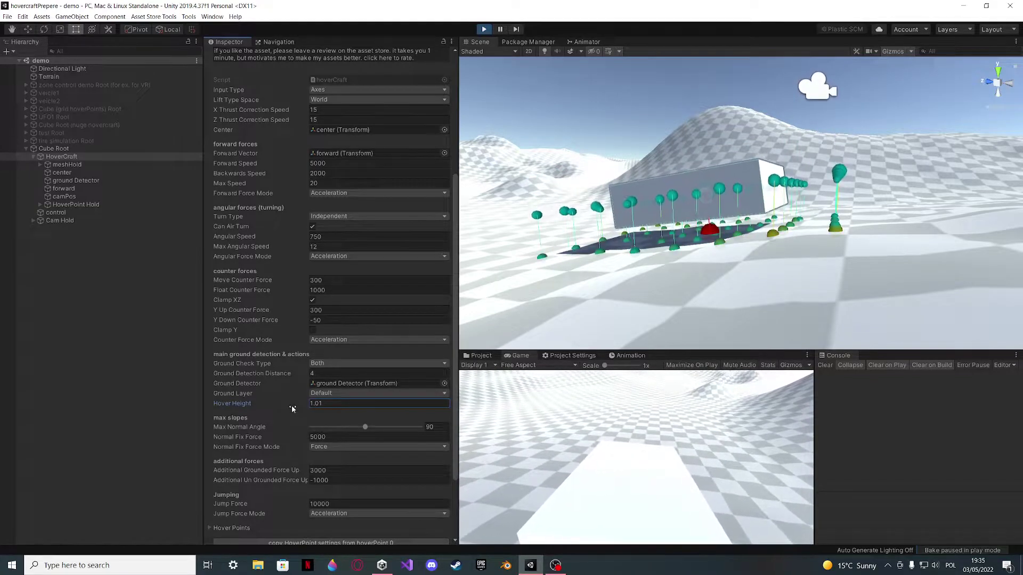
{"action": "left_click", "coordinate": [510, 473]}
{"action": "key", "text": "s"}
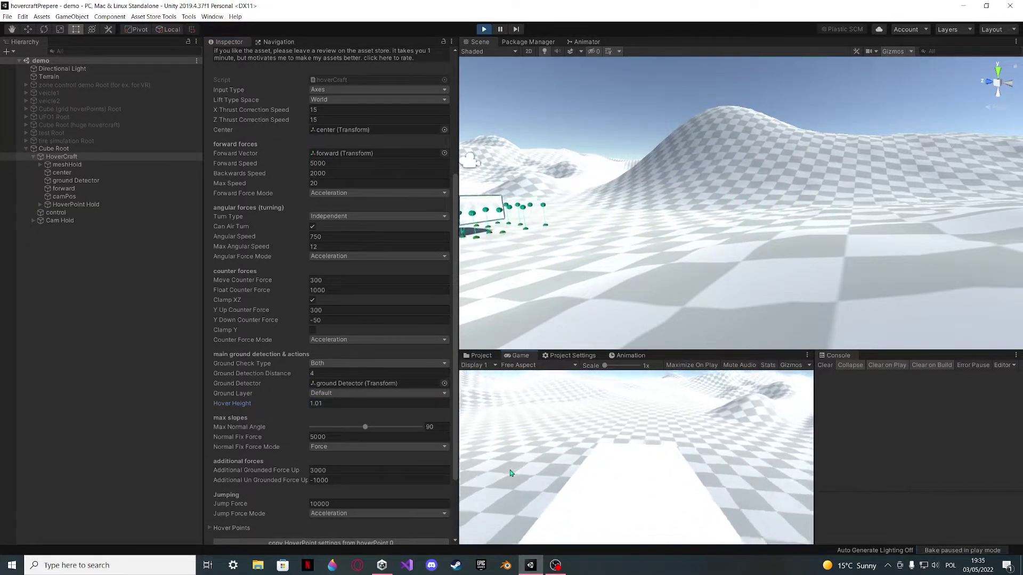
{"action": "key", "text": "a"}
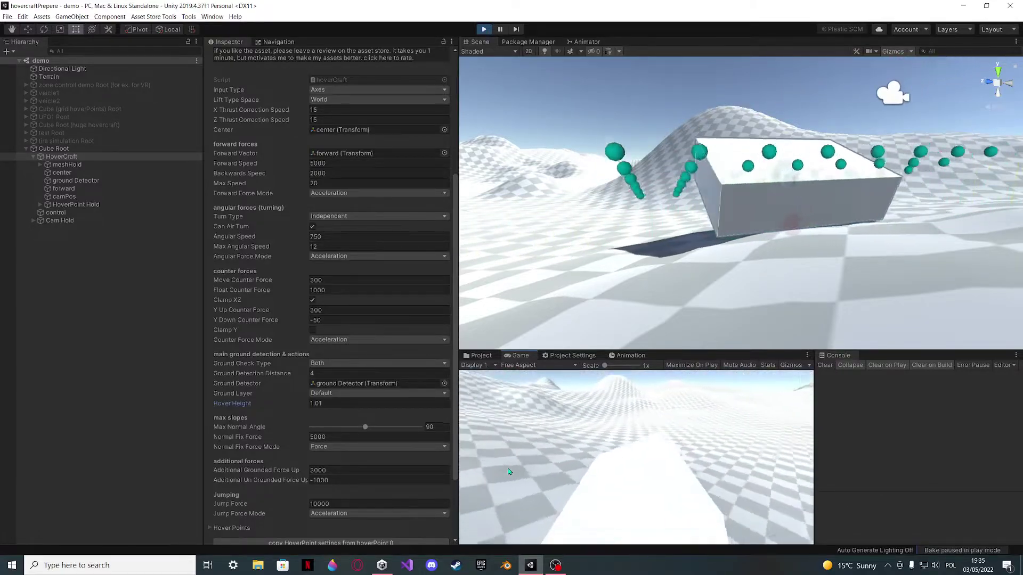
{"action": "key", "text": "d"}
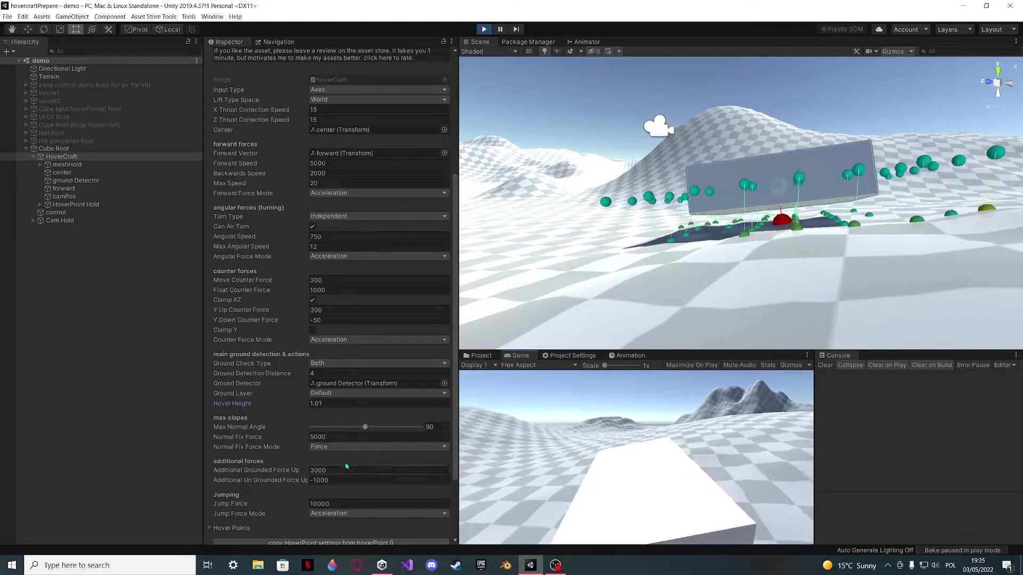
- Set Hover Height to 3, drive up and off the mountain slope, then stop play mode
{"action": "left_click_drag", "start_coordinate": [301, 403], "coordinate": [344, 405]}
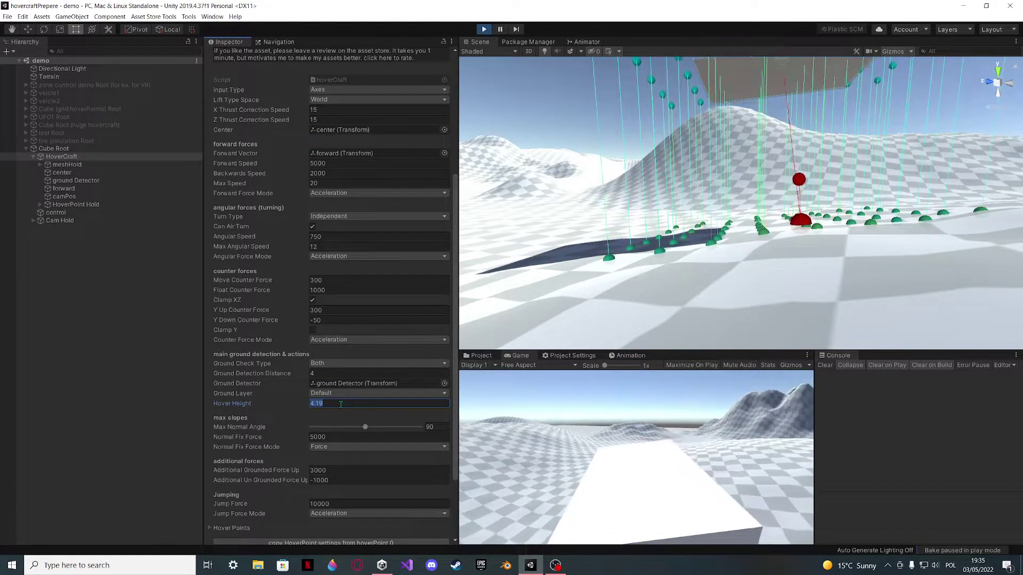
{"action": "type", "text": "3"}
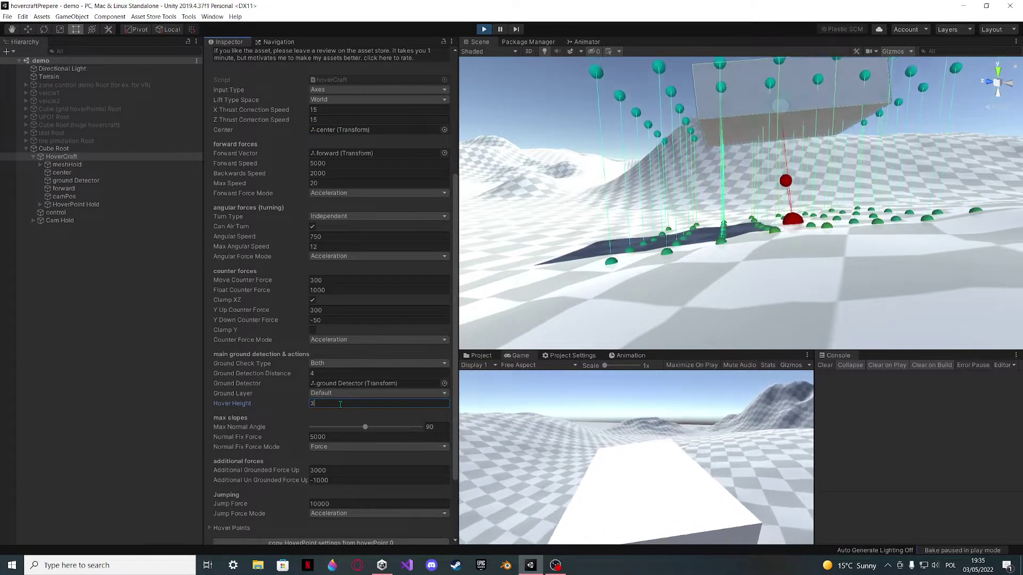
{"action": "left_click", "coordinate": [626, 482]}
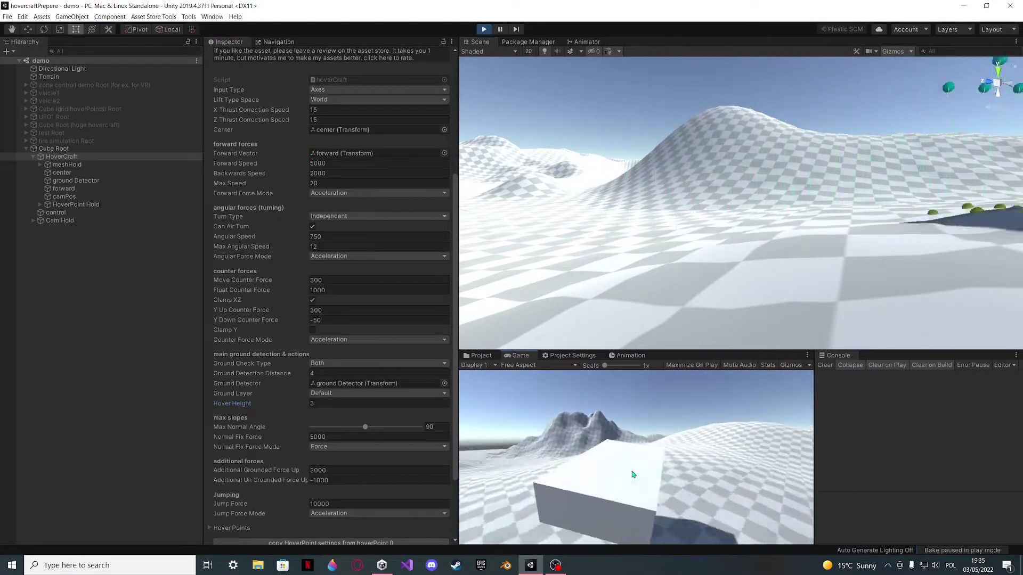
{"action": "key", "text": "w"}
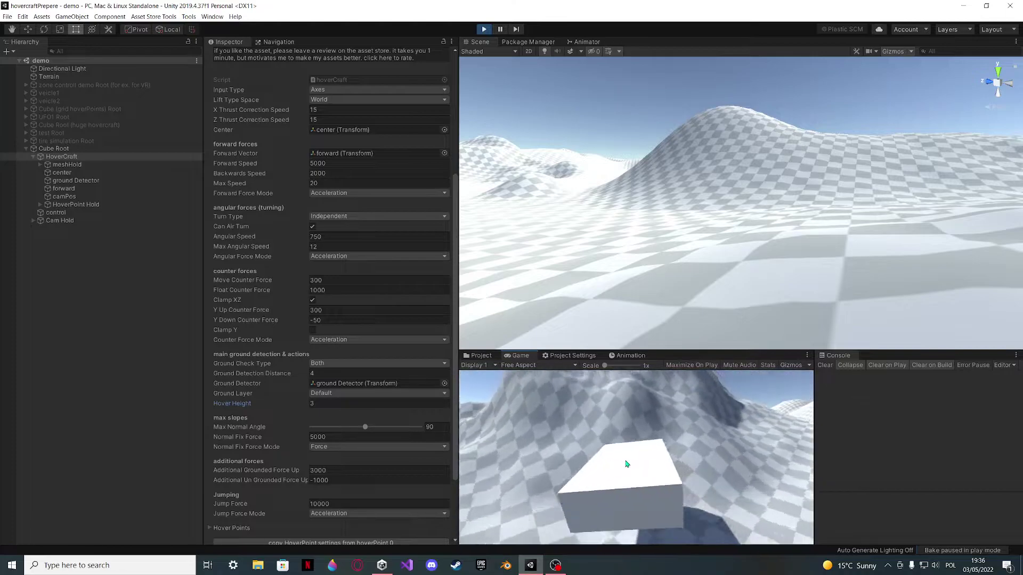
{"action": "key", "text": "w"}
{"action": "key", "text": "d"}
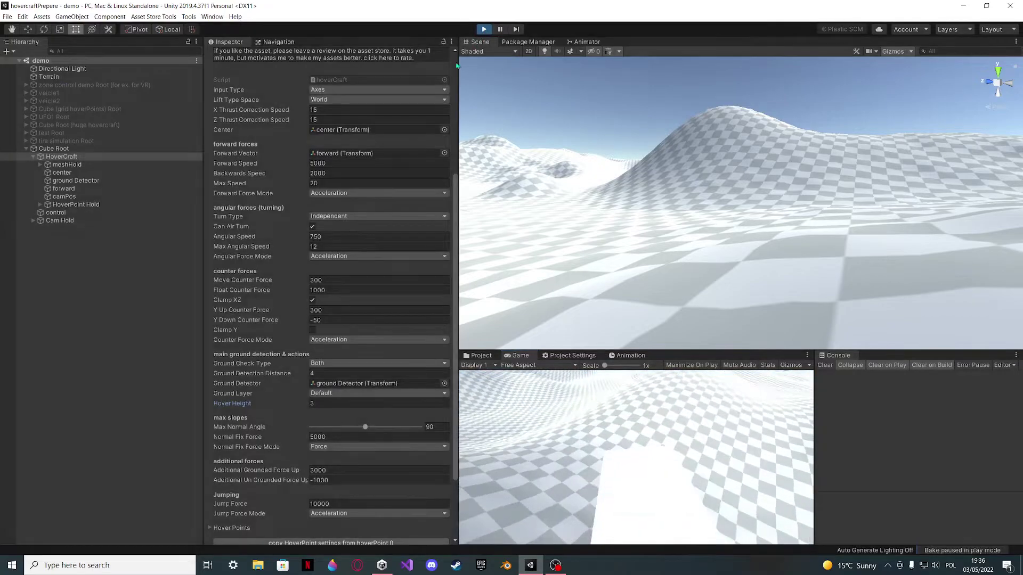
{"action": "left_click", "coordinate": [484, 29]}
- Set Ground Detection Distance to 4 and Hover Height to 3 outside play mode
{"action": "scroll", "coordinate": [297, 397], "scroll_direction": "down", "scroll_amount": 3}
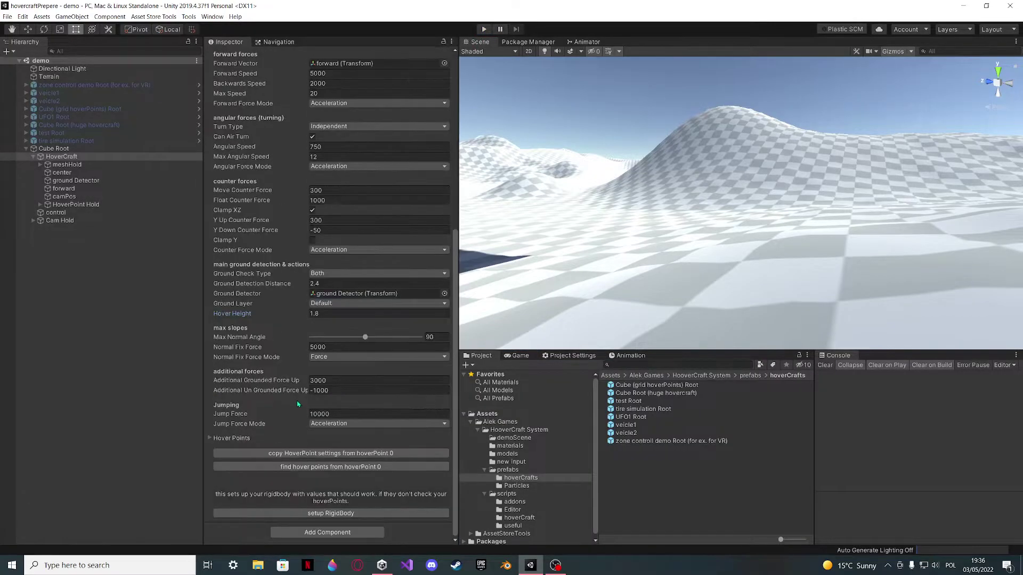
{"action": "left_click", "coordinate": [321, 284]}
{"action": "type", "text": "4"}
{"action": "left_click", "coordinate": [330, 314]}
{"action": "left_click", "coordinate": [222, 438]}
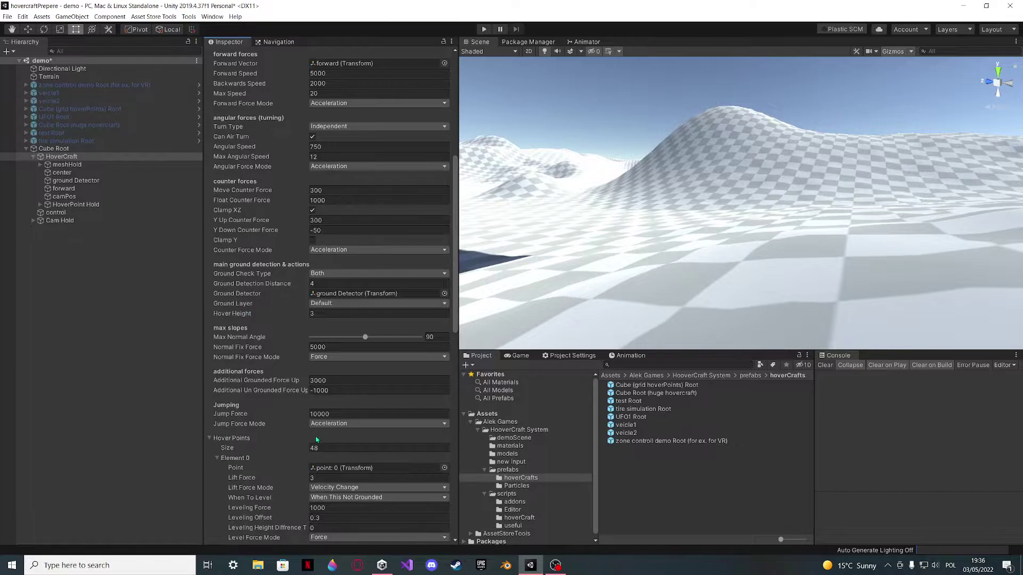
{"action": "left_click", "coordinate": [256, 438]}
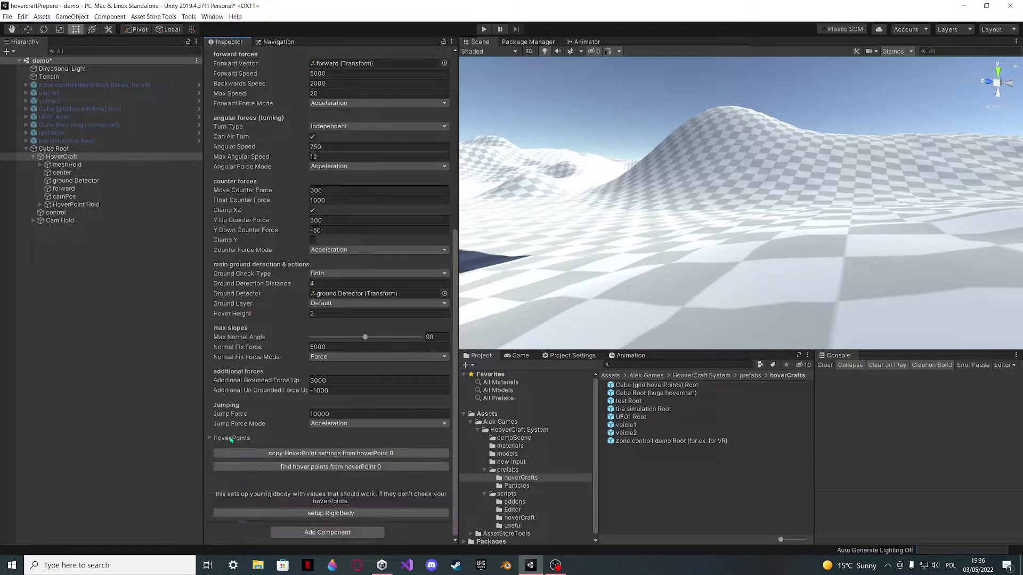
- Change the hovercraft's Turn Type to Dependent
{"action": "right_click_drag", "start_coordinate": [746, 235], "coordinate": [775, 179]}
{"action": "key", "text": "s"}
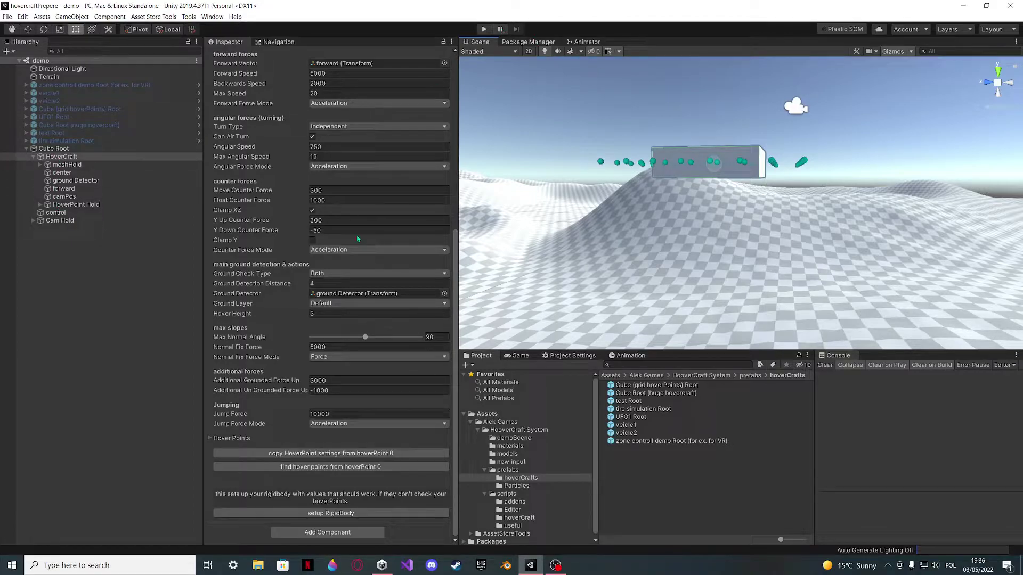
{"action": "scroll", "coordinate": [358, 239], "scroll_direction": "up", "scroll_amount": 5}
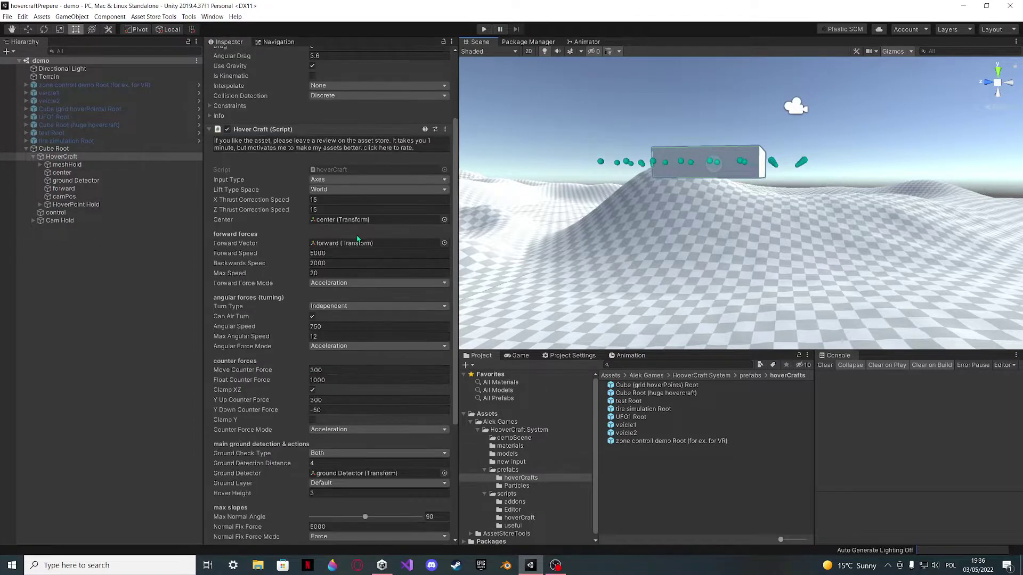
{"action": "left_click", "coordinate": [360, 311]}
{"action": "left_click", "coordinate": [344, 328]}
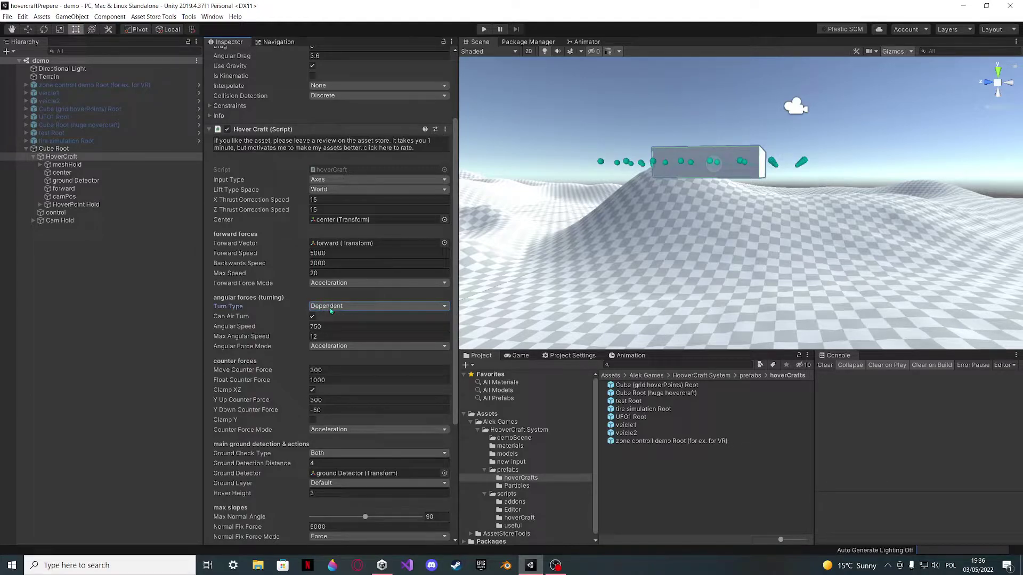
- Create an empty child of HoverCraft named tire simulation
{"action": "left_click", "coordinate": [71, 158]}
{"action": "right_click", "coordinate": [70, 158]}
{"action": "left_click", "coordinate": [112, 238]}
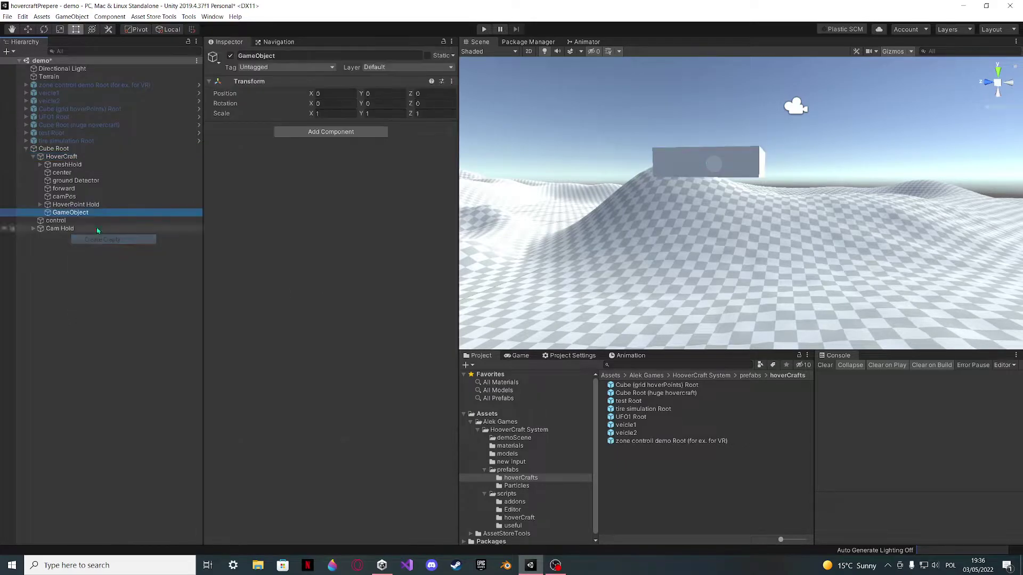
{"action": "left_click", "coordinate": [293, 56]}
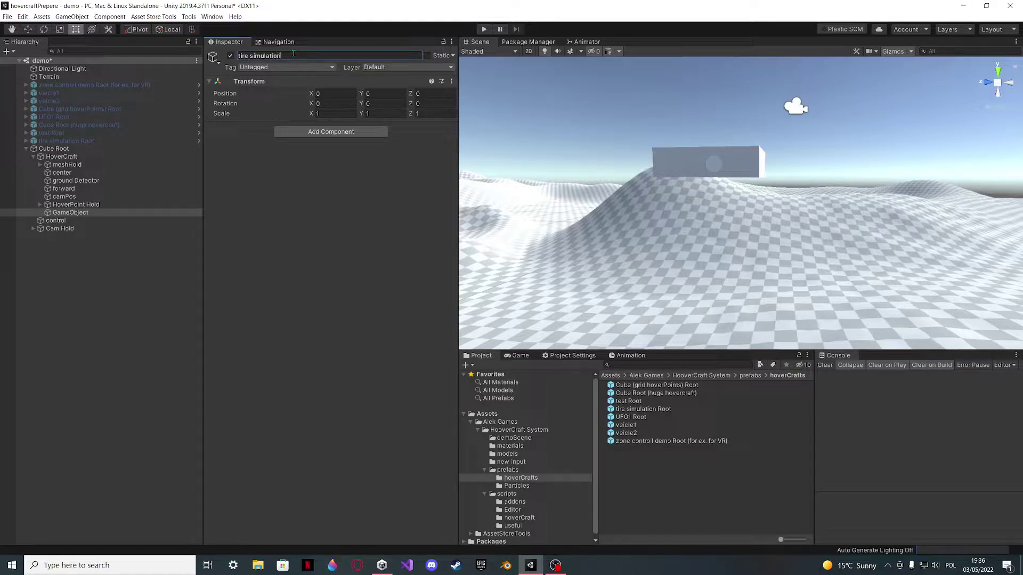
- Add HC Tires Simulator, linking HoverCraft as its script and forward as Forward Axis
{"action": "left_click", "coordinate": [309, 132]}
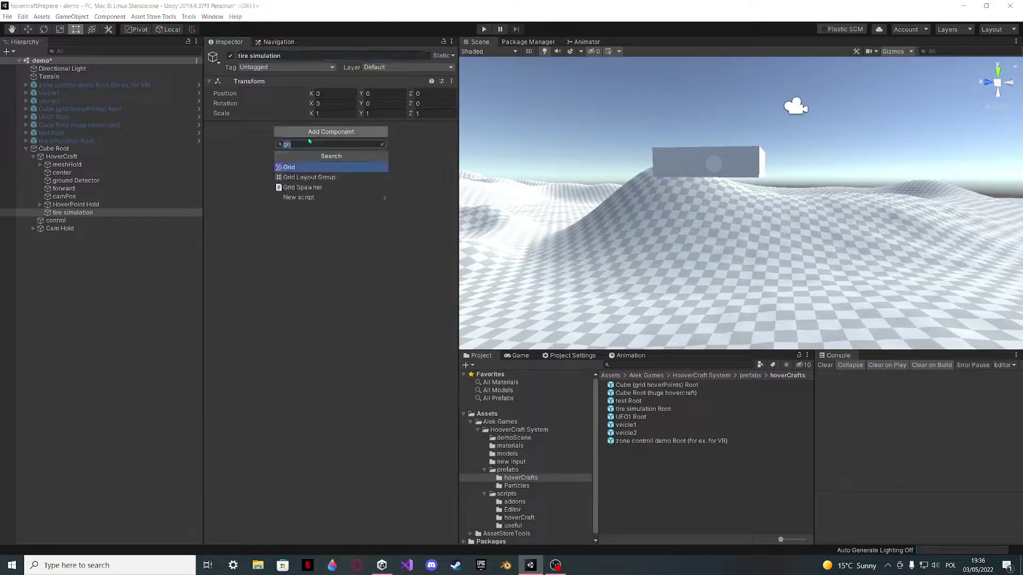
{"action": "type", "text": "tir"}
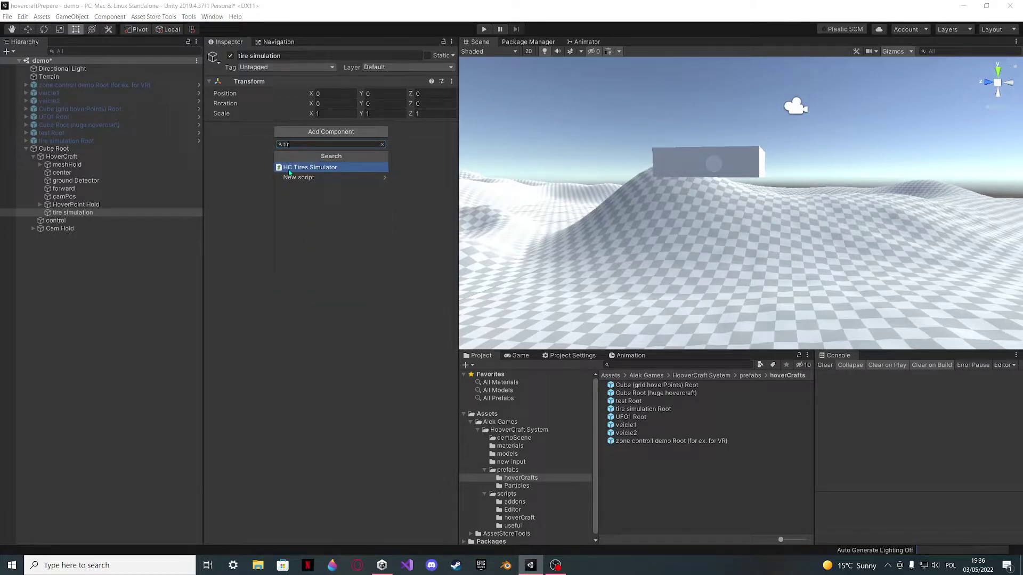
{"action": "left_click", "coordinate": [309, 167]}
{"action": "left_click_drag", "start_coordinate": [121, 157], "coordinate": [314, 151]}
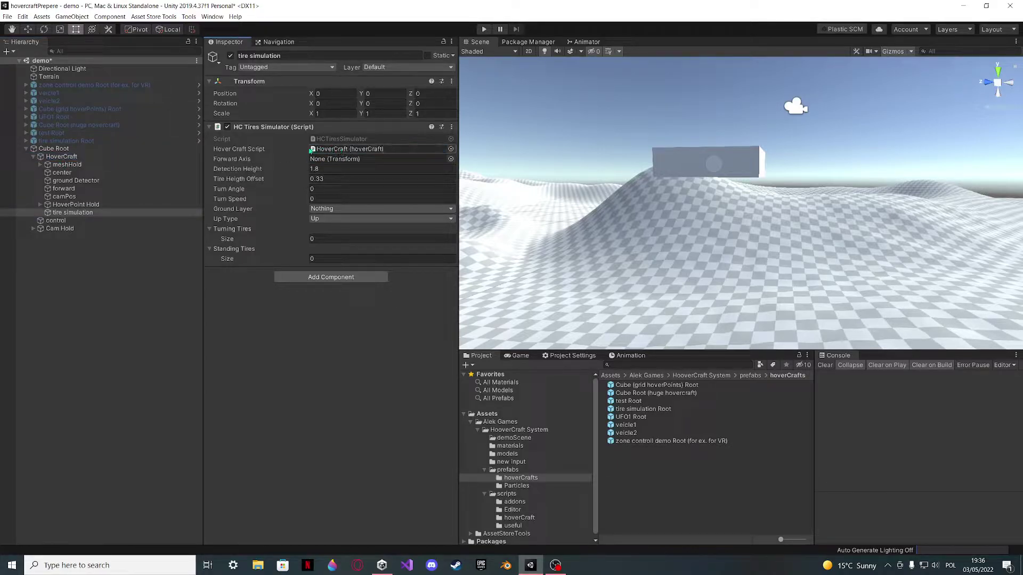
{"action": "left_click_drag", "start_coordinate": [63, 189], "coordinate": [328, 164]}
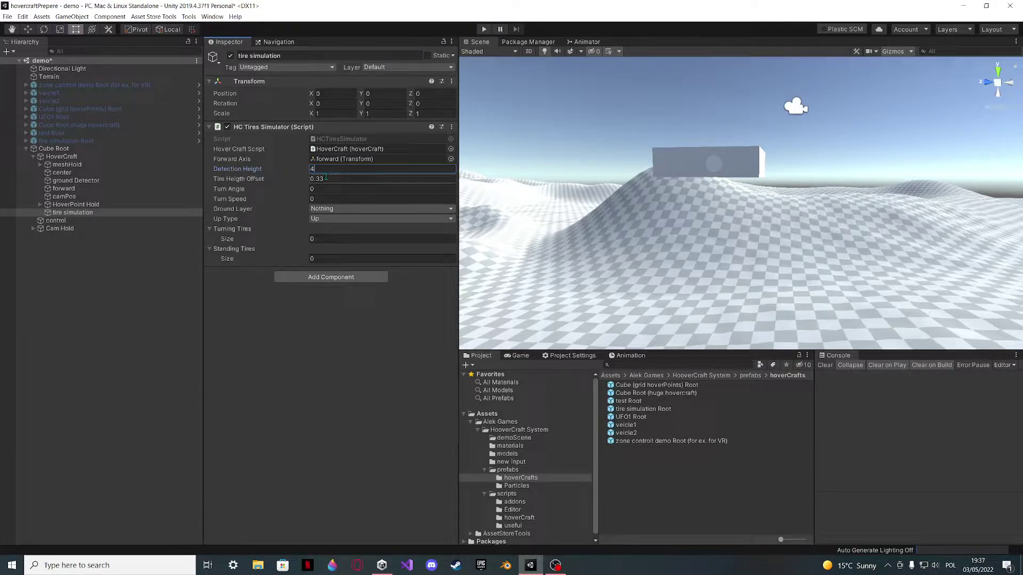
- Create two empty children under tire simulation named tires and points, with points listed first
{"action": "right_click", "coordinate": [91, 215]}
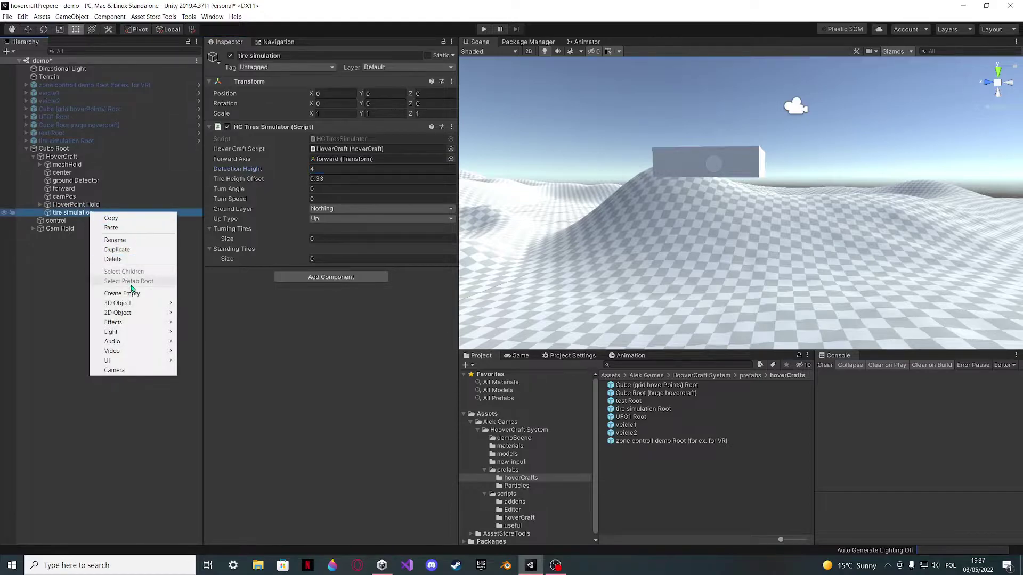
{"action": "left_click", "coordinate": [130, 293]}
{"action": "right_click", "coordinate": [80, 213]}
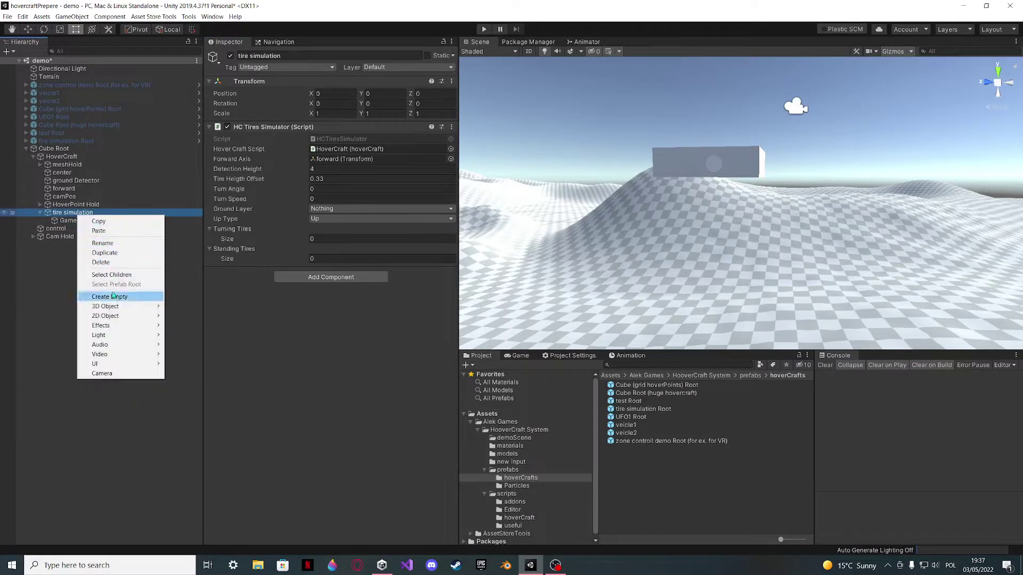
{"action": "left_click", "coordinate": [117, 294]}
{"action": "left_click", "coordinate": [92, 220]}
{"action": "left_click", "coordinate": [93, 221]}
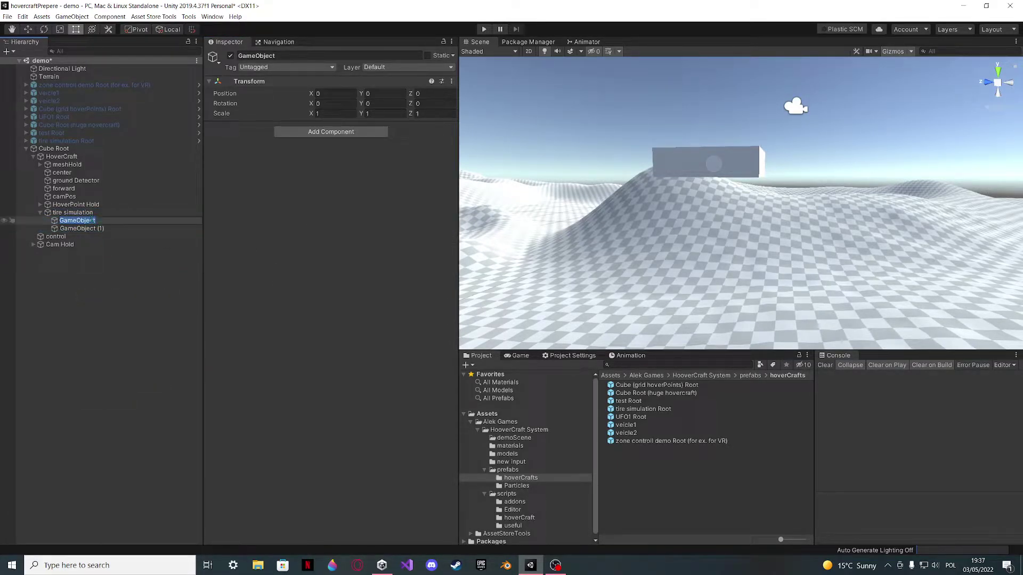
{"action": "left_click", "coordinate": [80, 228]}
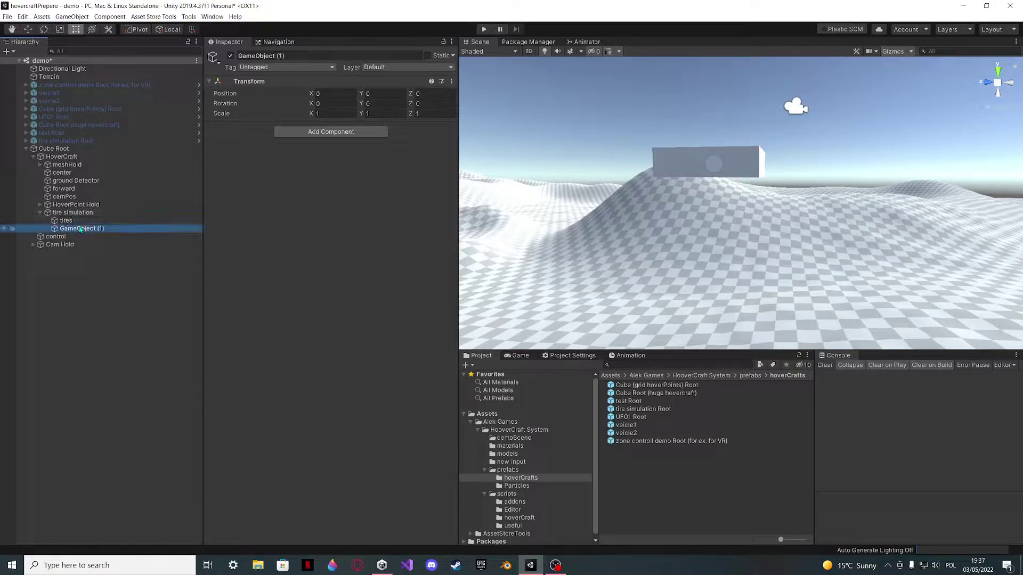
{"action": "left_click", "coordinate": [80, 229]}
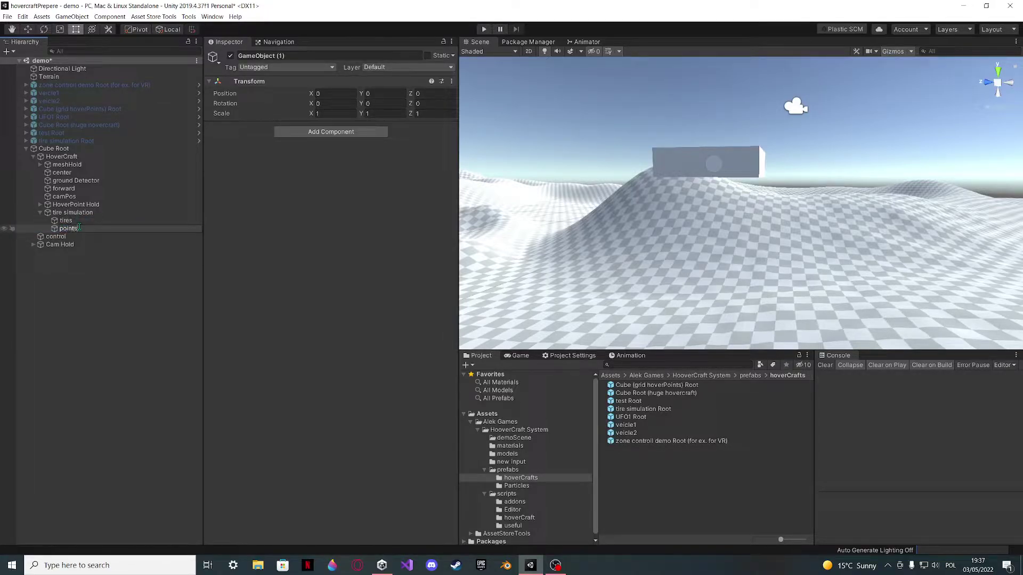
{"action": "key", "text": "Return"}
{"action": "left_click_drag", "start_coordinate": [69, 222], "coordinate": [70, 223]}
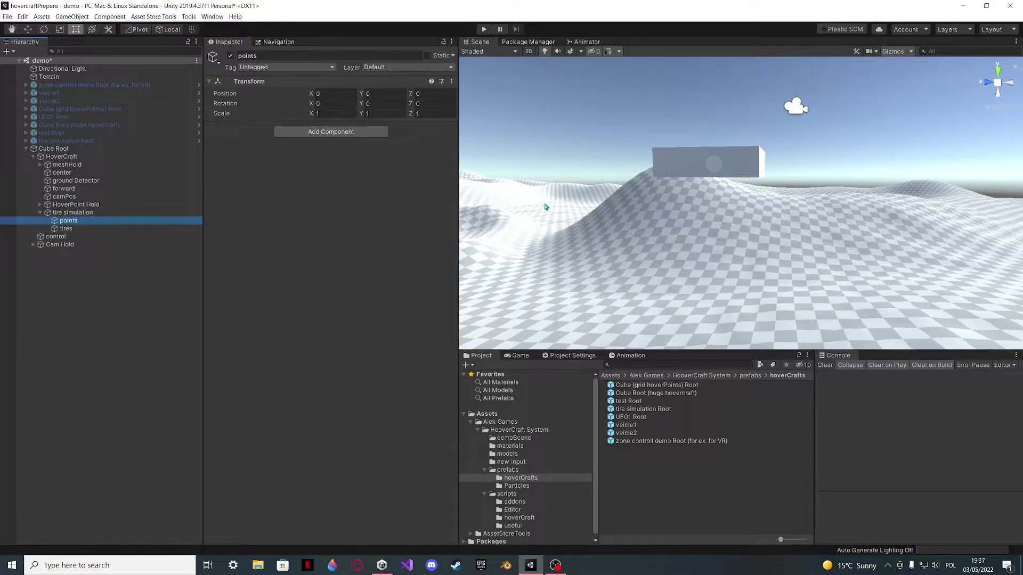
- Add a Grid Spawner component to the points object
{"action": "left_click", "coordinate": [312, 132]}
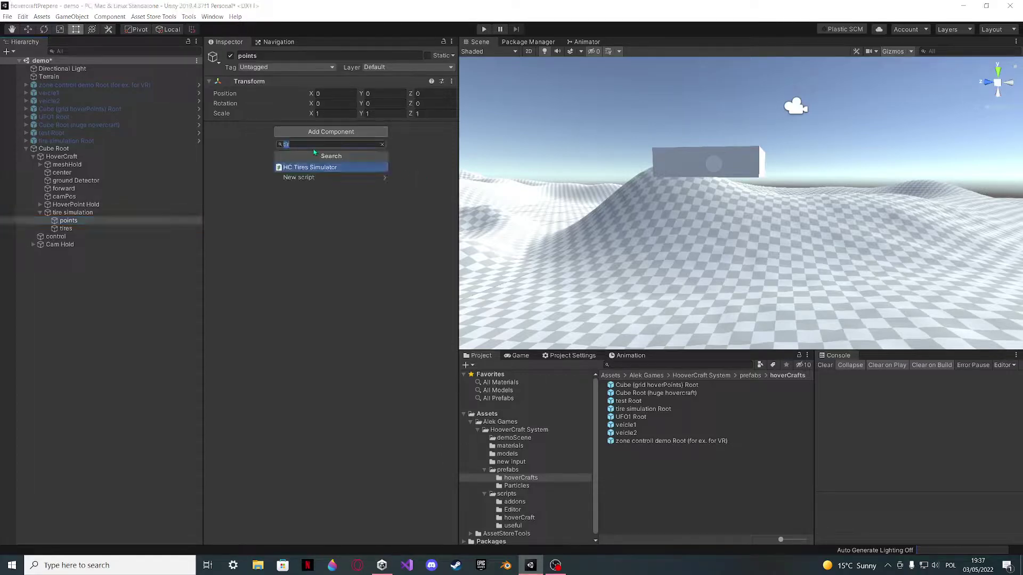
{"action": "type", "text": "grid"}
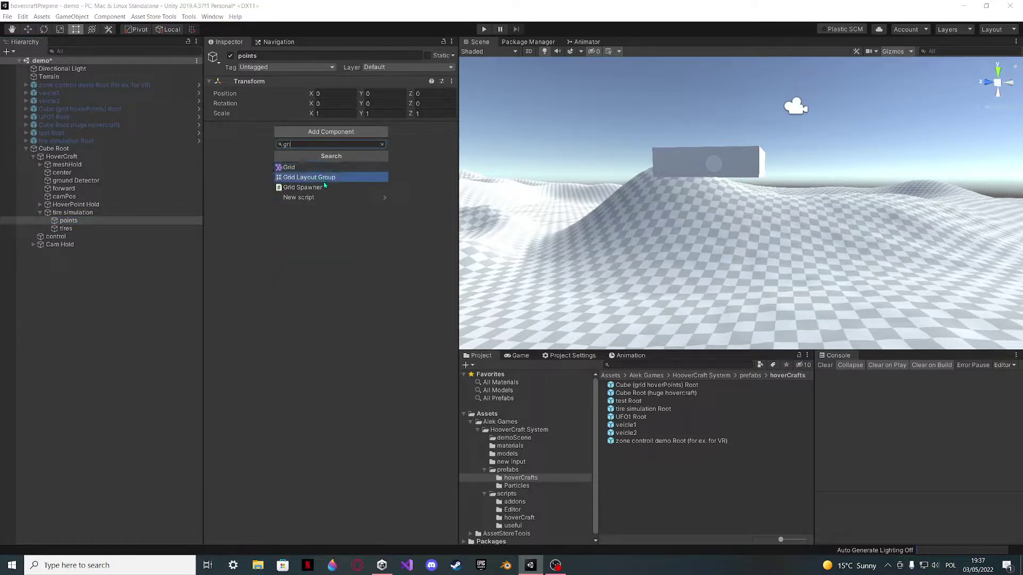
{"action": "left_click", "coordinate": [328, 187]}
- Fly and orbit the scene view around the box and select the box mesh
{"action": "right_click_drag", "start_coordinate": [749, 88], "coordinate": [771, 234]}
{"action": "key", "text": "w"}
{"action": "key", "text": "e"}
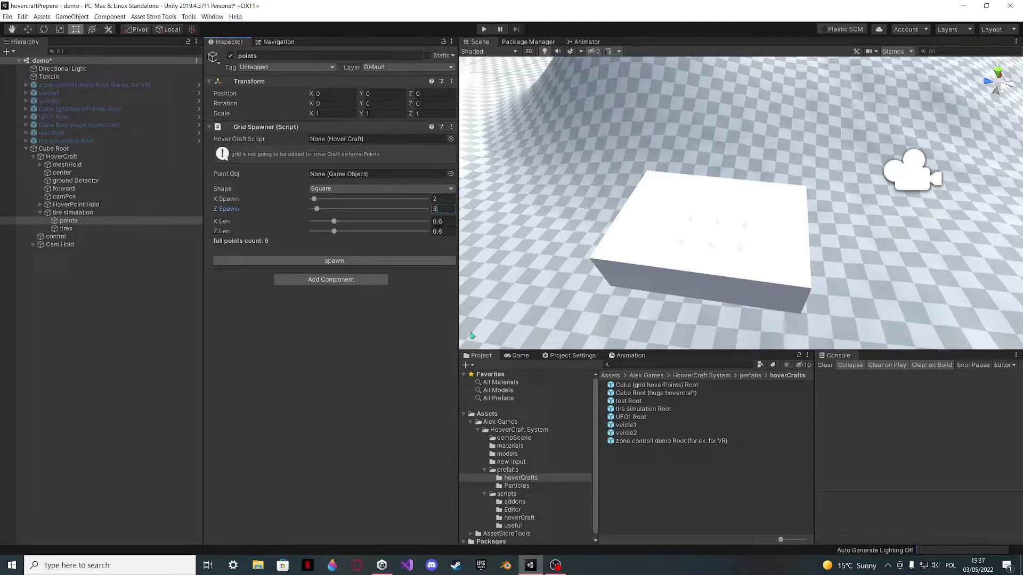
{"action": "key", "text": "w"}
{"action": "right_click_drag", "start_coordinate": [756, 235], "coordinate": [731, 288]}
{"action": "key", "text": "s"}
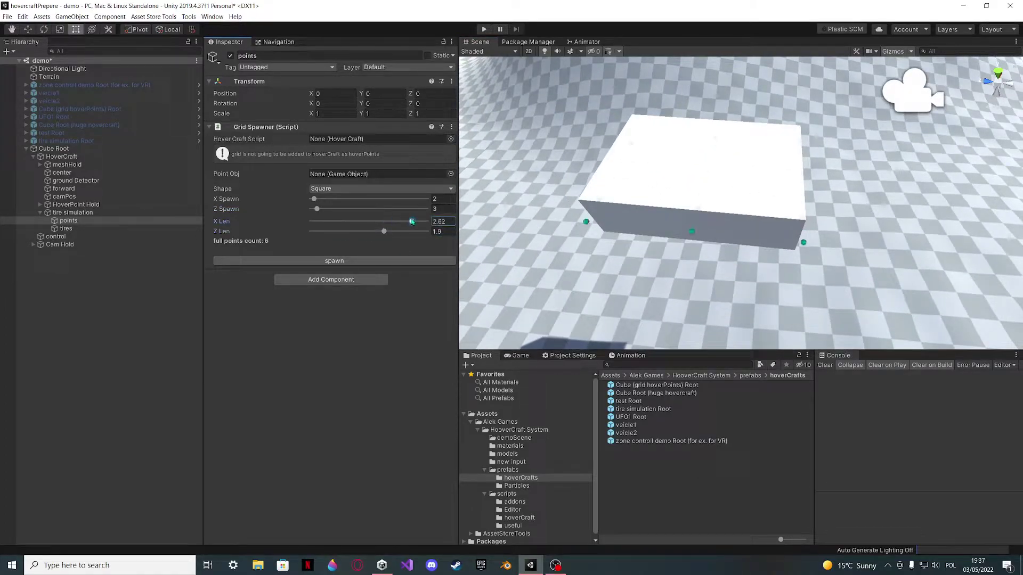
{"action": "left_click_drag", "start_coordinate": [626, 224], "coordinate": [829, 201], "text": "alt"}
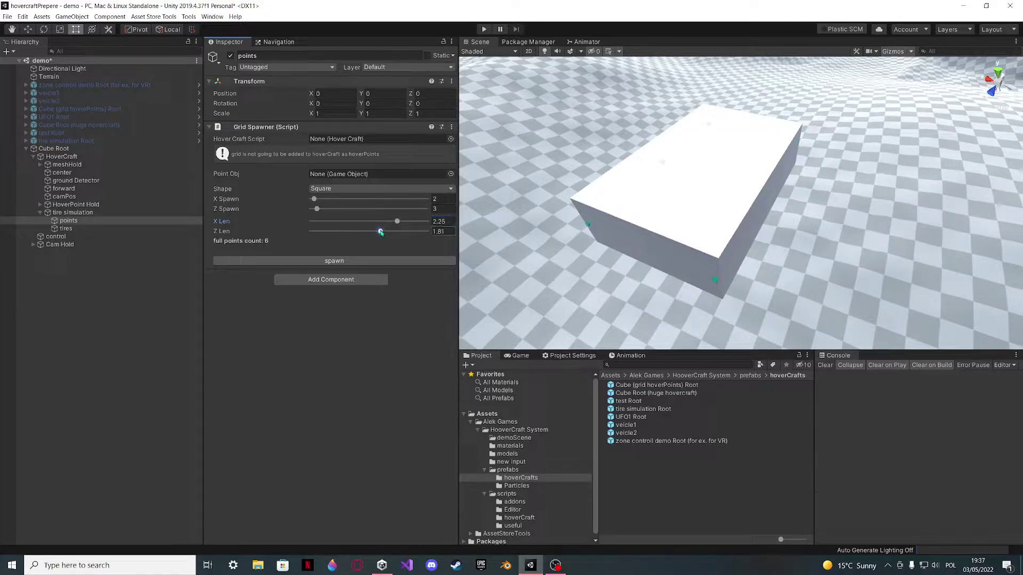
{"action": "left_click_drag", "start_coordinate": [673, 231], "coordinate": [703, 184], "text": "alt"}
{"action": "left_click", "coordinate": [702, 186]}
{"action": "left_click_drag", "start_coordinate": [631, 172], "coordinate": [716, 175], "text": "alt"}
- Undo the earlier change and scale the meshHold cube's Y down to about 0.545
{"action": "key", "text": "ctrl+z"}
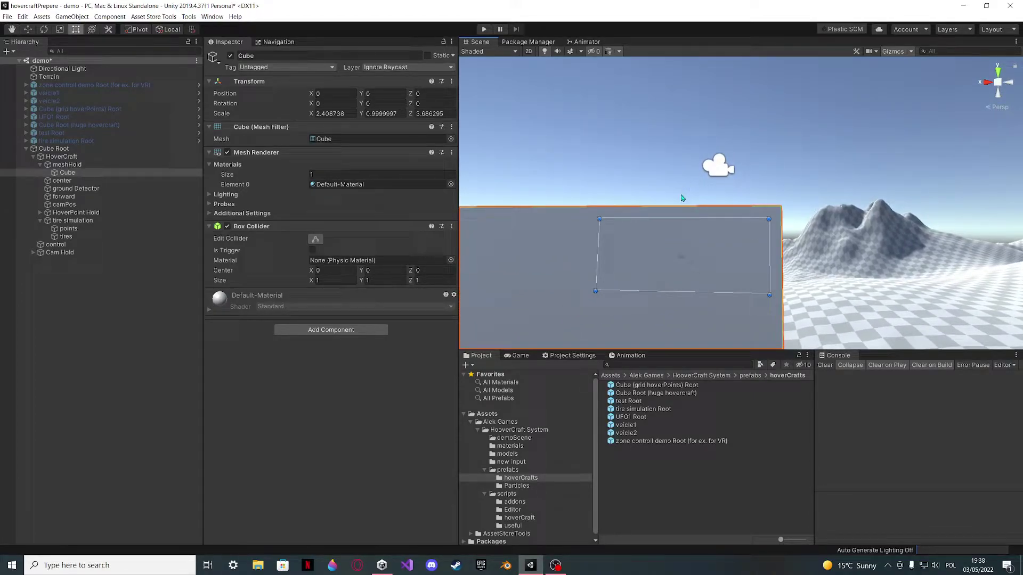
{"action": "key", "text": "r"}
{"action": "left_click_drag", "start_coordinate": [681, 216], "coordinate": [704, 308]}
{"action": "left_click", "coordinate": [73, 221]}
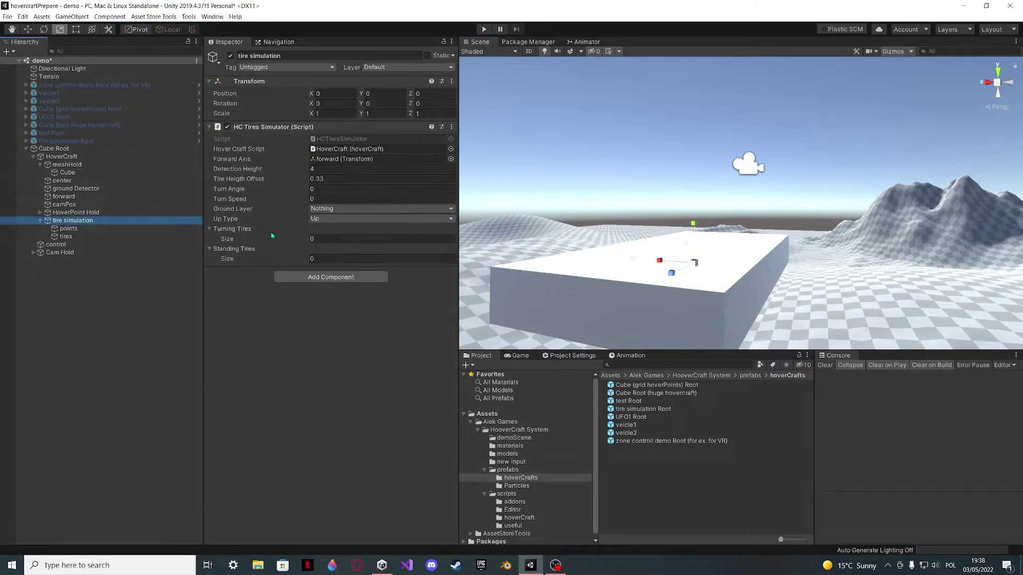
{"action": "left_click", "coordinate": [94, 229]}
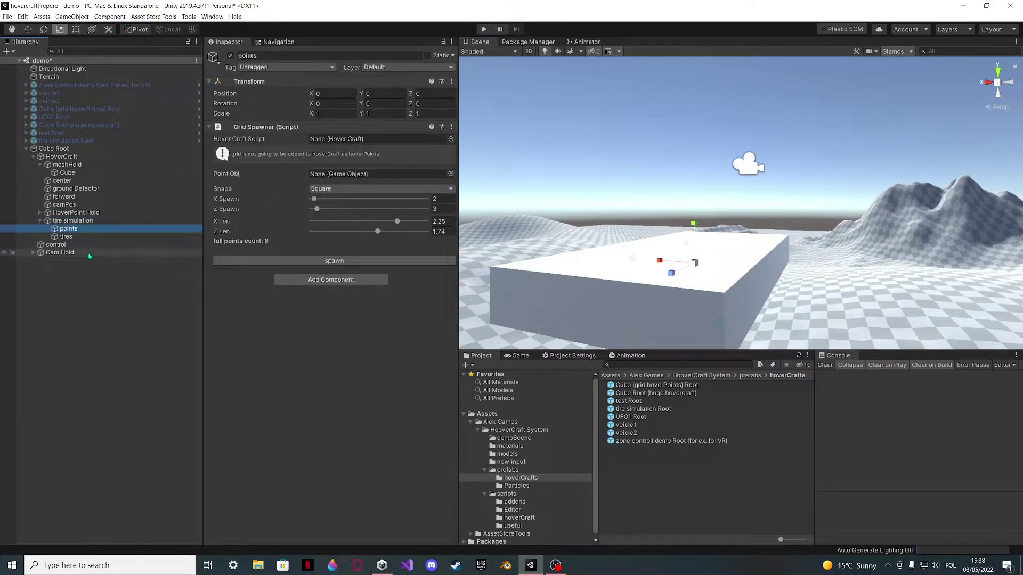
{"action": "left_click_drag", "start_coordinate": [653, 216], "coordinate": [578, 282], "text": "alt"}
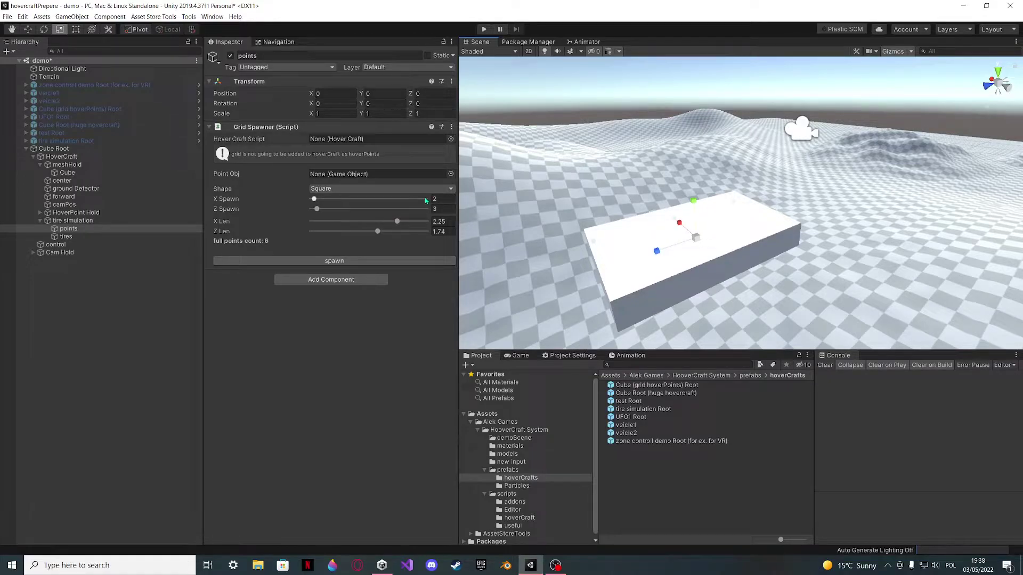
{"action": "middle_click_drag", "start_coordinate": [628, 244], "coordinate": [624, 308]}
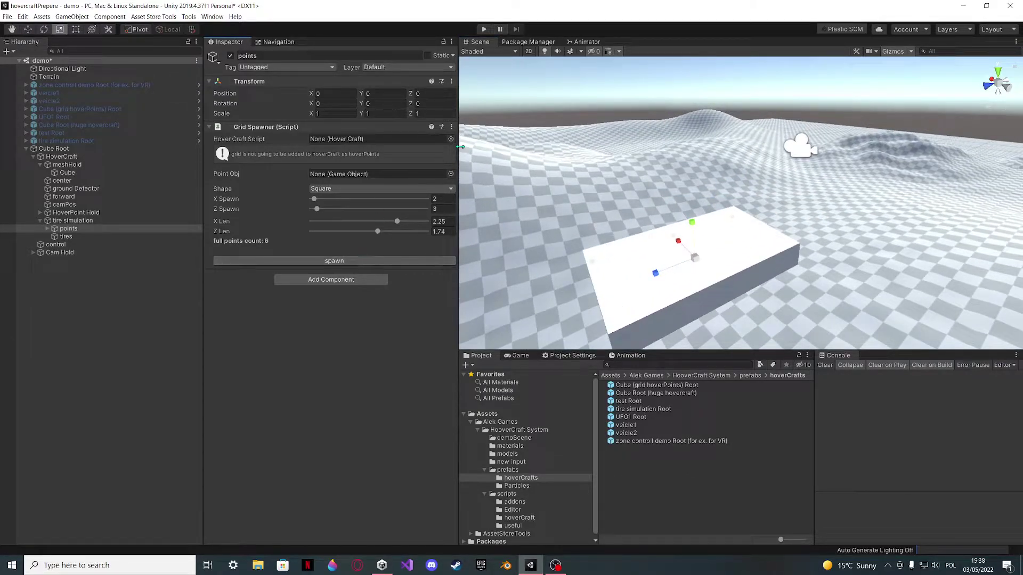
- Copy the Grid Spawner's settings from points, then remove it from points
{"action": "left_click", "coordinate": [451, 126]}
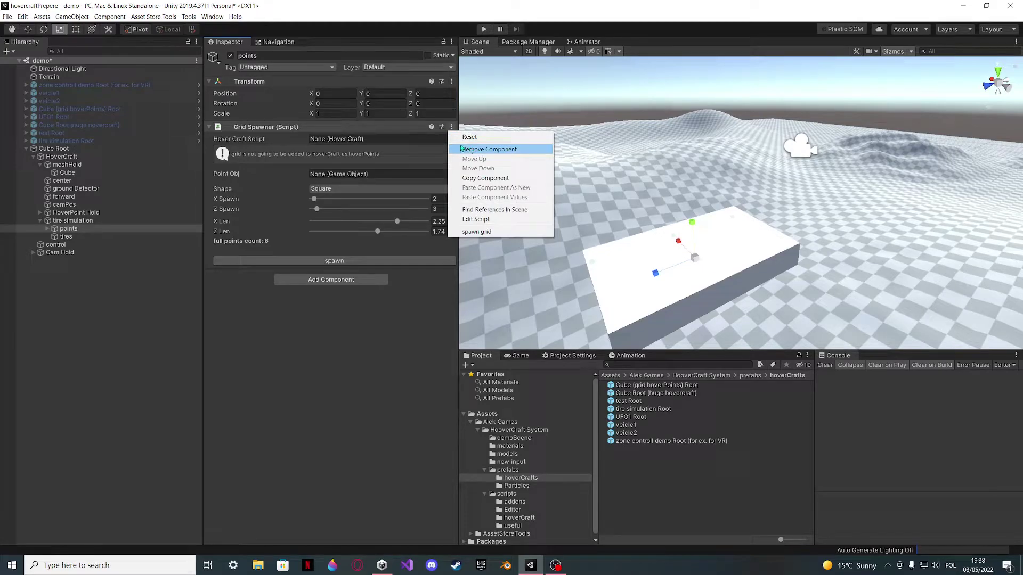
{"action": "left_click", "coordinate": [481, 179]}
{"action": "left_click", "coordinate": [452, 128]}
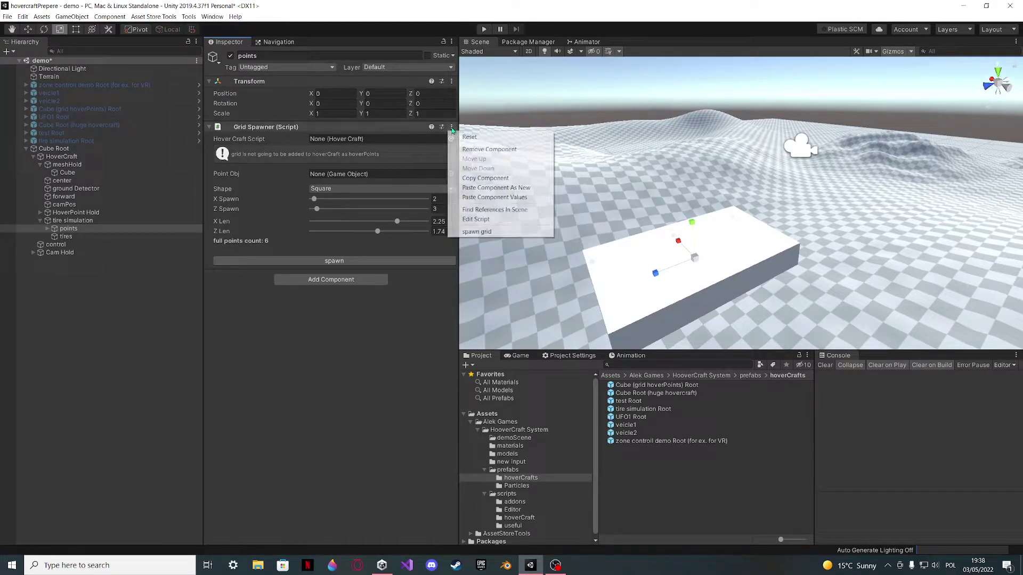
{"action": "left_click", "coordinate": [489, 149]}
- Add a Grid Spawner to tires and paste the copied 2 × 3 grid values
{"action": "left_click", "coordinate": [66, 236]}
{"action": "left_click", "coordinate": [341, 132]}
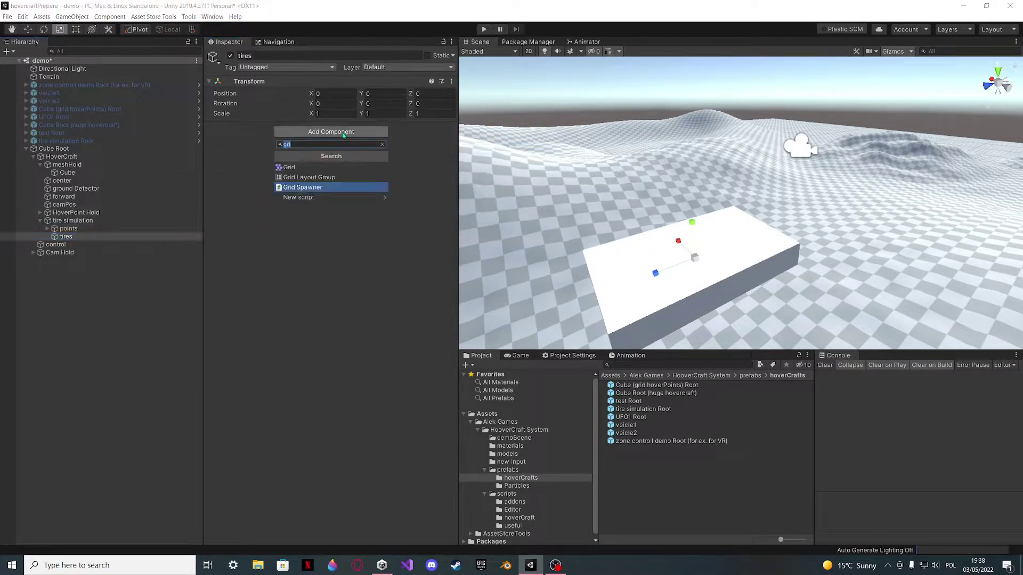
{"action": "left_click", "coordinate": [323, 188]}
{"action": "left_click", "coordinate": [452, 127]}
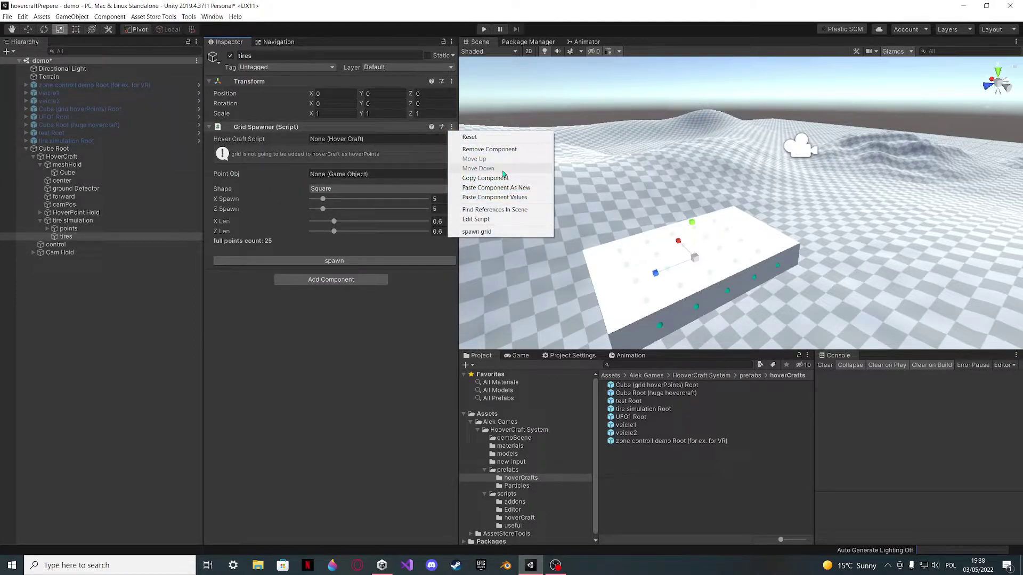
{"action": "left_click", "coordinate": [510, 196]}
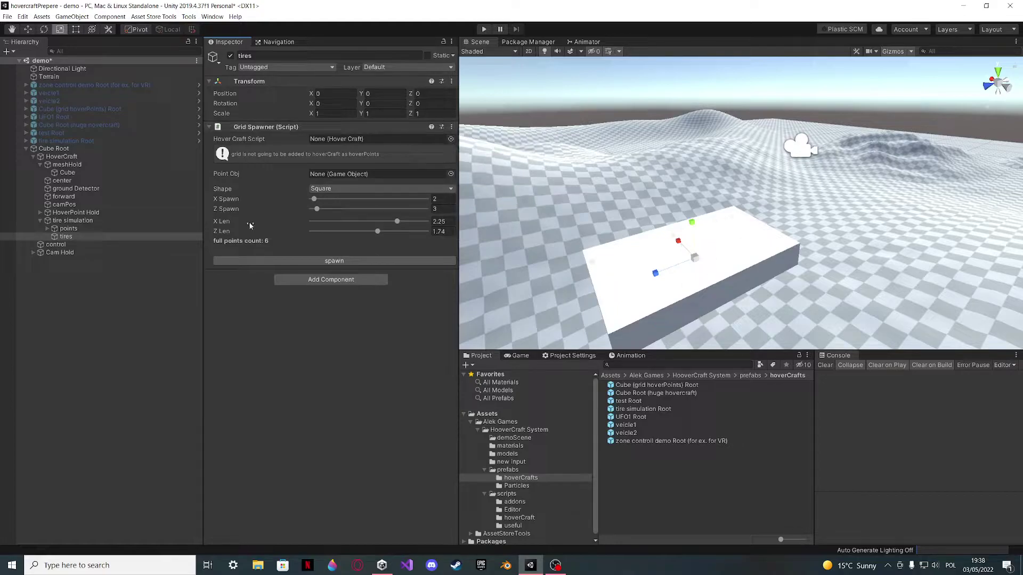
- Inspect the six spawned points 0–5 under points, then reselect tires
{"action": "left_click", "coordinate": [48, 229]}
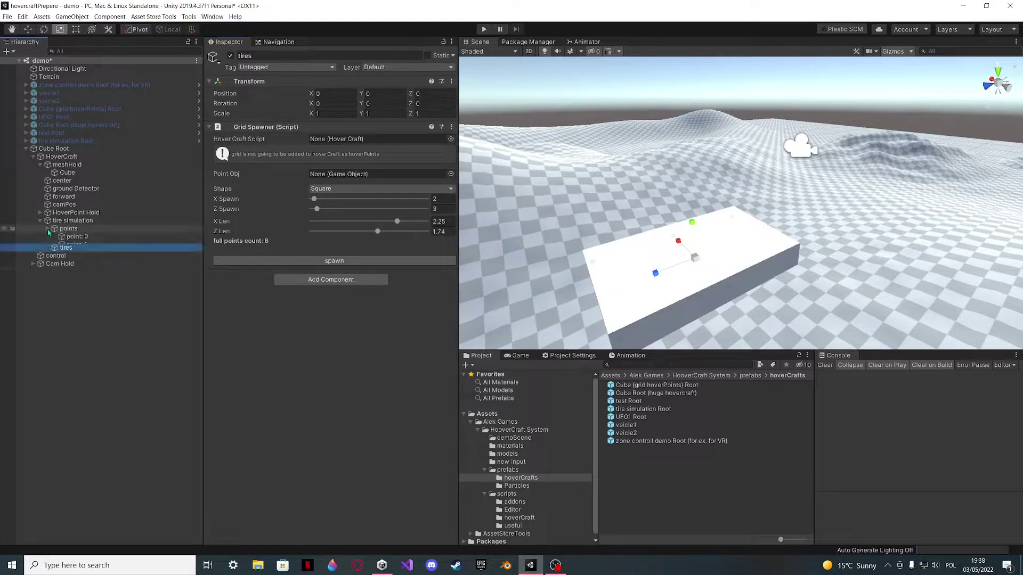
{"action": "left_click", "coordinate": [85, 236]}
{"action": "left_click", "coordinate": [85, 253]}
{"action": "left_click", "coordinate": [78, 277]}
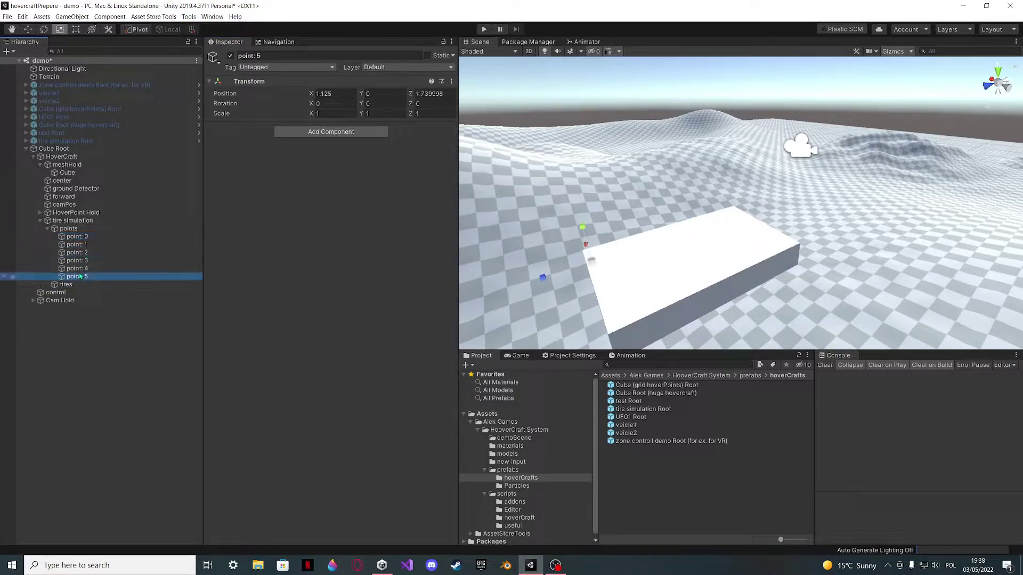
{"action": "left_click", "coordinate": [48, 229]}
{"action": "left_click", "coordinate": [66, 237]}
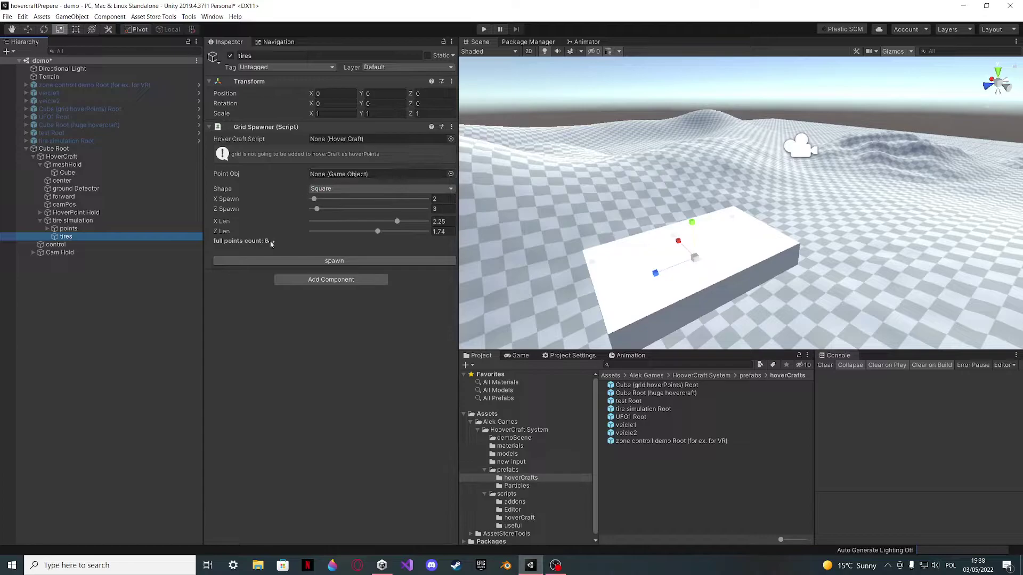
- Add a new 3D Cube to the scene and shrink it to about 0.256 scale
{"action": "right_click", "coordinate": [73, 308]}
{"action": "mouse_move", "coordinate": [105, 397]}
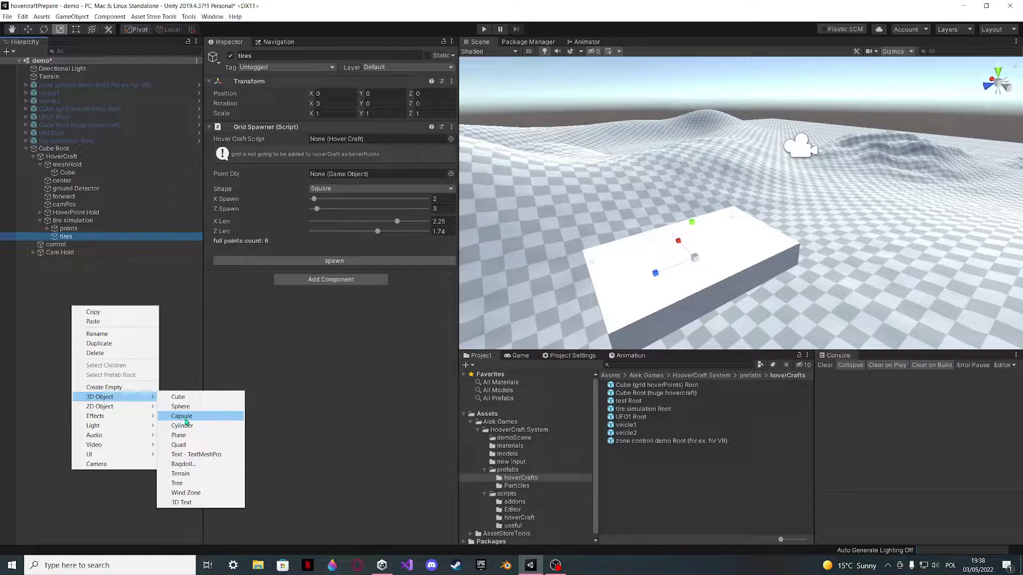
{"action": "left_click", "coordinate": [181, 397]}
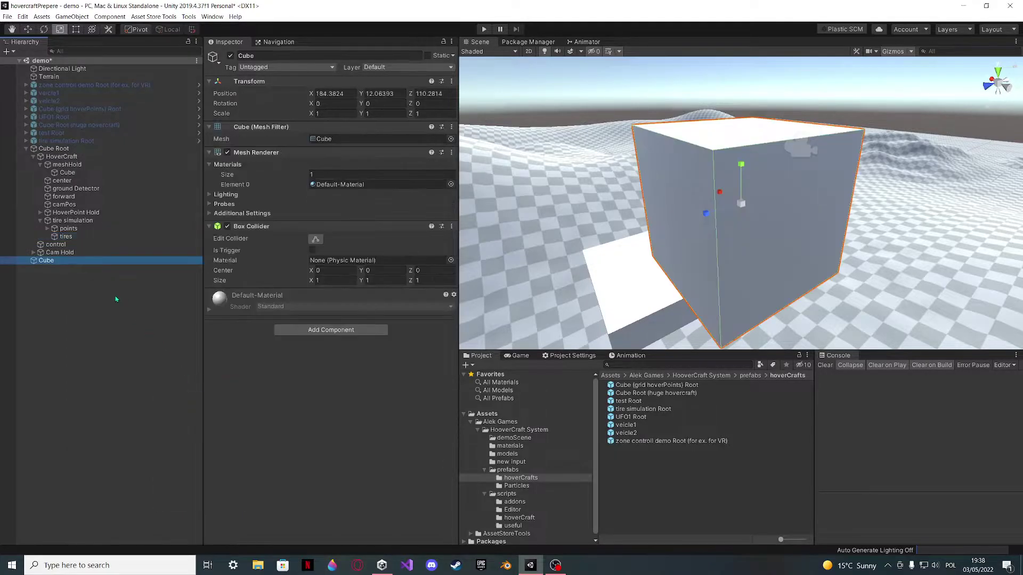
{"action": "left_click_drag", "start_coordinate": [736, 202], "coordinate": [698, 238]}
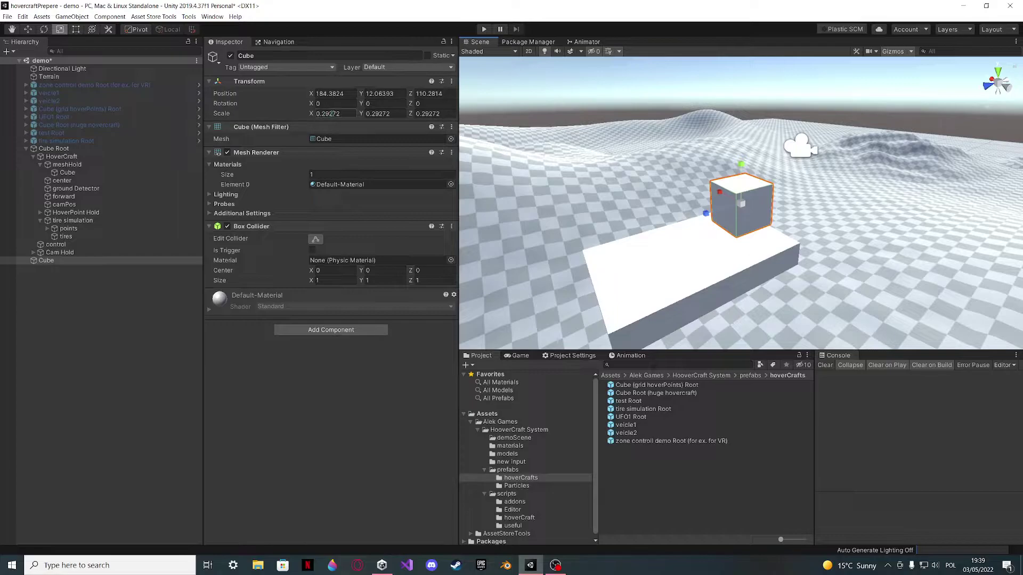
{"action": "left_click_drag", "start_coordinate": [745, 211], "coordinate": [745, 225]}
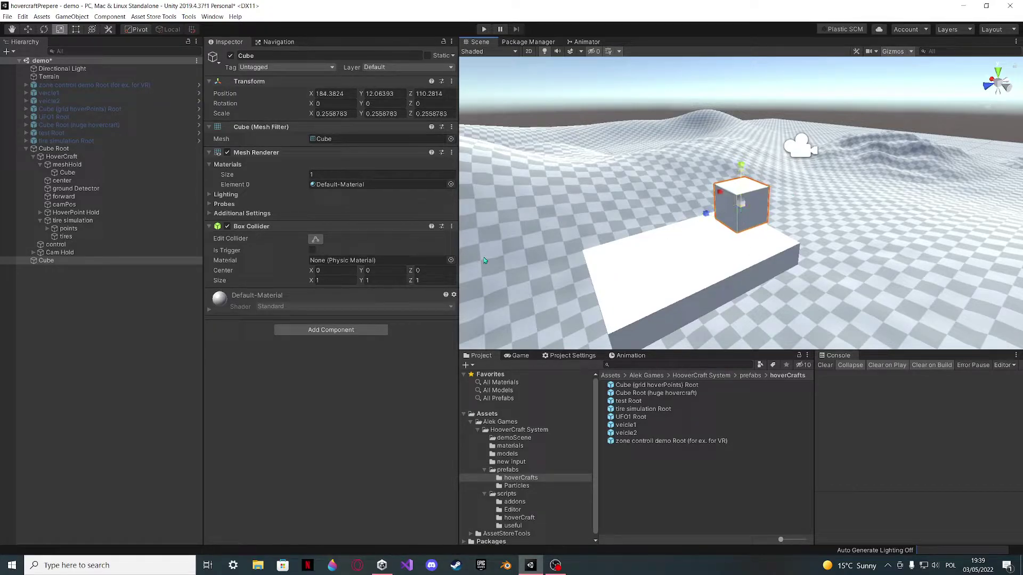
- Save the small cube as Cube.prefab in the Assets folder
{"action": "left_click", "coordinate": [52, 318]}
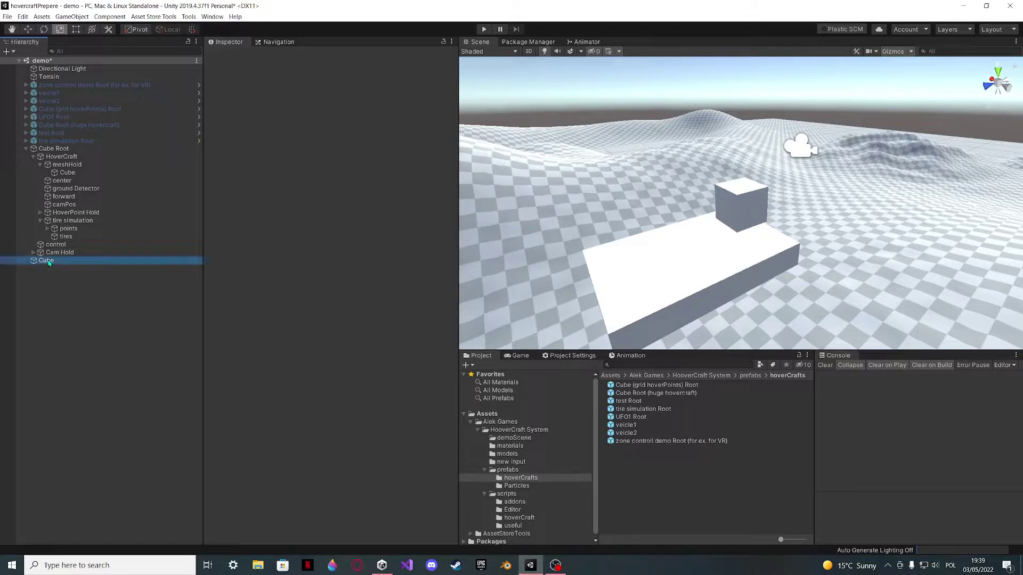
{"action": "left_click_drag", "start_coordinate": [490, 417], "coordinate": [490, 417]}
{"action": "left_click", "coordinate": [622, 432]}
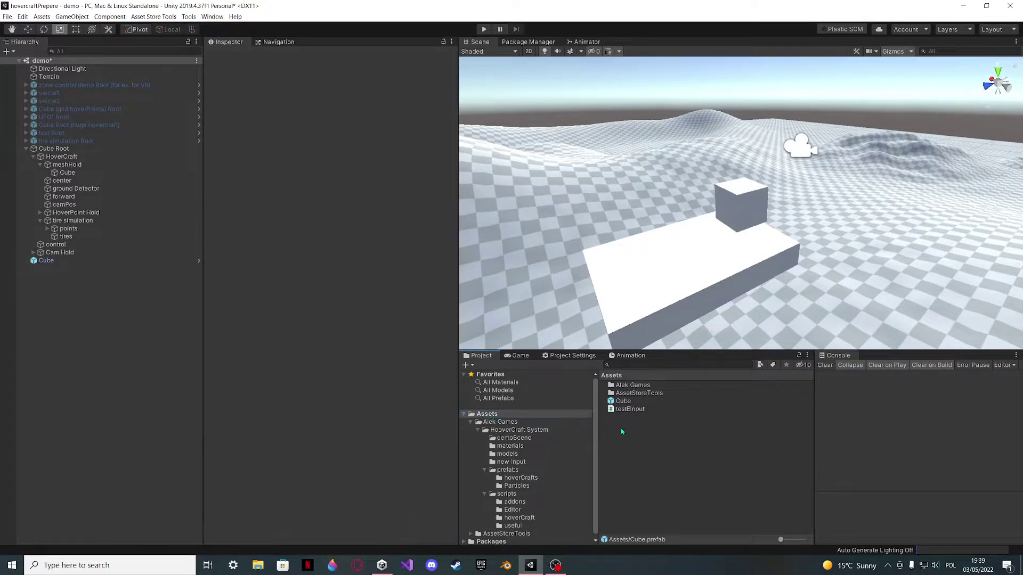
- Delete the scene Cube and set the Cube prefab's X and Z position to 0
{"action": "left_click", "coordinate": [66, 231]}
{"action": "left_click", "coordinate": [53, 263]}
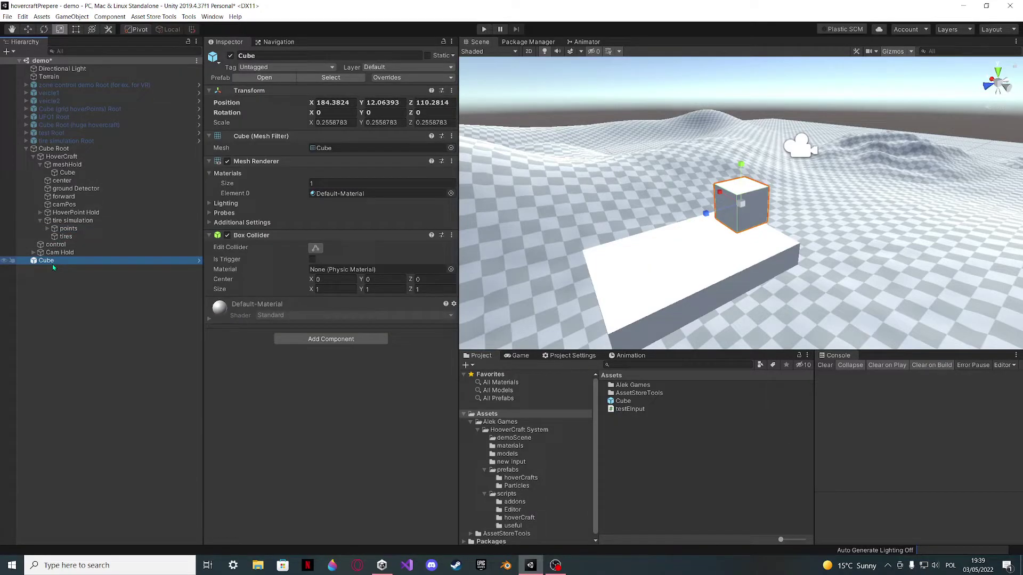
{"action": "key", "text": "Delete"}
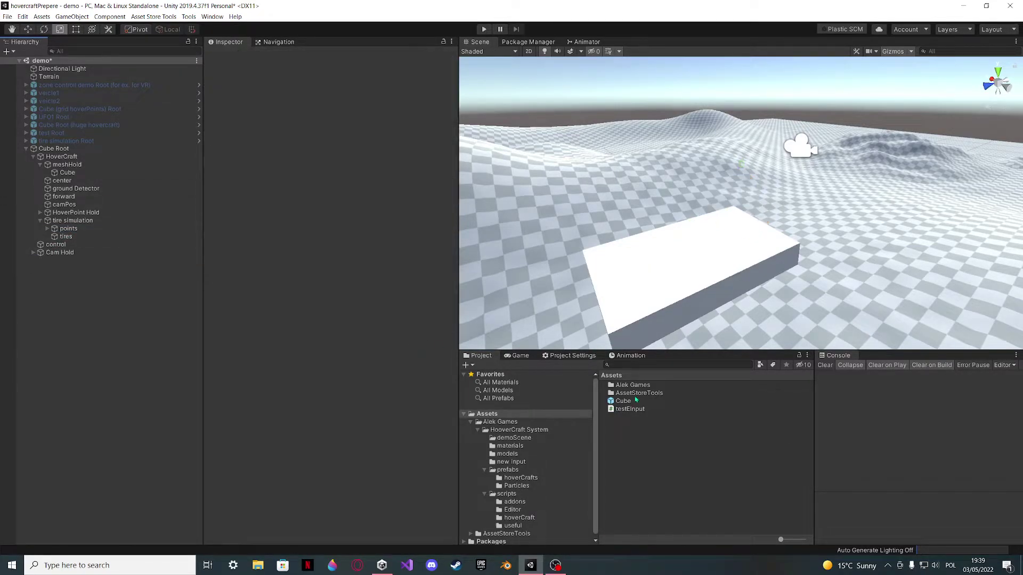
{"action": "left_click", "coordinate": [637, 401]}
{"action": "left_click", "coordinate": [338, 186]}
{"action": "type", "text": "0"}
{"action": "left_click", "coordinate": [422, 186]}
{"action": "type", "text": "0"}
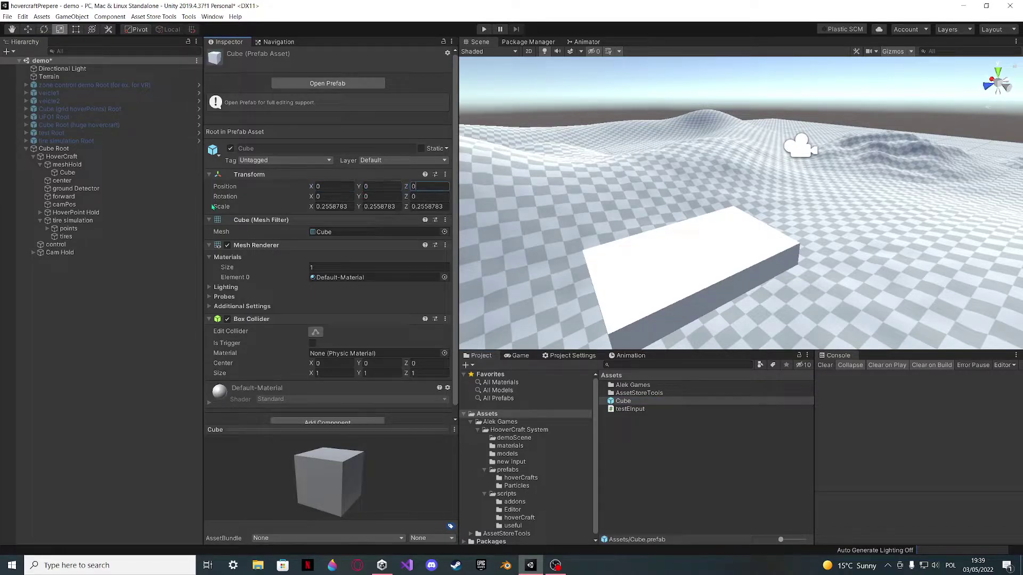
- Make the Cube prefab the Grid Spawner's Point Obj on tires and spawn the points
{"action": "left_click", "coordinate": [120, 307]}
{"action": "left_click", "coordinate": [72, 237]}
{"action": "left_click_drag", "start_coordinate": [626, 404], "coordinate": [352, 181]}
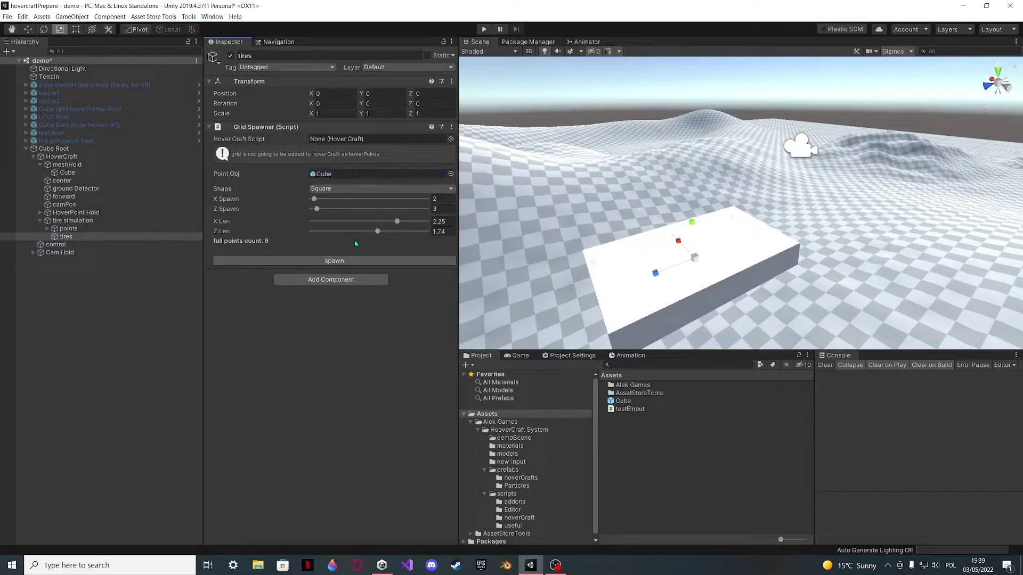
{"action": "left_click", "coordinate": [356, 261]}
{"action": "middle_click_drag", "start_coordinate": [736, 176], "coordinate": [760, 138]}
{"action": "right_click_drag", "start_coordinate": [751, 181], "coordinate": [701, 180]}
{"action": "key", "text": "w"}
{"action": "key", "text": "s"}
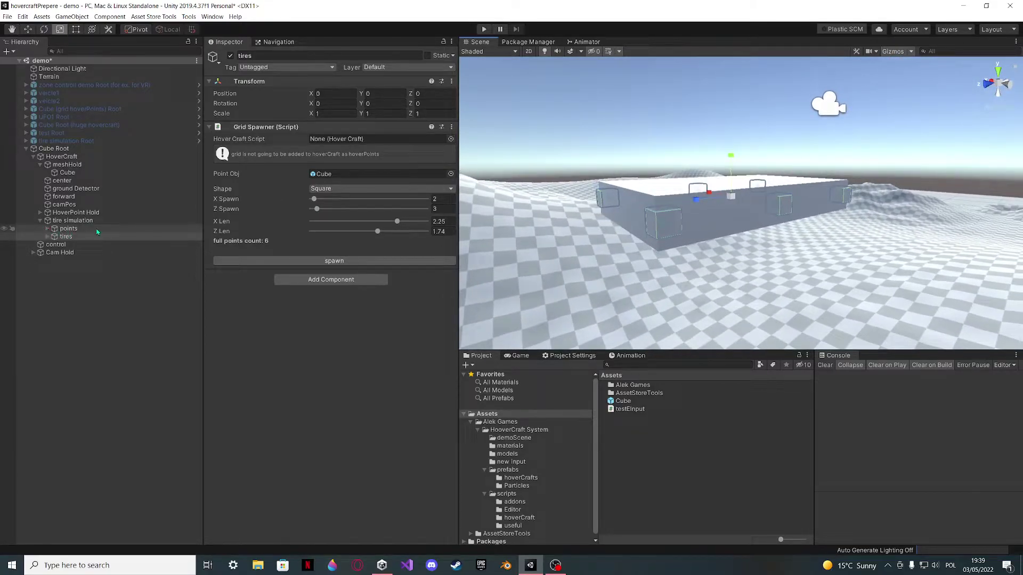
- Remove the Grid Spawner component from tires and check the spawned cubes 0–5
{"action": "left_click", "coordinate": [452, 126]}
{"action": "left_click", "coordinate": [479, 150]}
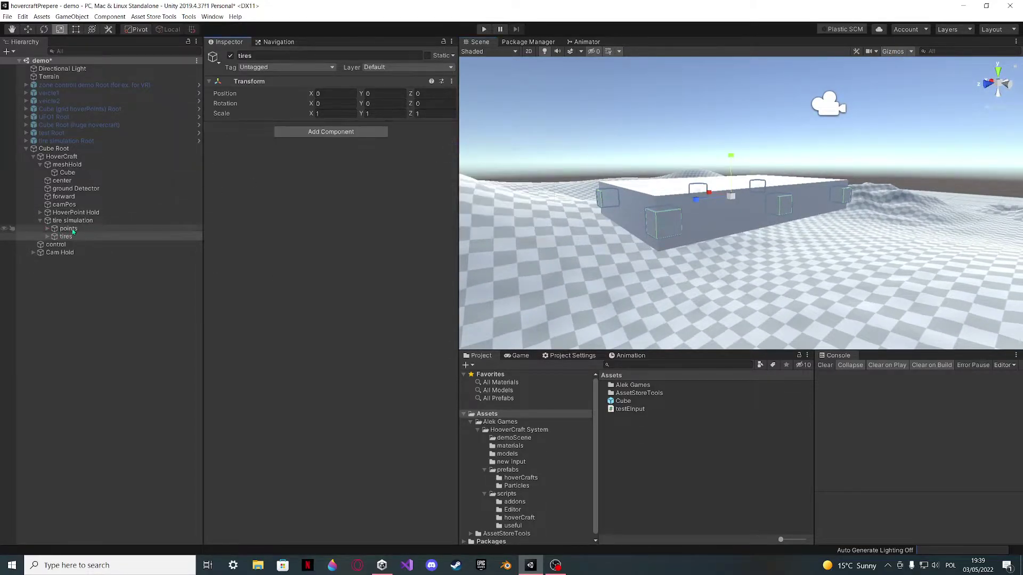
{"action": "left_click", "coordinate": [47, 236]}
{"action": "left_click", "coordinate": [88, 244]}
{"action": "left_click", "coordinate": [88, 252]}
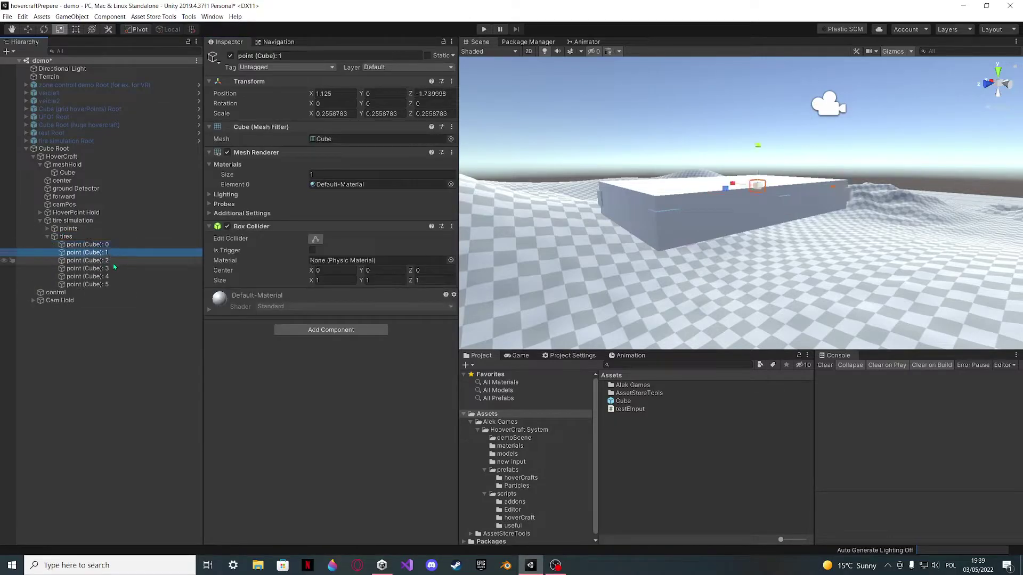
{"action": "left_click", "coordinate": [88, 276]}
{"action": "left_click", "coordinate": [111, 284]}
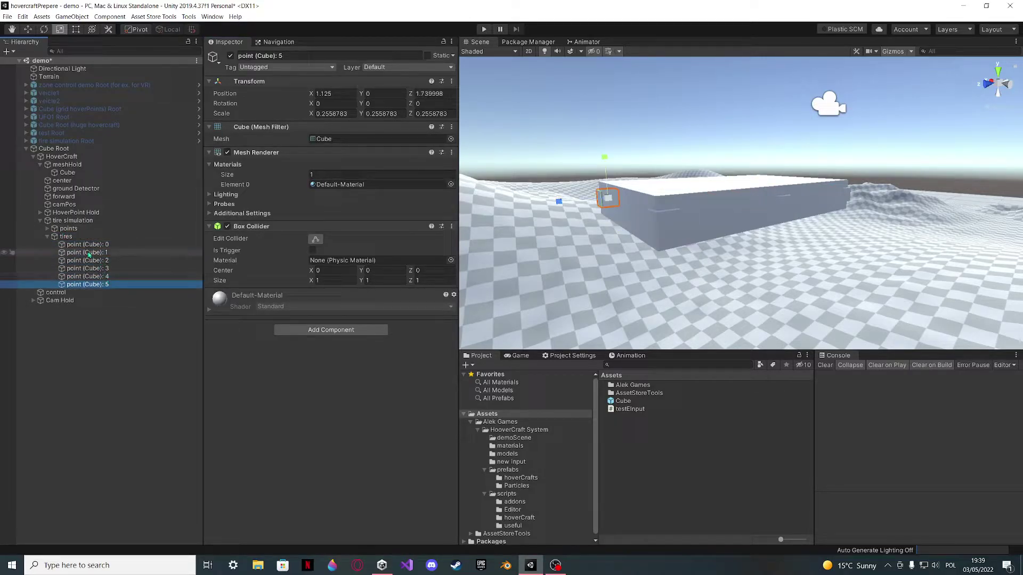
- Set the tire simulation's Turning Tires size to 2 and Standing Tires size to 4
{"action": "left_click", "coordinate": [72, 220]}
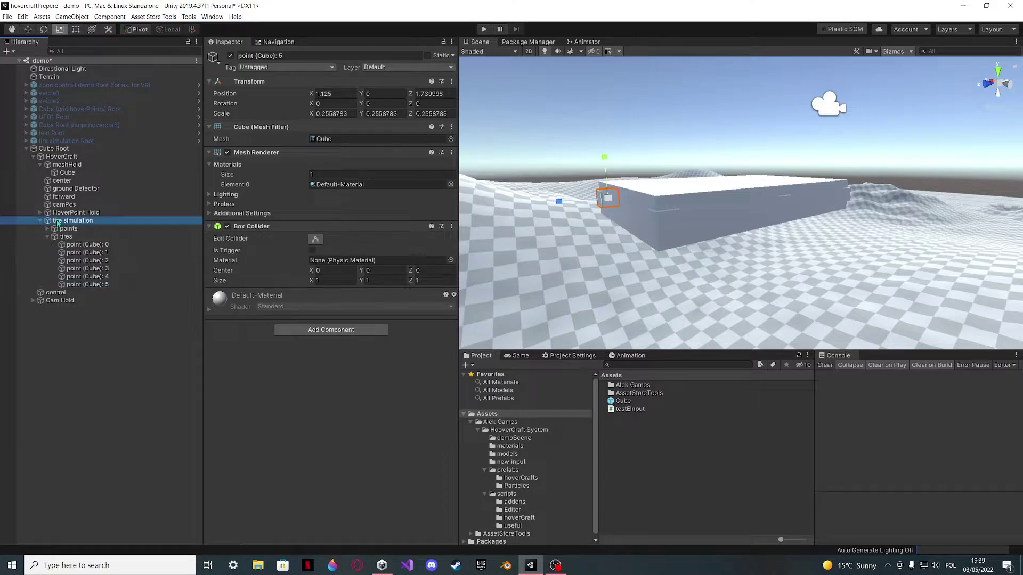
{"action": "left_click", "coordinate": [47, 228]}
{"action": "left_click", "coordinate": [331, 238]}
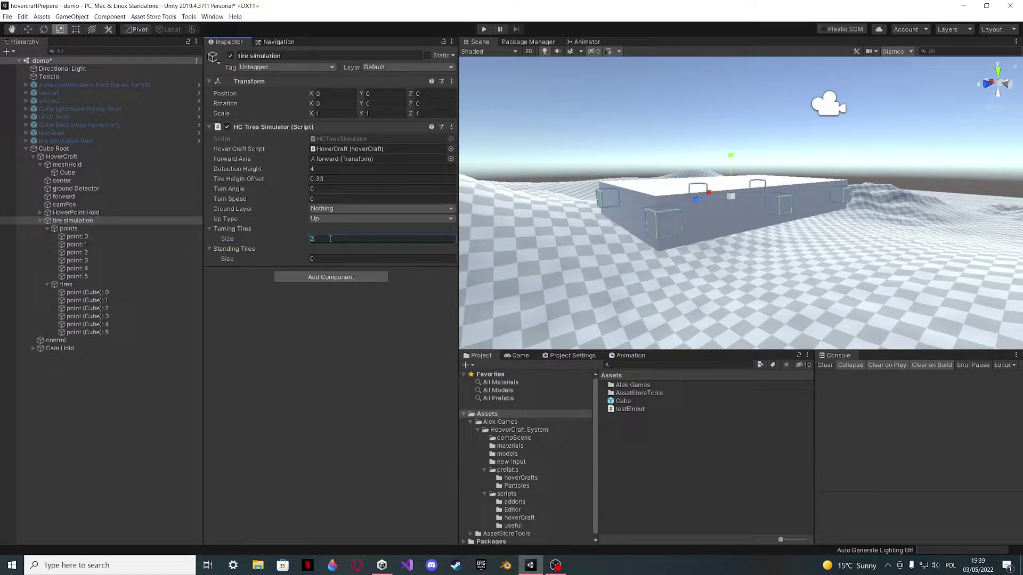
{"action": "type", "text": "2"}
{"action": "key", "text": "Return"}
{"action": "left_click", "coordinate": [337, 316]}
{"action": "type", "text": "4"}
{"action": "key", "text": "Return"}
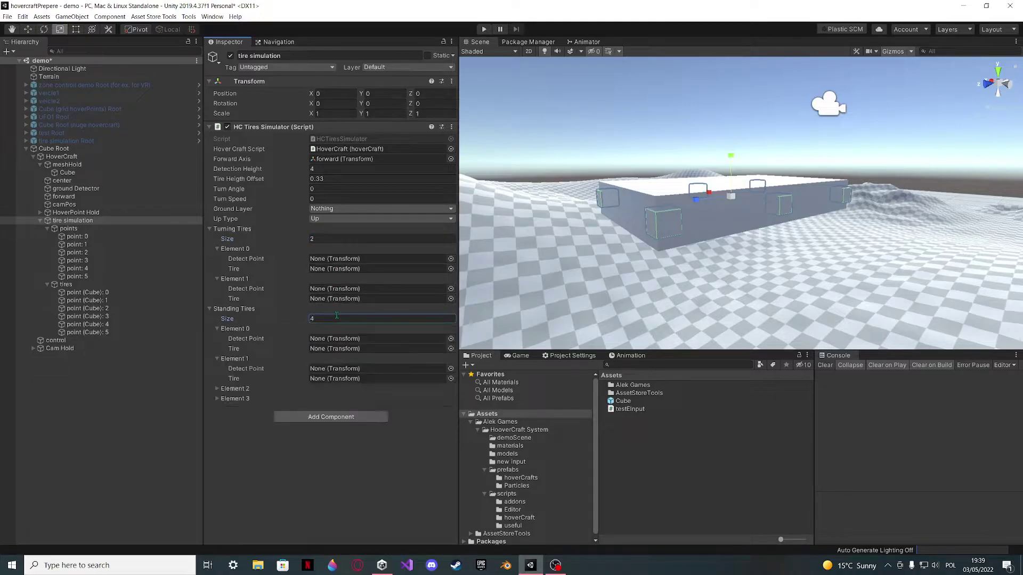
{"action": "left_click", "coordinate": [231, 400]}
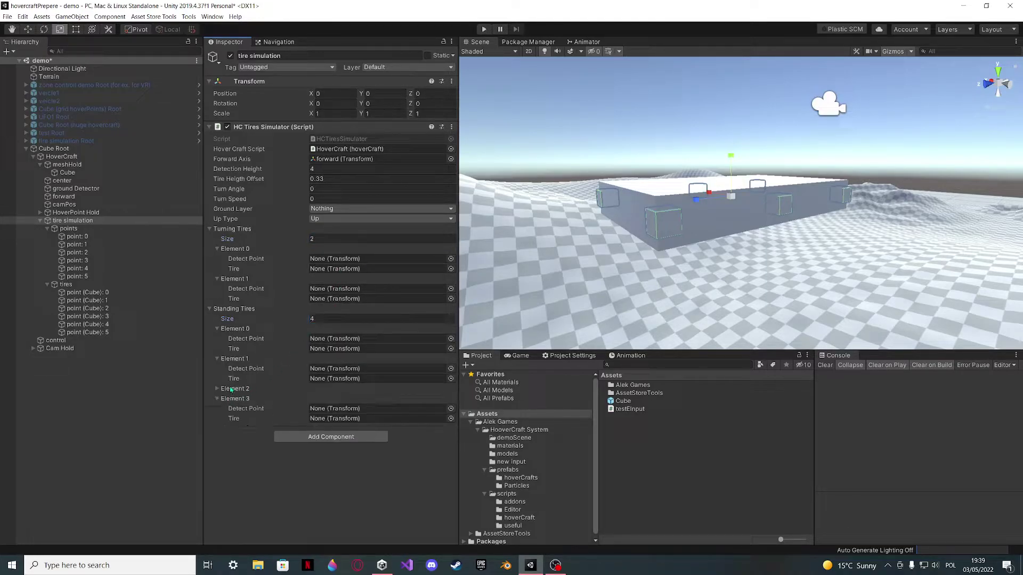
{"action": "left_click", "coordinate": [235, 388]}
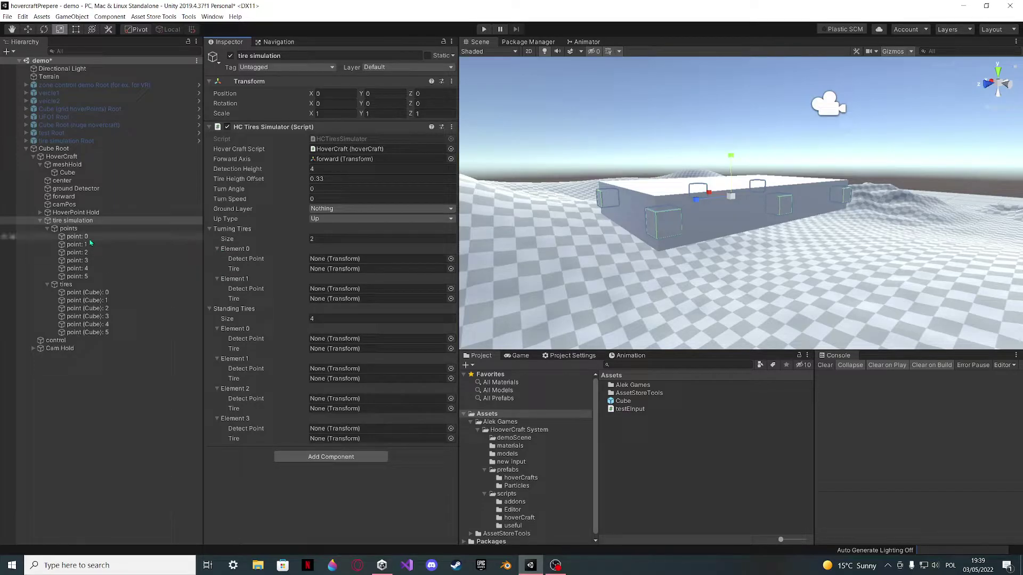
- Link point: 0 and point: 1 as the two turning tires' detect points
{"action": "left_click_drag", "start_coordinate": [77, 236], "coordinate": [347, 259]}
{"action": "left_click_drag", "start_coordinate": [79, 246], "coordinate": [325, 298]}
{"action": "left_click", "coordinate": [83, 236]}
{"action": "left_click", "coordinate": [88, 244]}
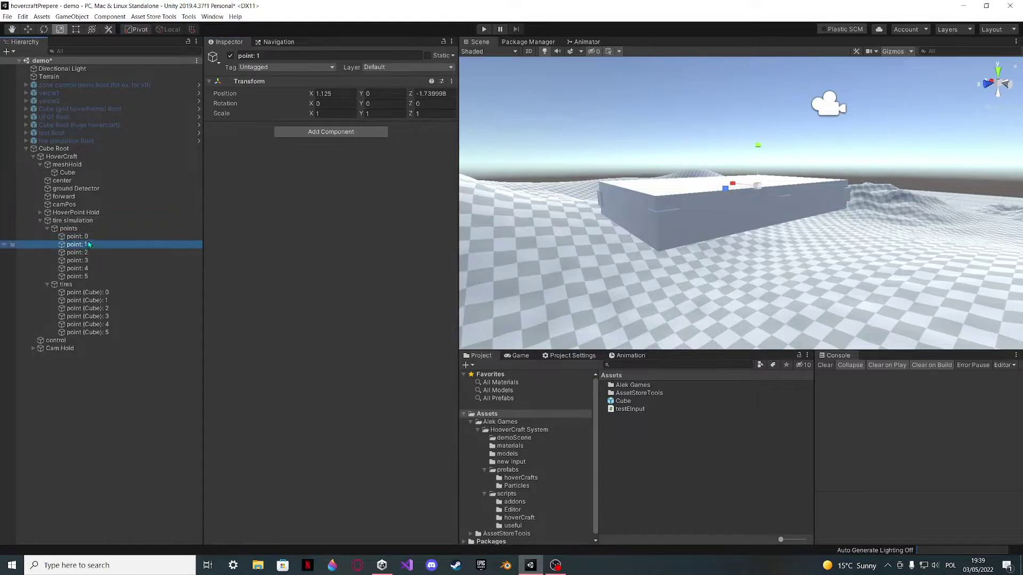
- Test-run the scene, then set the tire simulator's Ground Layer to Default
{"action": "left_click", "coordinate": [483, 30]}
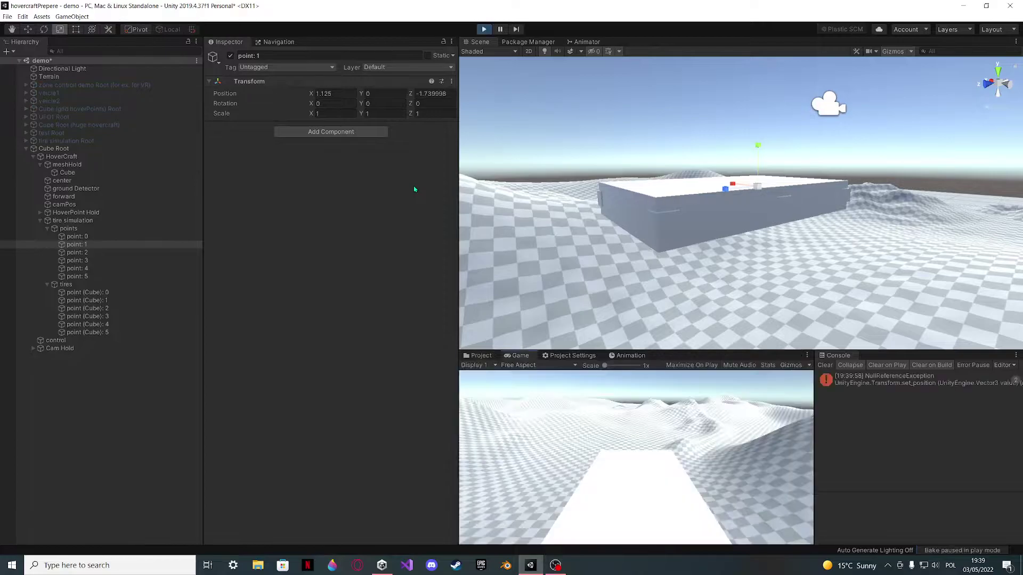
{"action": "right_click_drag", "start_coordinate": [547, 229], "coordinate": [621, 235]}
{"action": "right_click_drag", "start_coordinate": [631, 187], "coordinate": [664, 271]}
{"action": "left_click", "coordinate": [486, 29]}
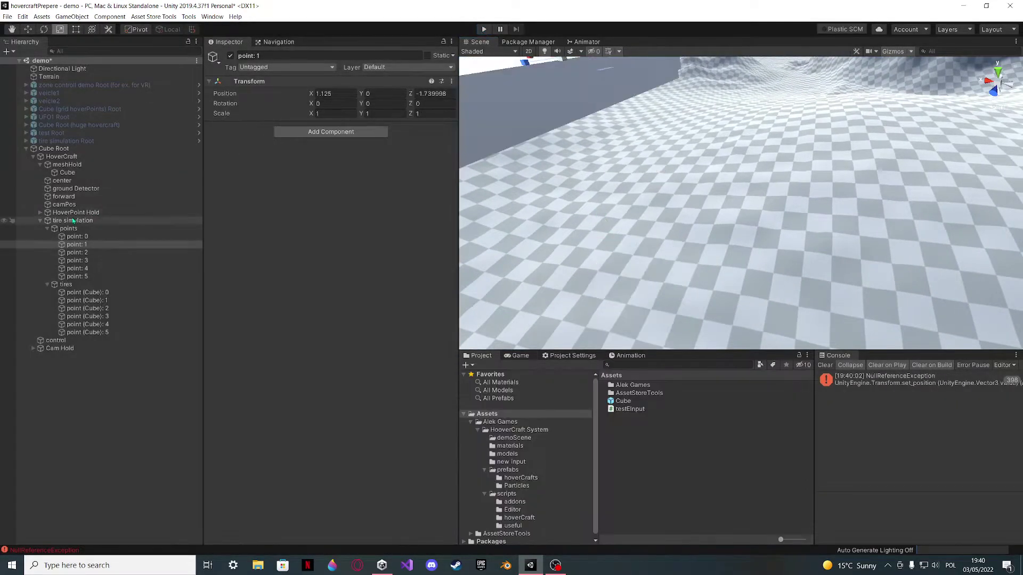
{"action": "left_click", "coordinate": [73, 220]}
{"action": "left_click", "coordinate": [333, 208]}
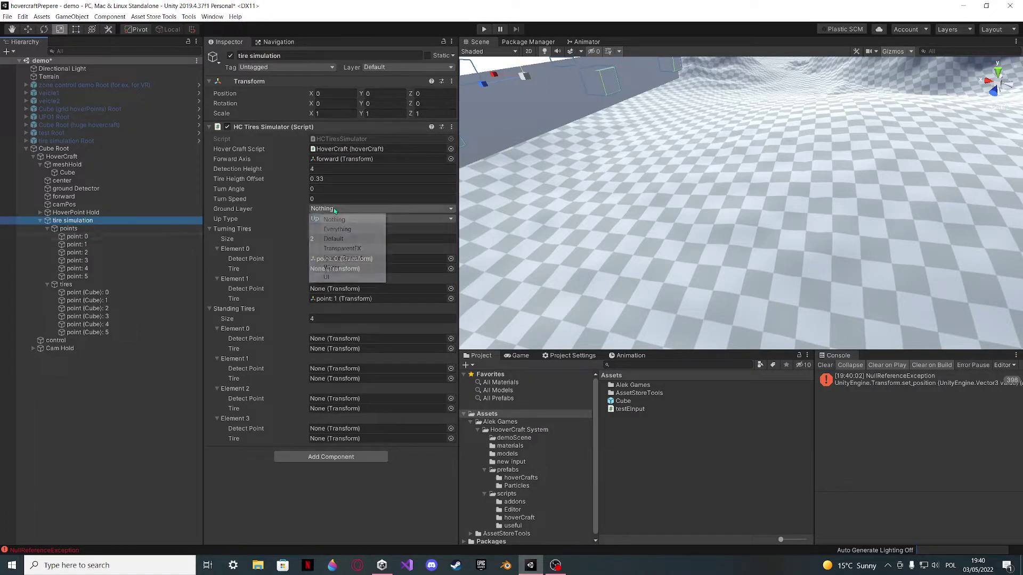
{"action": "left_click", "coordinate": [349, 239]}
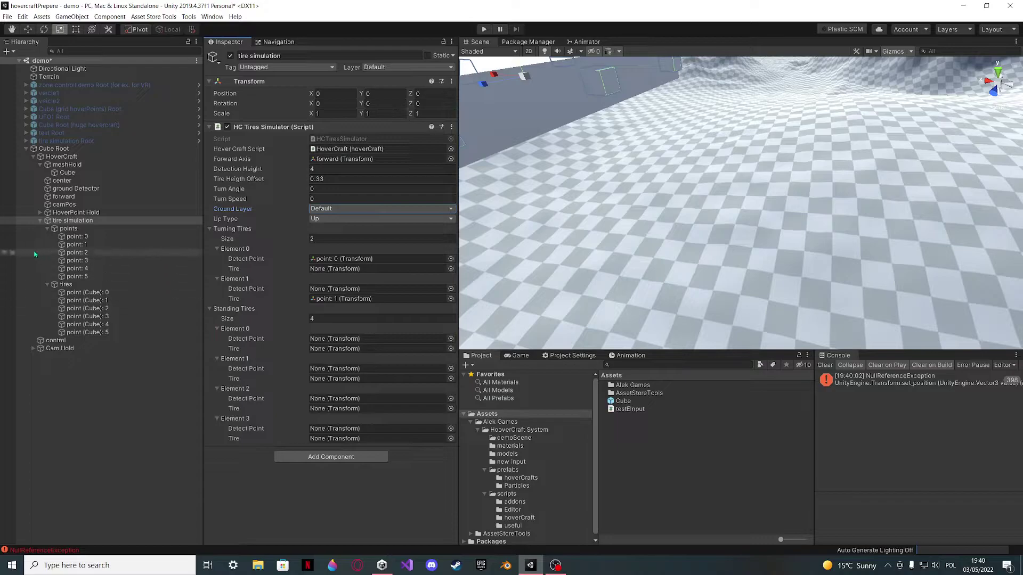
- Link point: 1 through point: 5 into the remaining Detect Point fields
{"action": "left_click_drag", "start_coordinate": [76, 244], "coordinate": [334, 289]}
{"action": "mouse_move", "coordinate": [538, 267]}
{"action": "right_mouse_down"}
{"action": "mouse_move", "coordinate": [563, 241]}
{"action": "mouse_move", "coordinate": [543, 283]}
{"action": "right_mouse_up"}
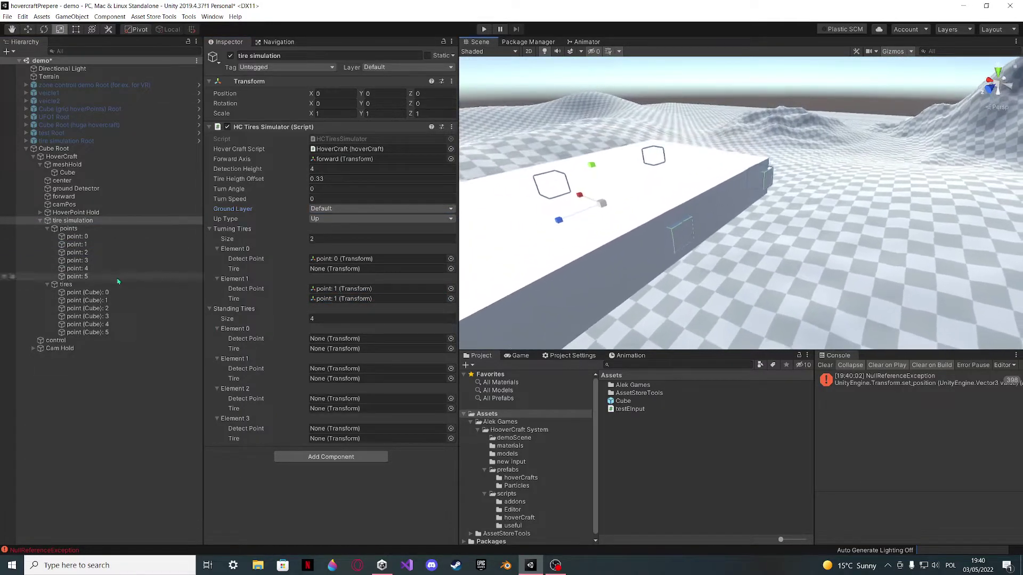
{"action": "left_click", "coordinate": [80, 245]}
{"action": "left_click", "coordinate": [95, 236]}
{"action": "left_click", "coordinate": [94, 221]}
{"action": "left_click_drag", "start_coordinate": [84, 252], "coordinate": [354, 339]}
{"action": "left_click", "coordinate": [84, 254]}
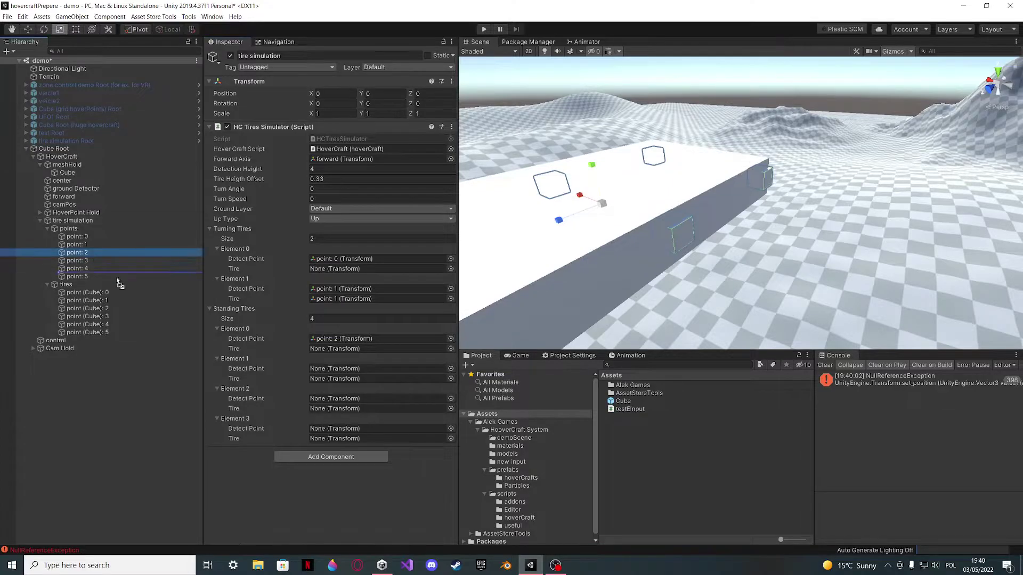
{"action": "left_click", "coordinate": [75, 220]}
{"action": "left_click_drag", "start_coordinate": [80, 261], "coordinate": [321, 369]}
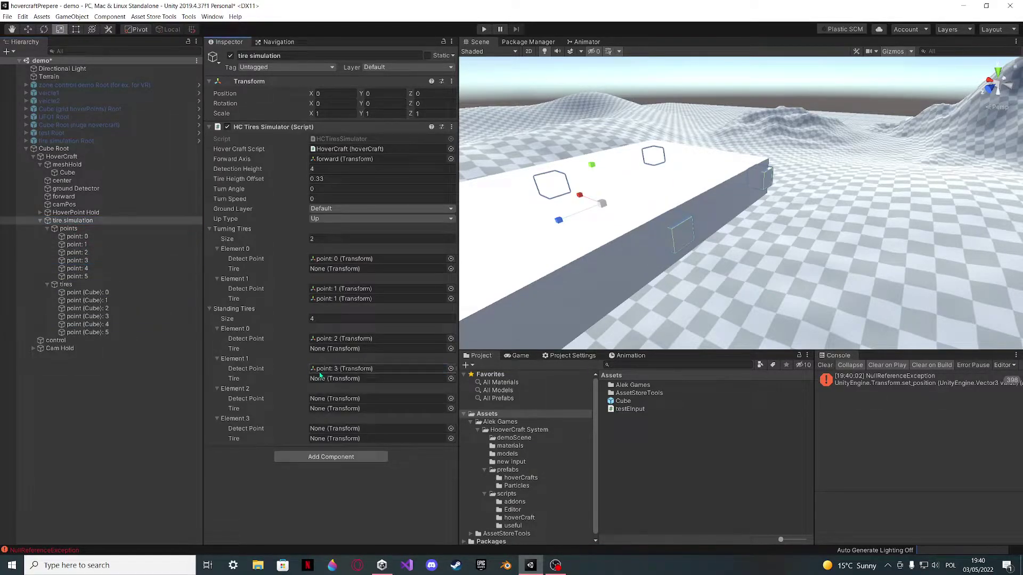
{"action": "left_click_drag", "start_coordinate": [78, 268], "coordinate": [339, 405]}
{"action": "left_click_drag", "start_coordinate": [78, 276], "coordinate": [330, 433]}
- Assign point (Cube): 5, 4 and 1 as the matching tires' Tire objects
{"action": "left_click_drag", "start_coordinate": [85, 332], "coordinate": [335, 438]}
{"action": "left_click_drag", "start_coordinate": [88, 324], "coordinate": [325, 349]}
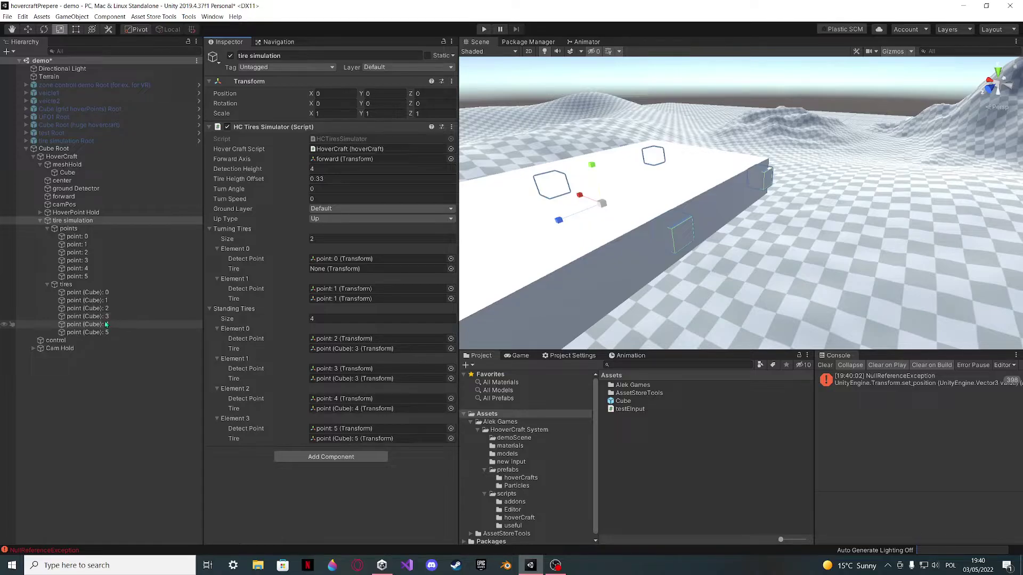
{"action": "left_click_drag", "start_coordinate": [101, 302], "coordinate": [350, 272]}
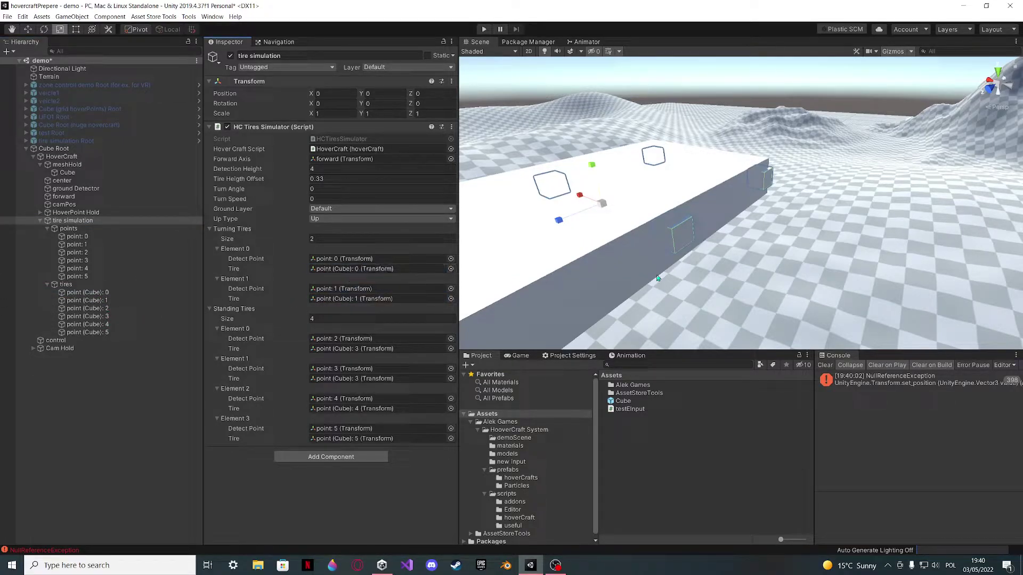
{"action": "left_click_drag", "start_coordinate": [655, 278], "coordinate": [611, 263], "text": "alt"}
- Save the scene and set the tire simulation's turn angle to 45
{"action": "scroll", "coordinate": [611, 263], "scroll_direction": "down", "scroll_amount": 2}
{"action": "left_click", "coordinate": [71, 436]}
{"action": "key", "text": "ctrl+s"}
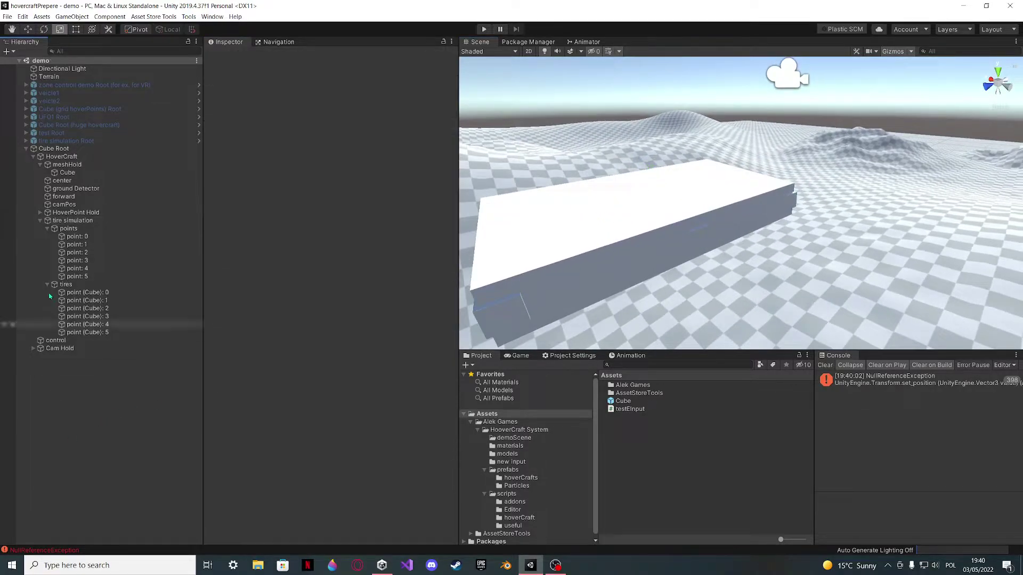
{"action": "left_click", "coordinate": [74, 220]}
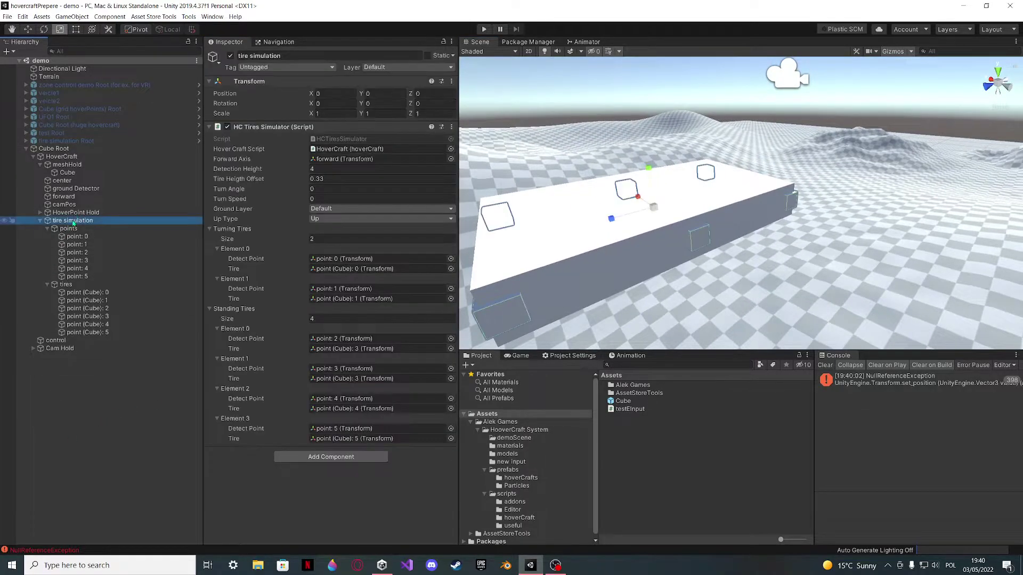
{"action": "left_click", "coordinate": [327, 190]}
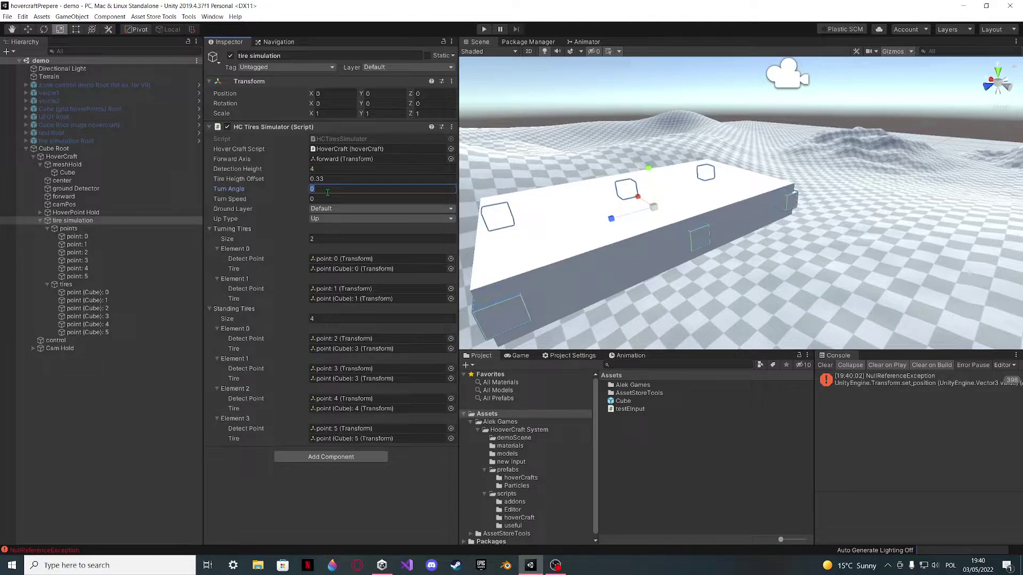
{"action": "mouse_move", "coordinate": [690, 207]}
{"action": "right_mouse_down"}
{"action": "mouse_move", "coordinate": [677, 206]}
{"action": "mouse_move", "coordinate": [685, 212]}
{"action": "right_mouse_up"}
{"action": "key", "text": "d"}
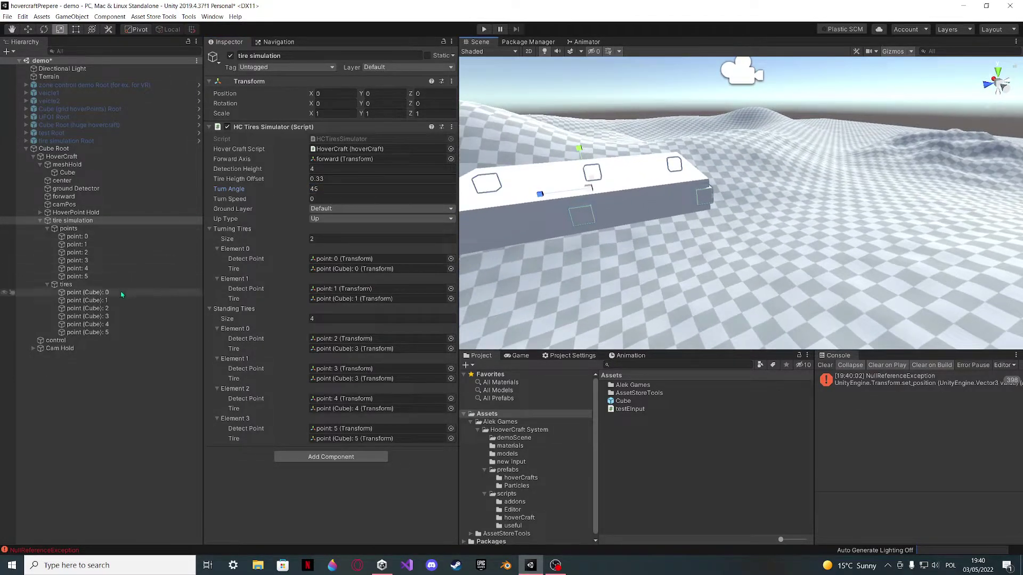
- Select the six tire cubes and set their scale to 0.5 on X, Y and Z
{"action": "left_click", "coordinate": [87, 293]}
{"action": "left_click", "coordinate": [101, 333], "text": "shift"}
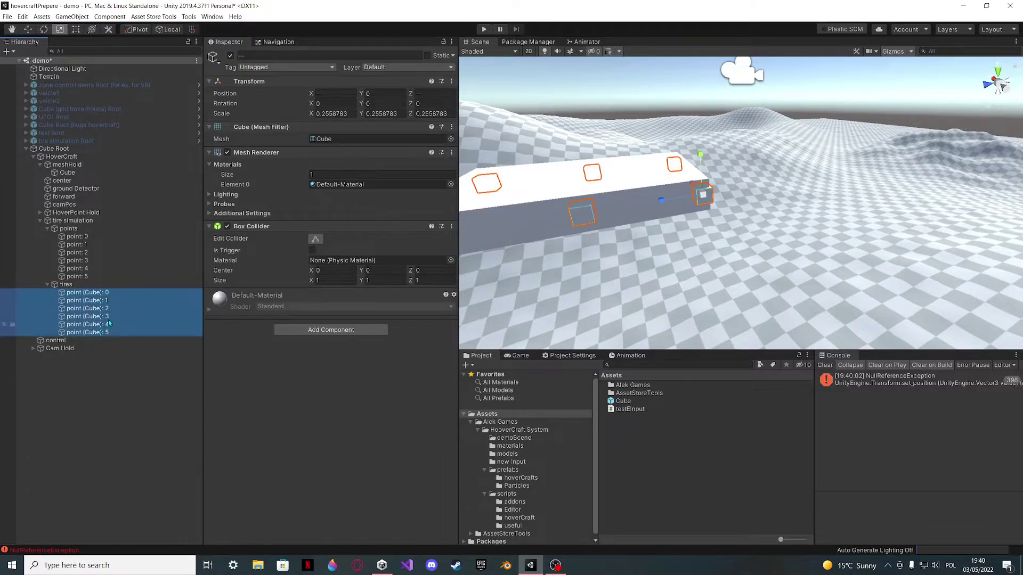
{"action": "left_click", "coordinate": [347, 114]}
{"action": "type", "text": "0.4"}
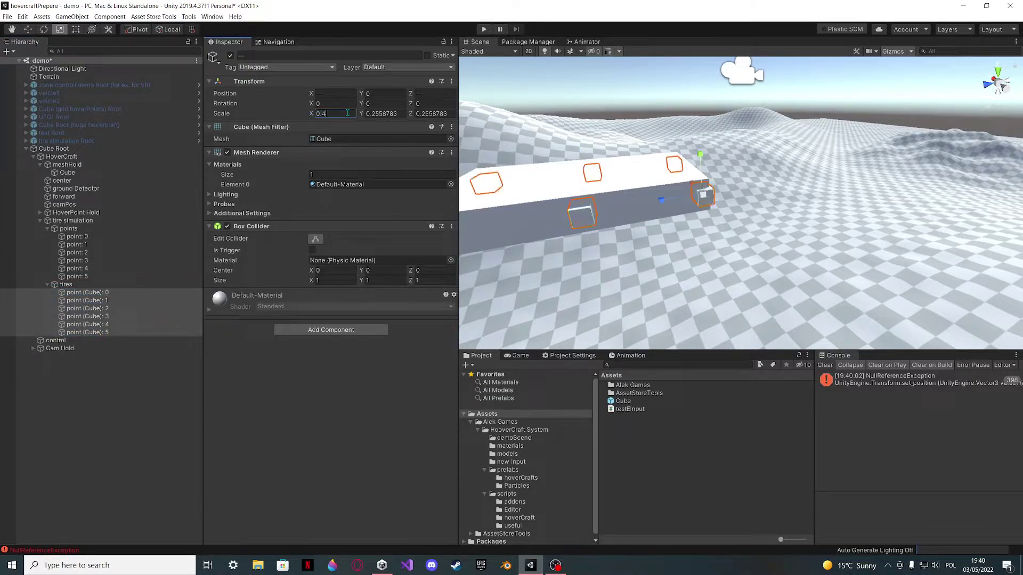
{"action": "key", "text": "BackSpace"}
{"action": "type", "text": "5"}
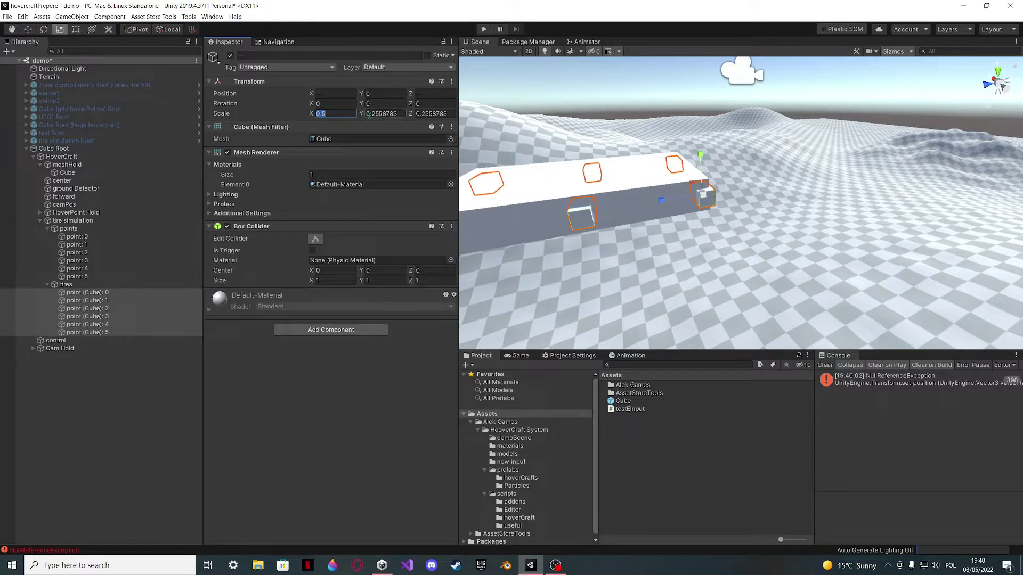
{"action": "left_click", "coordinate": [370, 113]}
{"action": "type", "text": "0.5"}
{"action": "left_click", "coordinate": [428, 113]}
{"action": "type", "text": "0.5"}
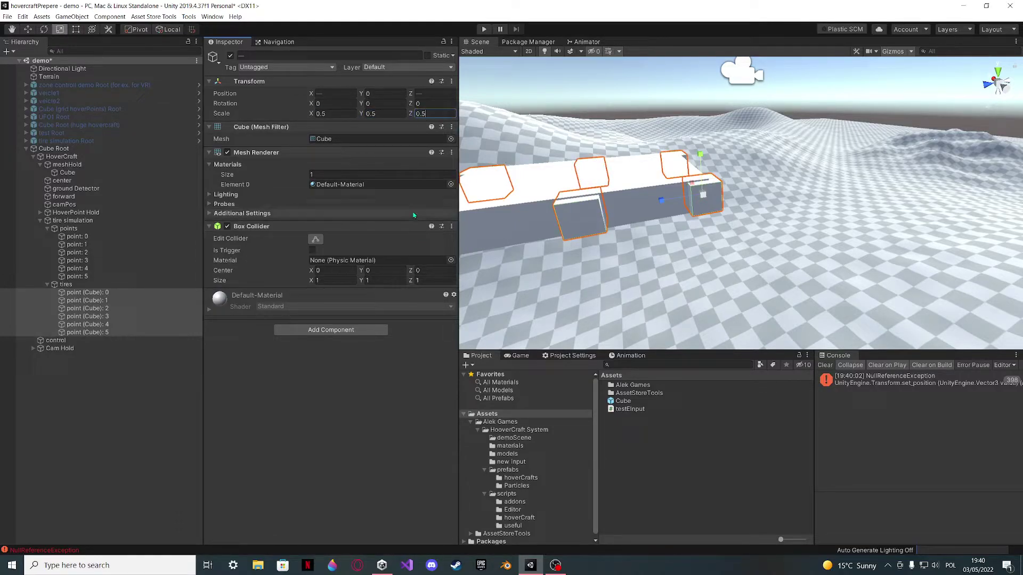
- Raise the six tire cubes' scale to 0.7 on every axis
{"action": "key", "text": "BackSpace"}
{"action": "type", "text": "6"}
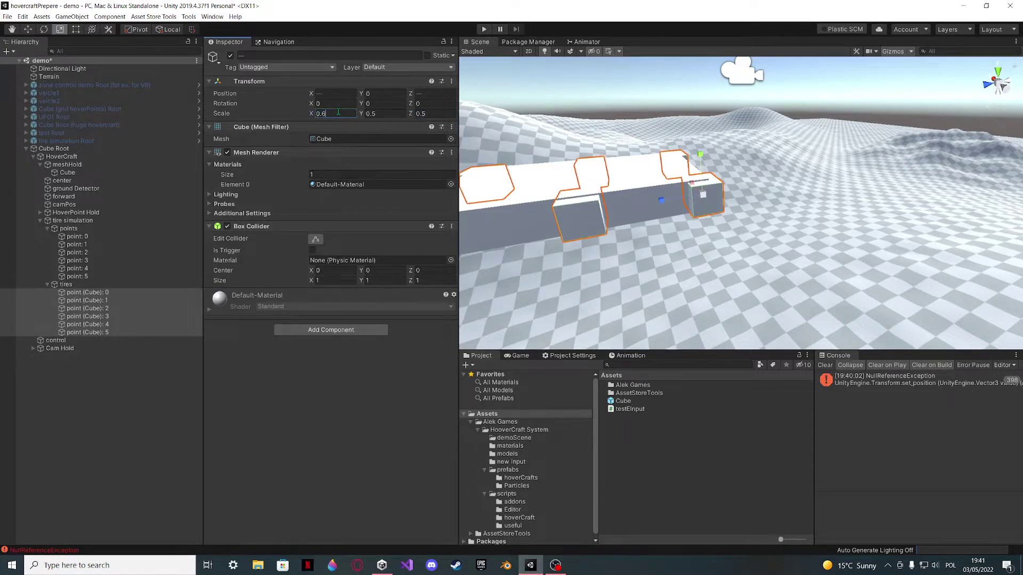
{"action": "key", "text": "BackSpace"}
{"action": "type", "text": "7"}
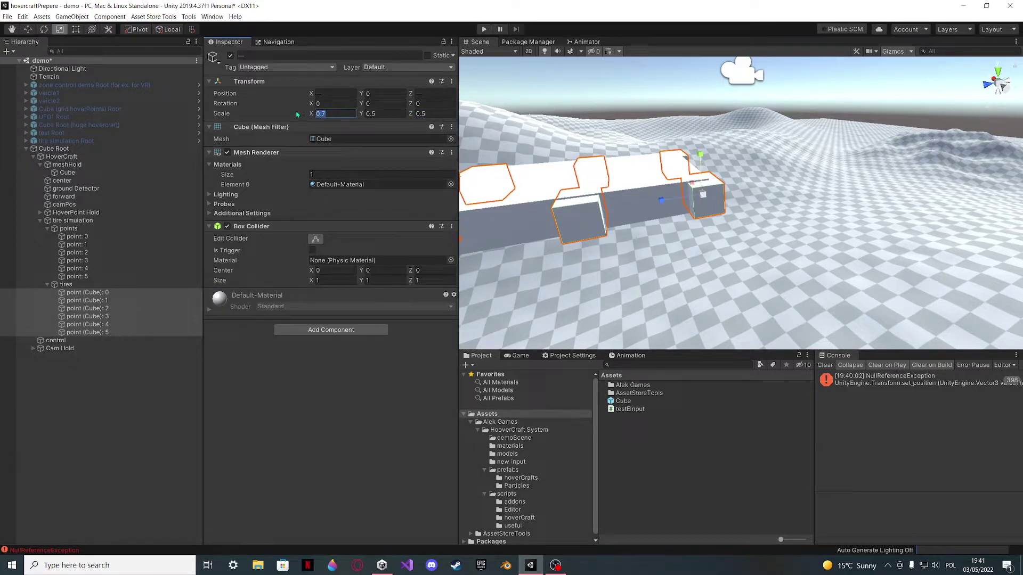
{"action": "left_click", "coordinate": [372, 113]}
{"action": "type", "text": "0.7"}
{"action": "left_click", "coordinate": [420, 113]}
{"action": "type", "text": "0.7"}
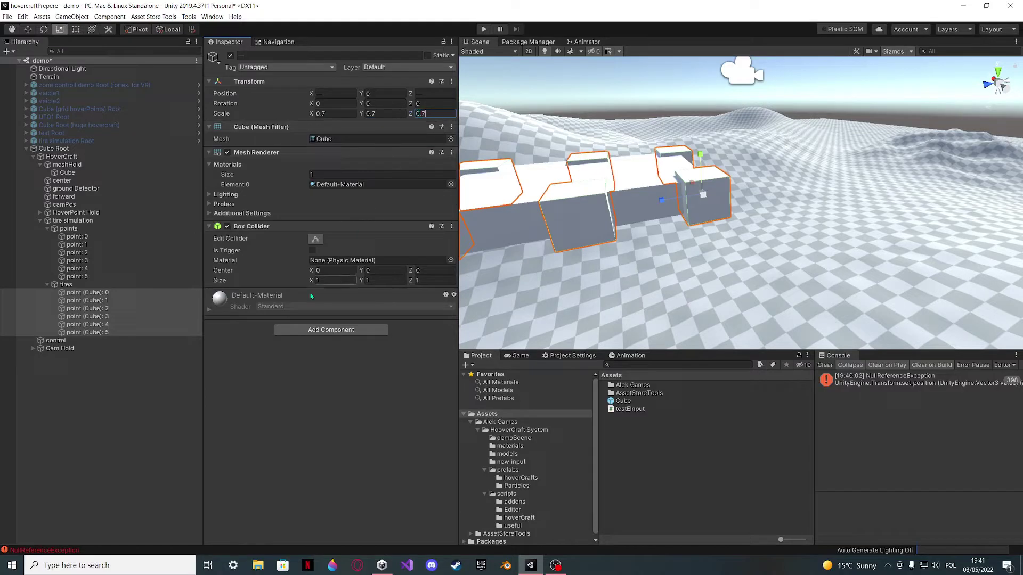
{"action": "left_click", "coordinate": [143, 376]}
{"action": "left_click", "coordinate": [73, 221]}
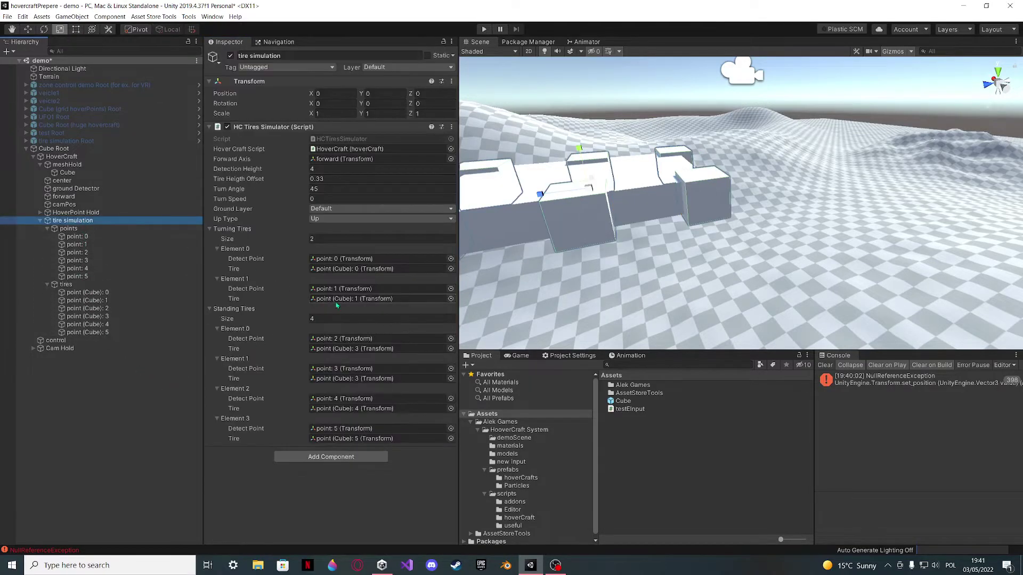
- Set the tire simulation's Turn Speed to 120
{"action": "left_click", "coordinate": [330, 197]}
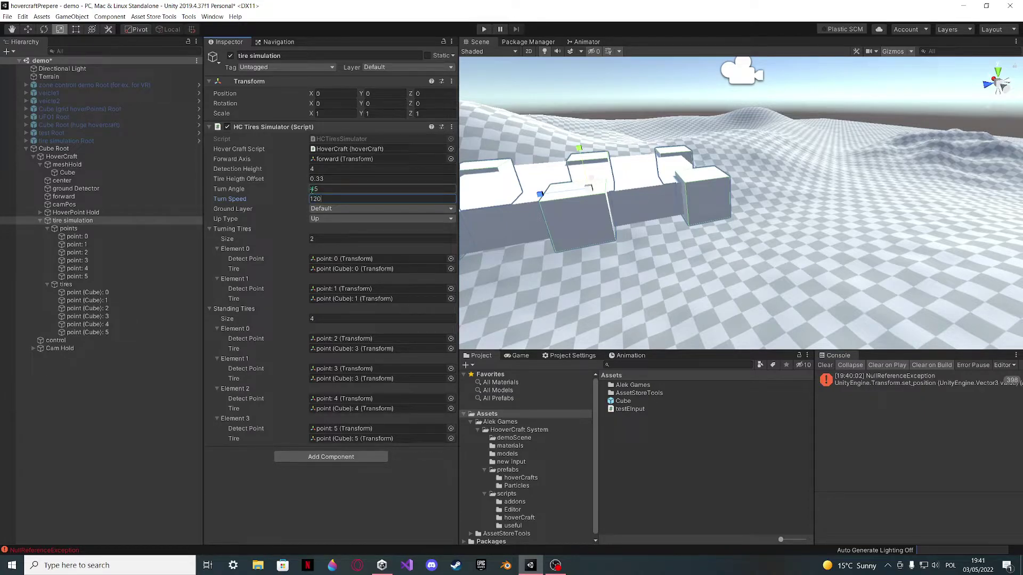
{"action": "left_click", "coordinate": [91, 292]}
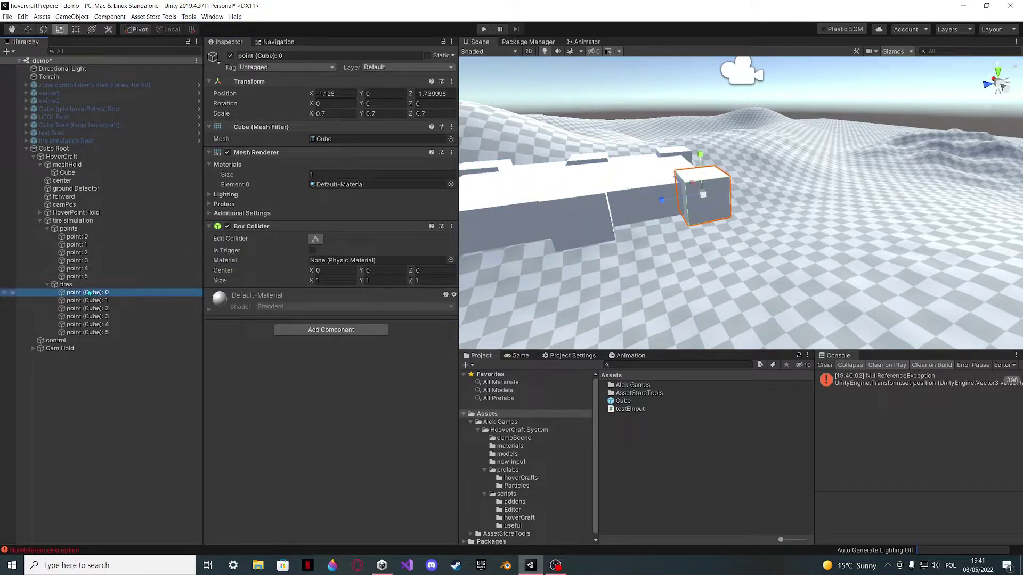
{"action": "left_click", "coordinate": [118, 221]}
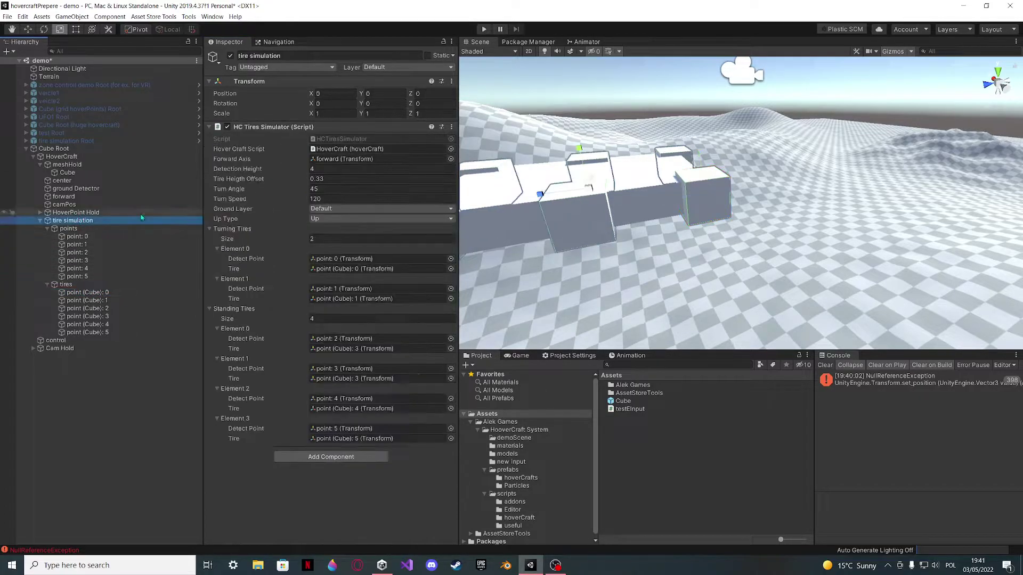
- Set Tire Height Offset to 0.36, clear the Console and run the scene
{"action": "left_click", "coordinate": [333, 180]}
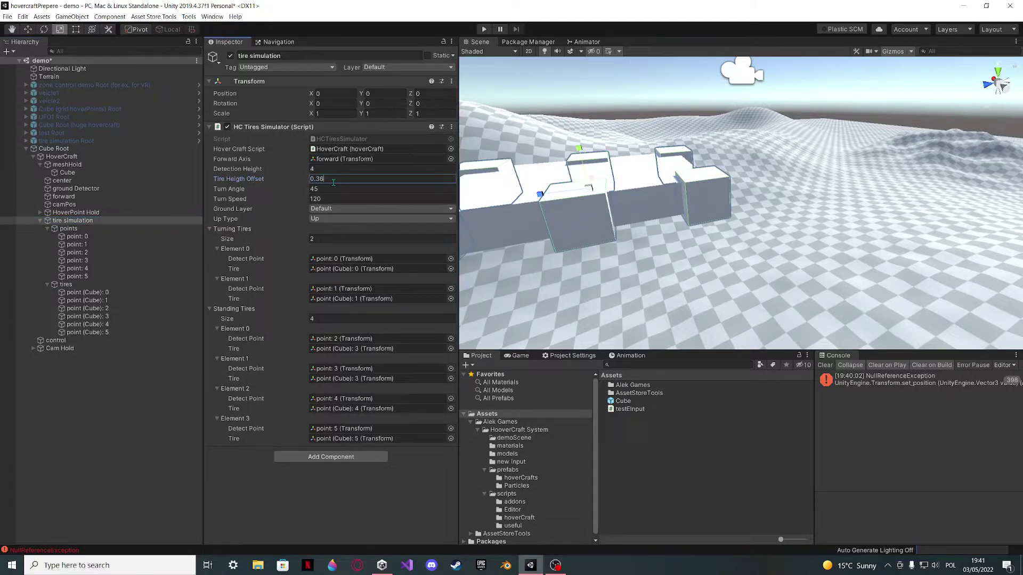
{"action": "right_click_drag", "start_coordinate": [605, 177], "coordinate": [627, 148]}
{"action": "middle_click_drag", "start_coordinate": [628, 148], "coordinate": [678, 105]}
{"action": "scroll", "coordinate": [678, 105], "scroll_direction": "down", "scroll_amount": 4}
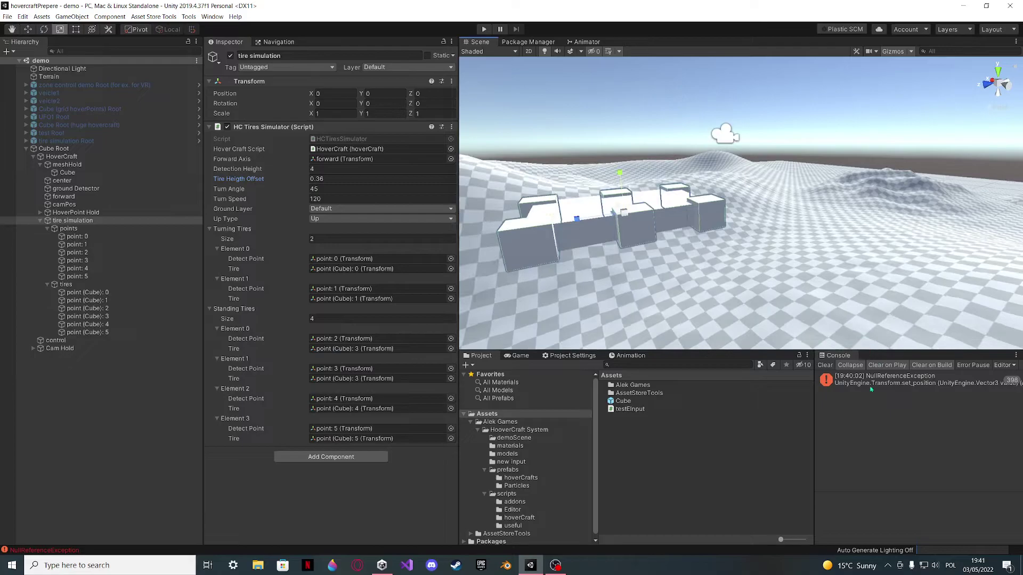
{"action": "left_click", "coordinate": [825, 366]}
{"action": "left_click", "coordinate": [482, 28]}
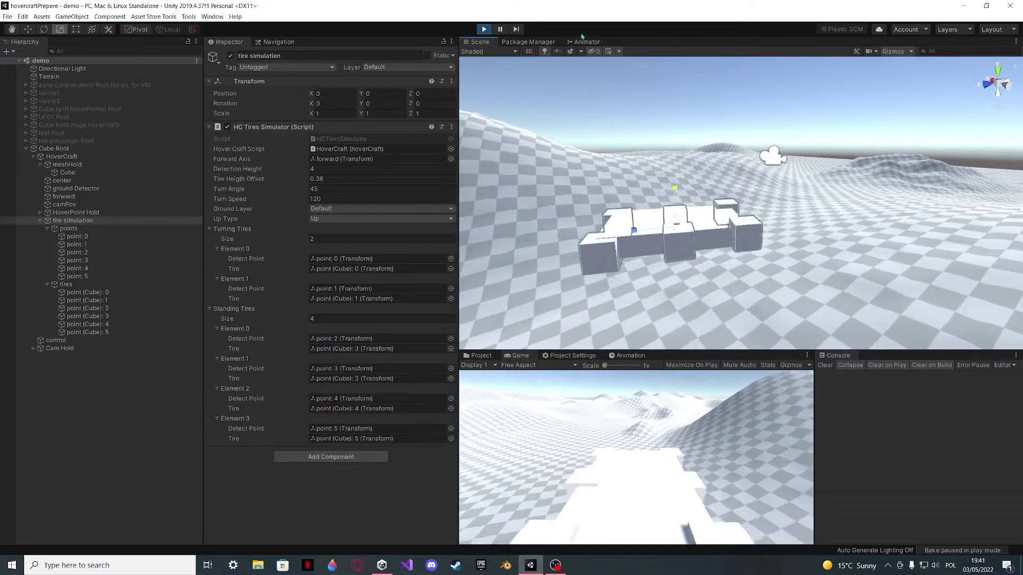
- Put the six tire cubes on the Ignore Raycast layer and test-run the scene
{"action": "left_click", "coordinate": [483, 28]}
{"action": "left_click", "coordinate": [103, 294]}
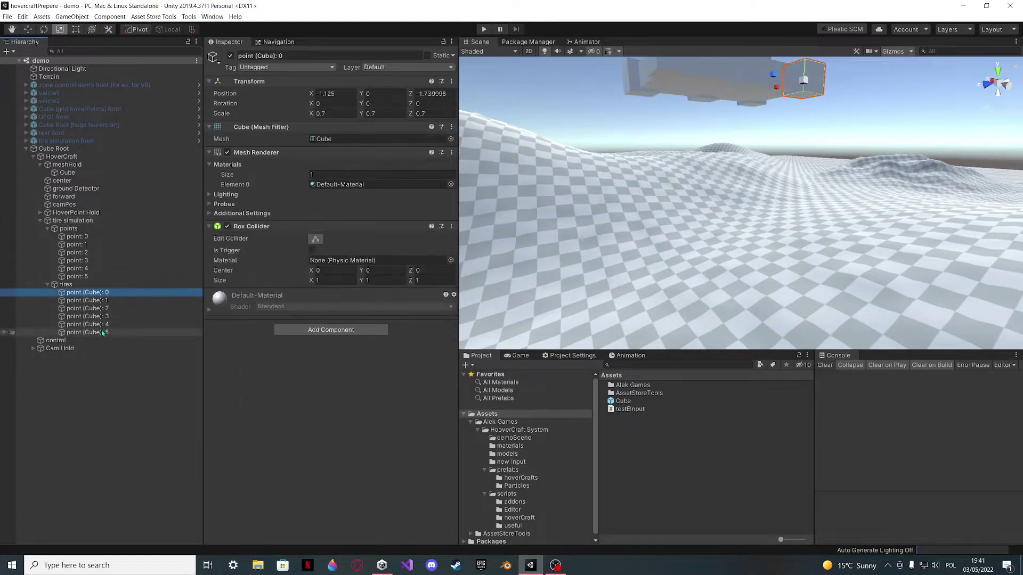
{"action": "left_click", "coordinate": [88, 333], "text": "shift"}
{"action": "left_click", "coordinate": [407, 67]}
{"action": "left_click", "coordinate": [408, 98]}
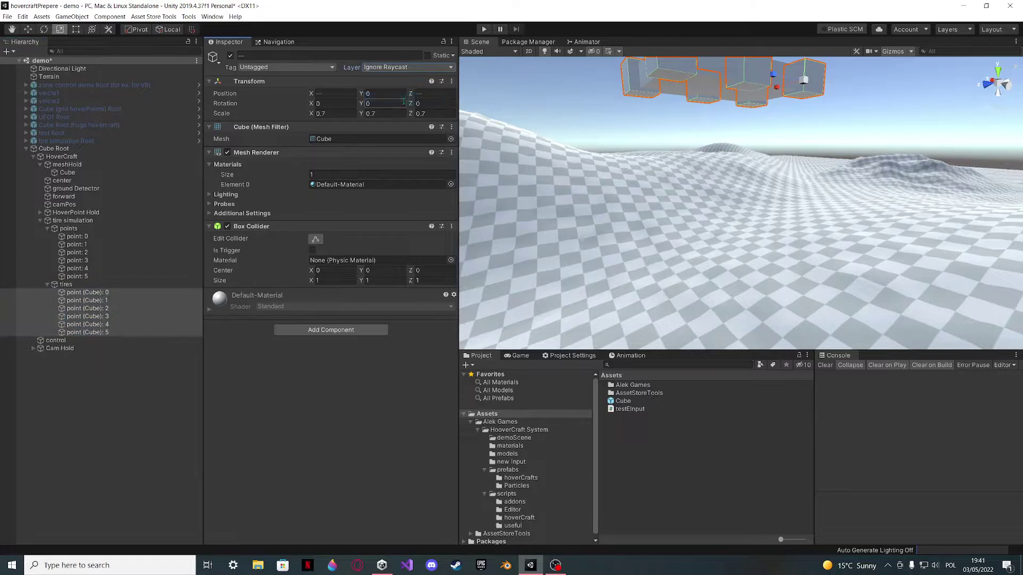
{"action": "left_click", "coordinate": [487, 30]}
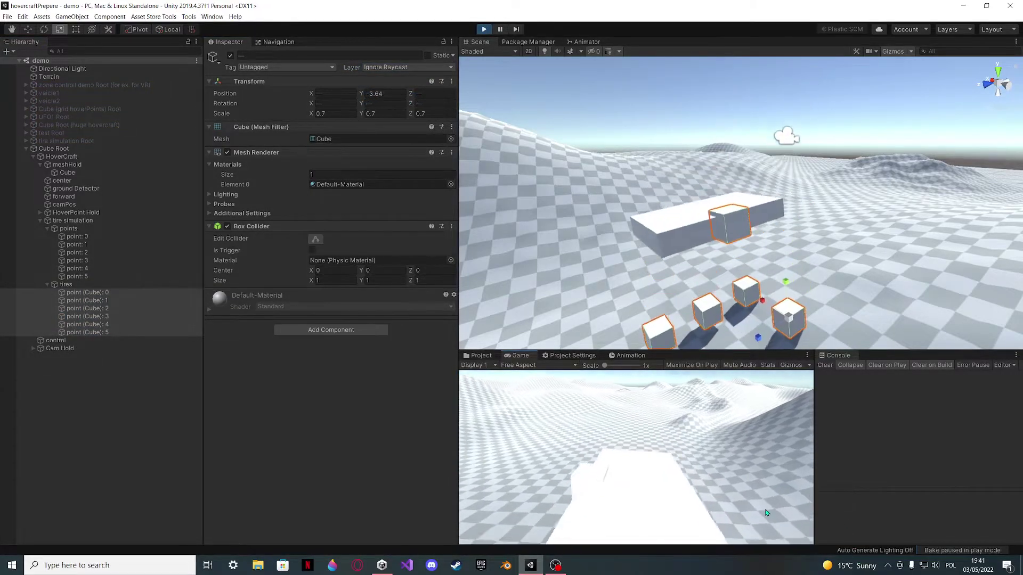
{"action": "left_click", "coordinate": [484, 29]}
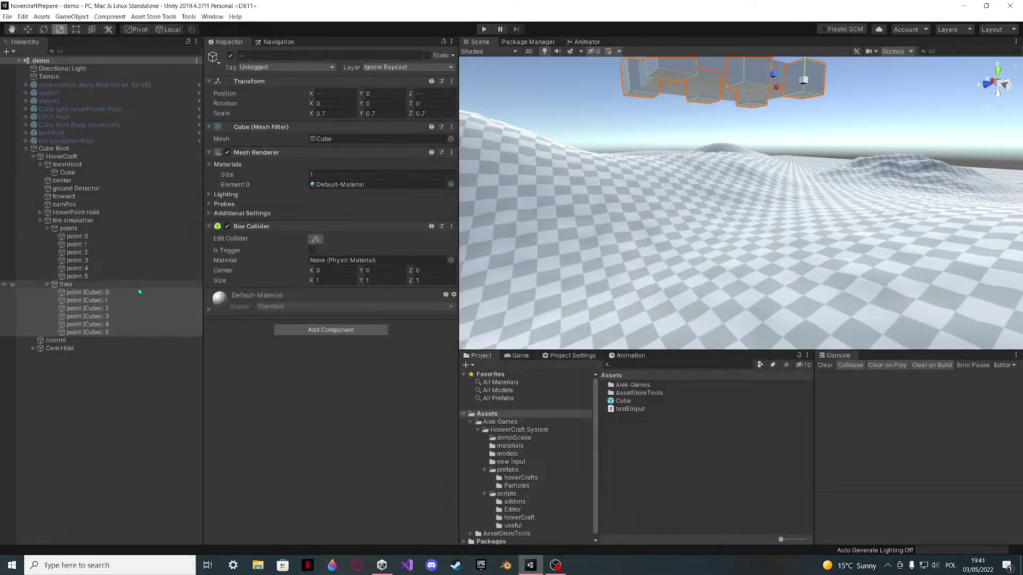
- Remove the Box Collider component from all six tire cubes
{"action": "left_click", "coordinate": [103, 332]}
{"action": "left_click", "coordinate": [105, 293], "text": "shift"}
{"action": "left_click", "coordinate": [313, 255]}
{"action": "left_click", "coordinate": [451, 226]}
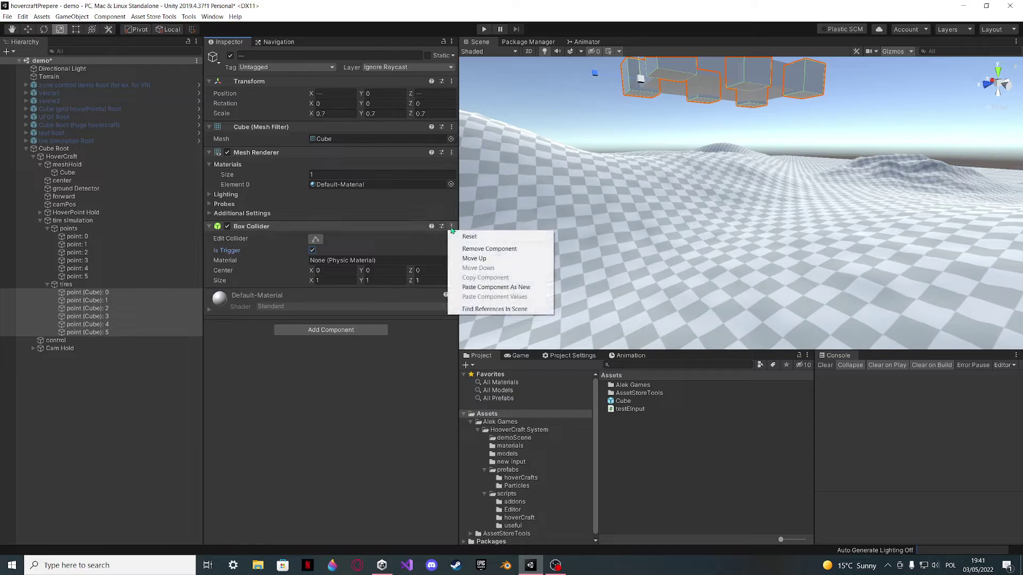
{"action": "left_click", "coordinate": [469, 247]}
- Assign point (Cube): 2 as the first standing tire's Tire
{"action": "left_click", "coordinate": [80, 236]}
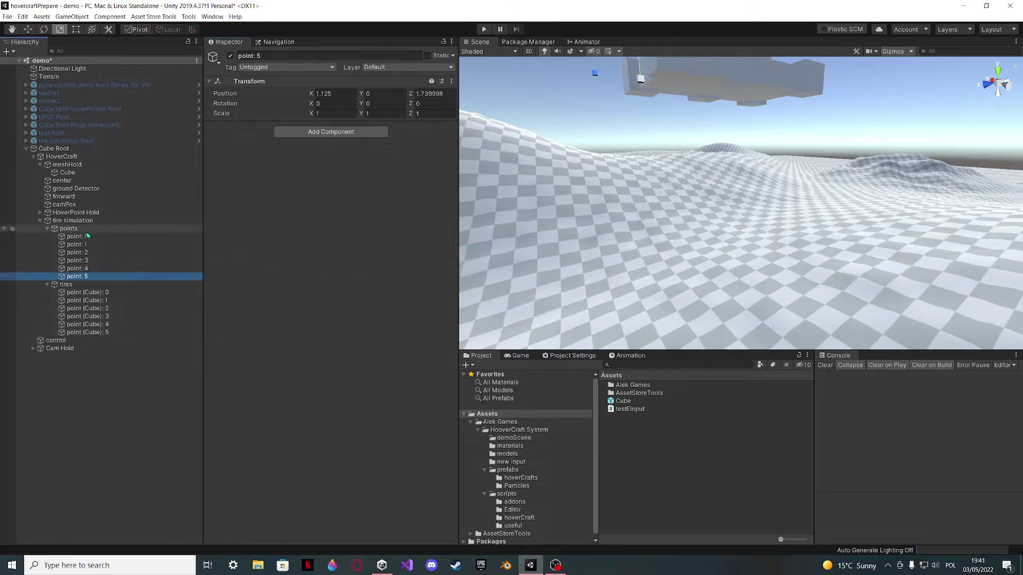
{"action": "left_click", "coordinate": [90, 222]}
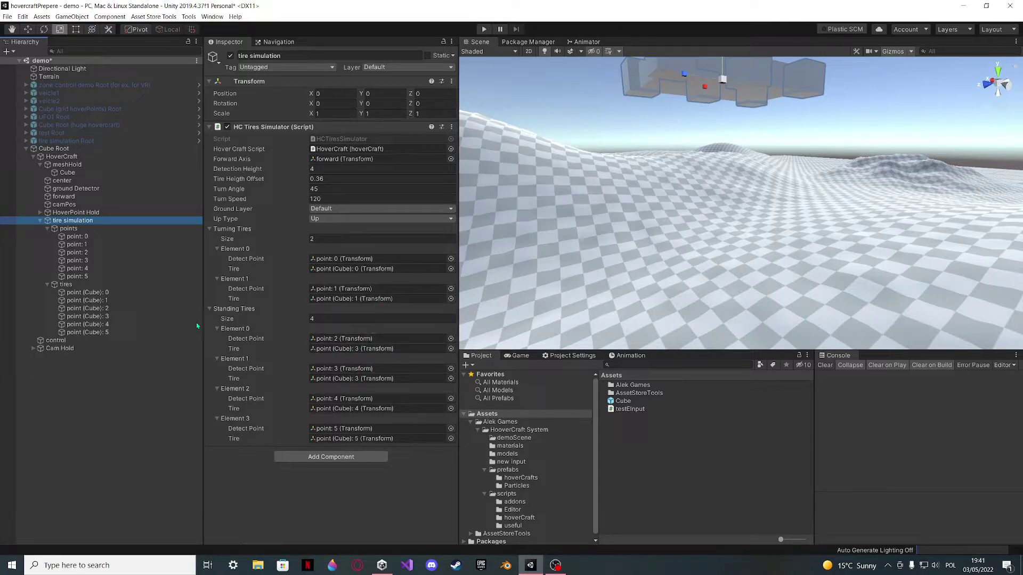
{"action": "left_click", "coordinate": [95, 309]}
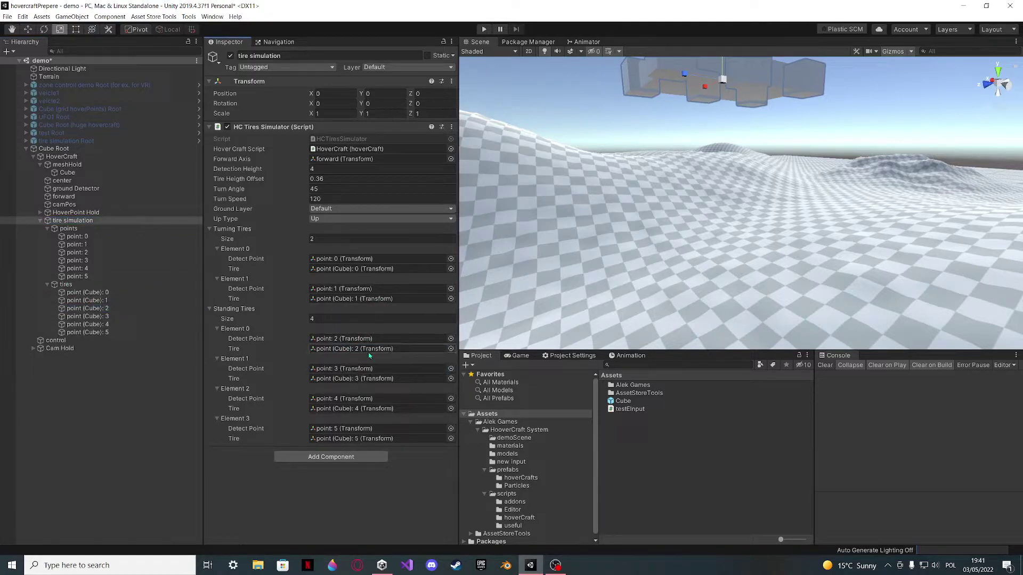
{"action": "left_click", "coordinate": [484, 29]}
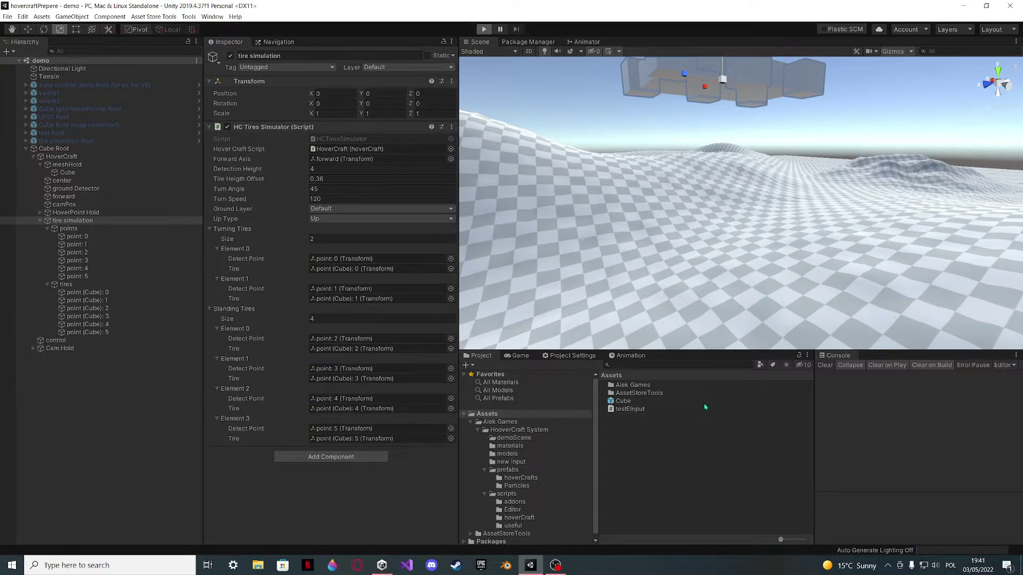
{"action": "right_click_drag", "start_coordinate": [757, 294], "coordinate": [714, 154]}
{"action": "left_click", "coordinate": [354, 219]}
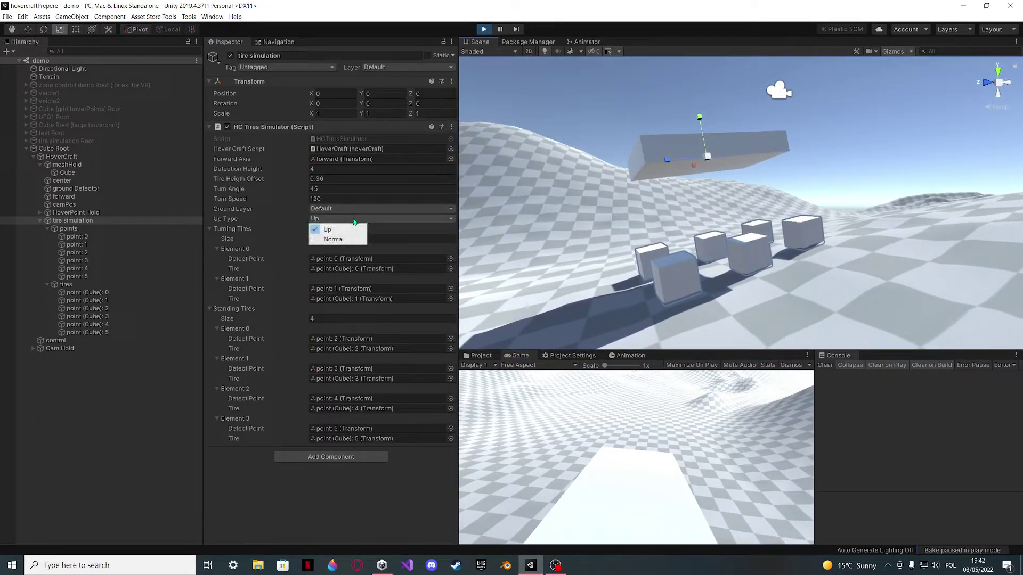
{"action": "left_click", "coordinate": [332, 239]}
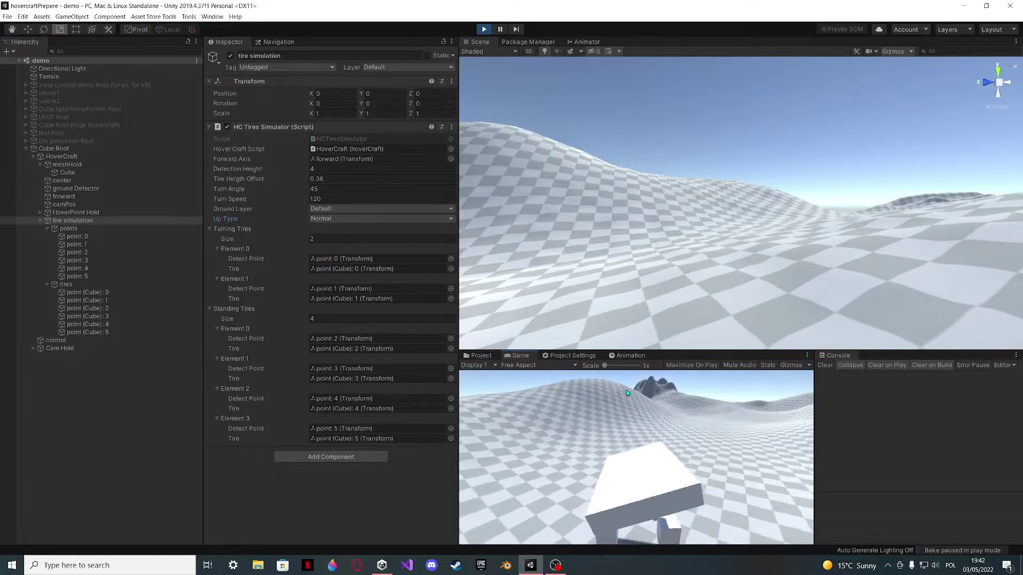
{"action": "left_click", "coordinate": [484, 29]}
- Frame the Cam Hold camera, then raise and pull back camPos to Y 3.81, Z -5.98
{"action": "left_click", "coordinate": [33, 348]}
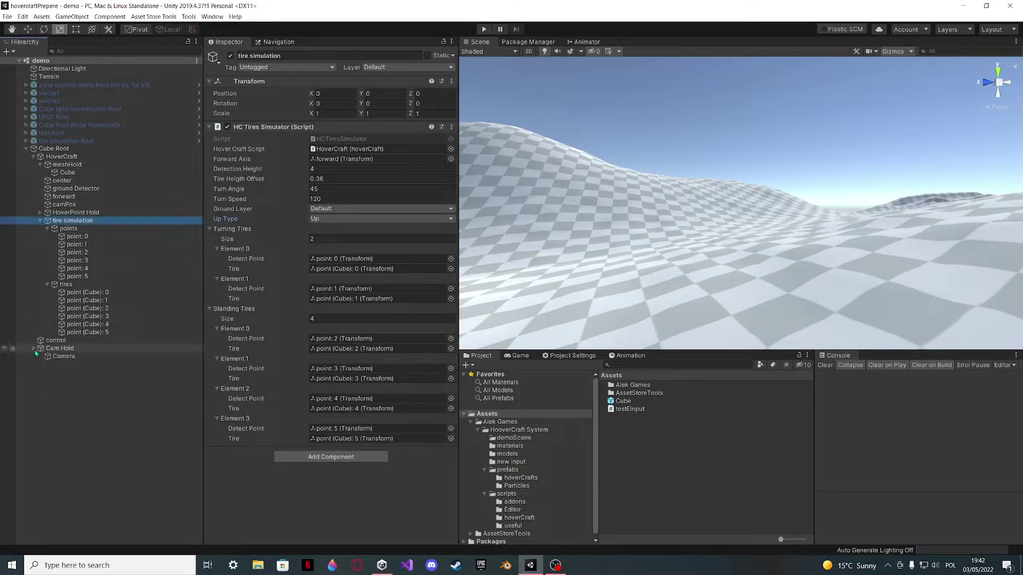
{"action": "left_click", "coordinate": [64, 357]}
{"action": "key", "text": "s"}
{"action": "right_click_drag", "start_coordinate": [658, 231], "coordinate": [735, 238]}
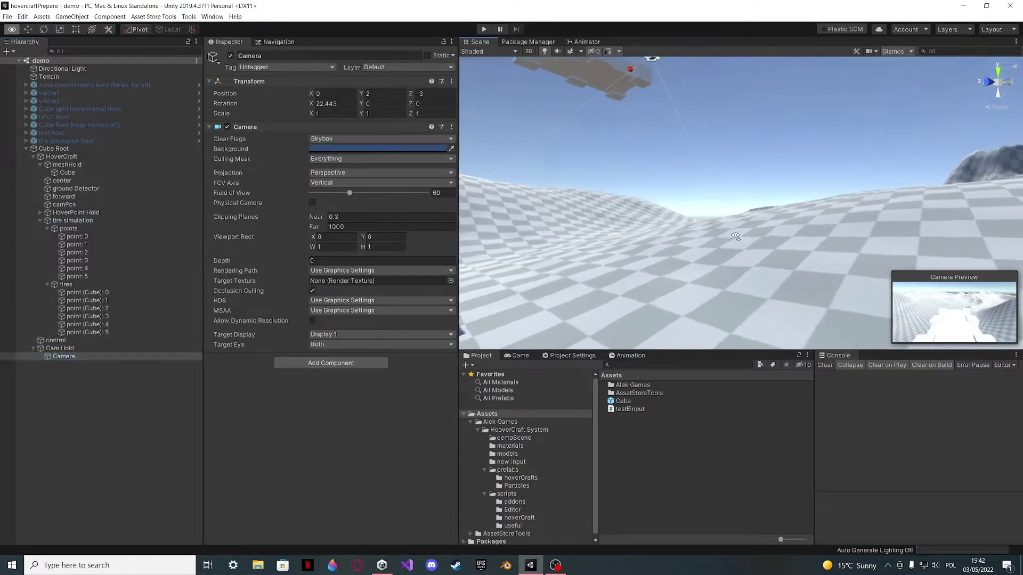
{"action": "key", "text": "f"}
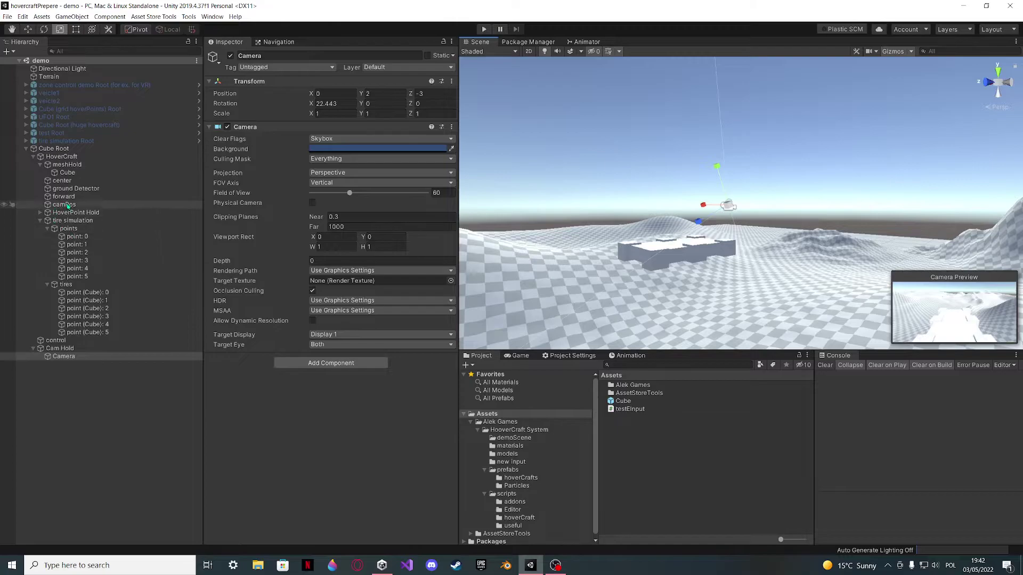
{"action": "left_click", "coordinate": [67, 207]}
{"action": "middle_click_drag", "start_coordinate": [752, 205], "coordinate": [745, 206]}
{"action": "right_click_drag", "start_coordinate": [774, 213], "coordinate": [710, 209]}
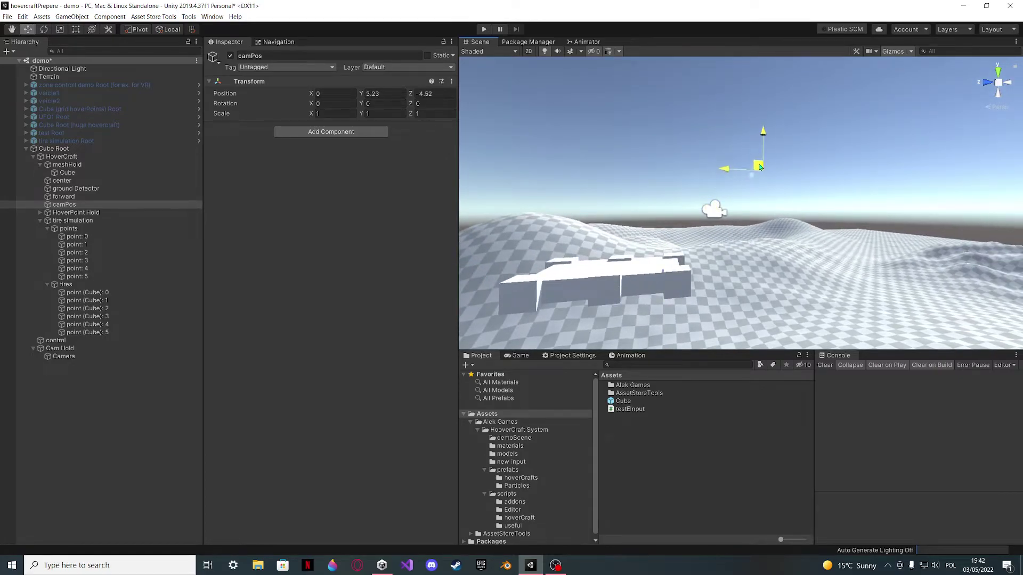
{"action": "middle_click_drag", "start_coordinate": [624, 241], "coordinate": [690, 209]}
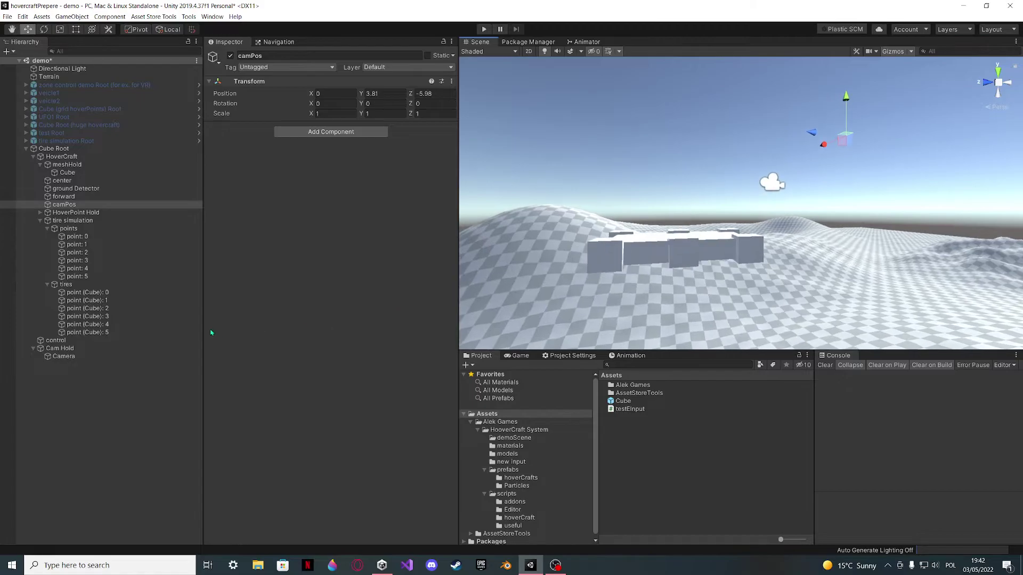
- Duplicate the six tire cubes, place the copies under meshHold after Cube, and run the scene
{"action": "left_click", "coordinate": [101, 294]}
{"action": "left_click", "coordinate": [100, 333], "text": "shift"}
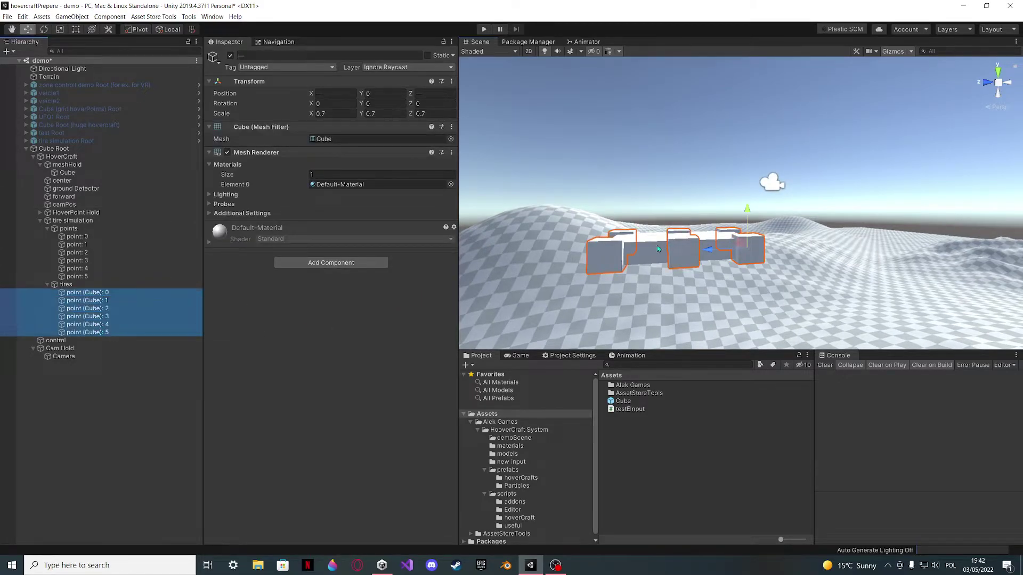
{"action": "key", "text": "ctrl+d"}
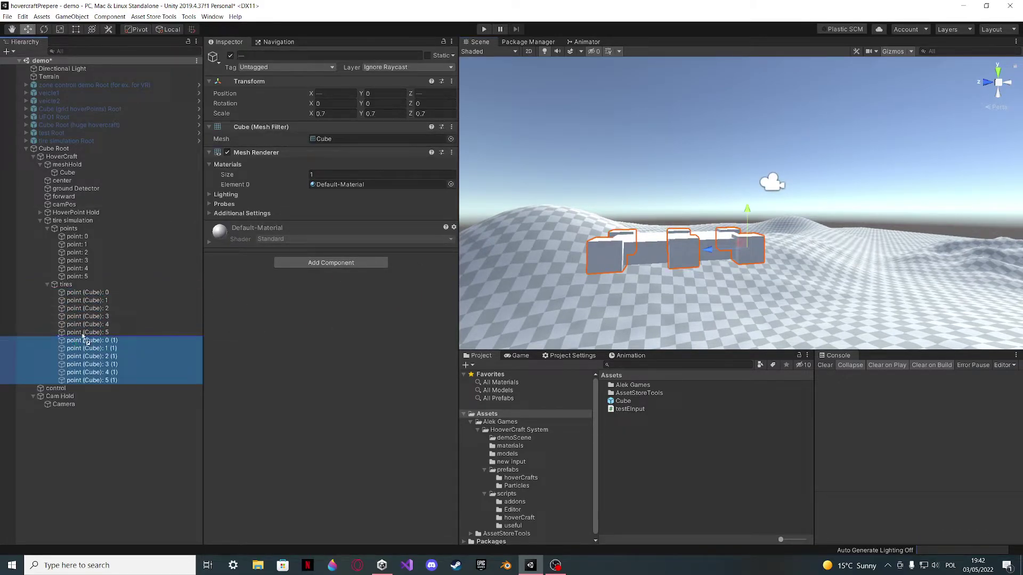
{"action": "left_click_drag", "start_coordinate": [69, 244], "coordinate": [62, 173]}
{"action": "left_click", "coordinate": [89, 457]}
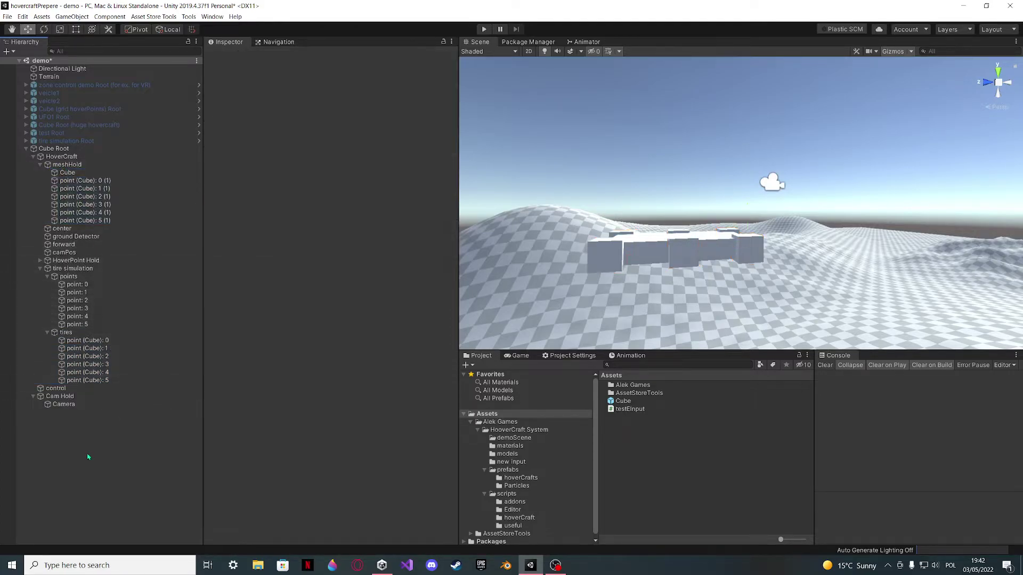
{"action": "left_click", "coordinate": [487, 32]}
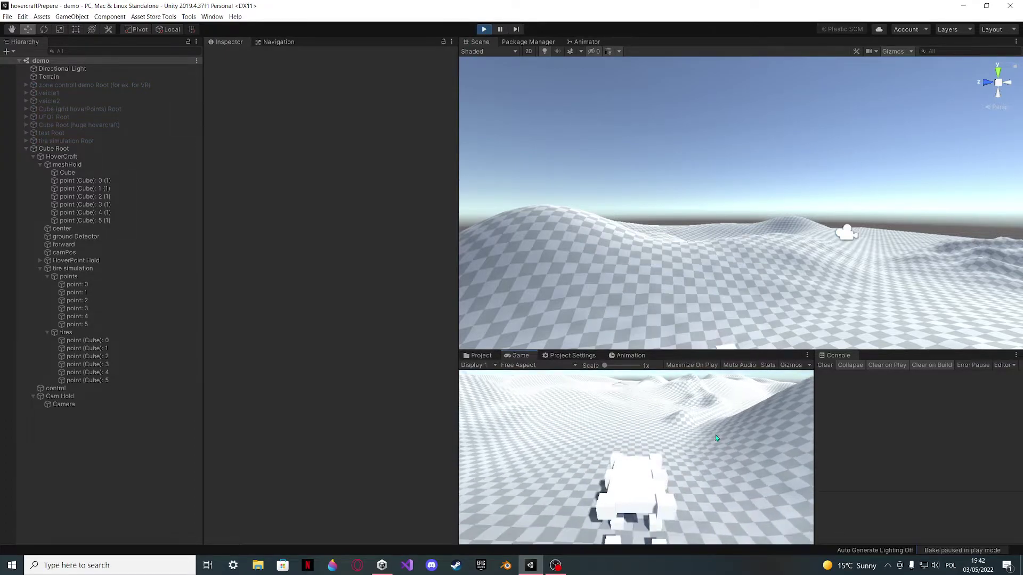
- Drive the hovercraft forward with W across the checkered hills
{"action": "key", "text": "w"}
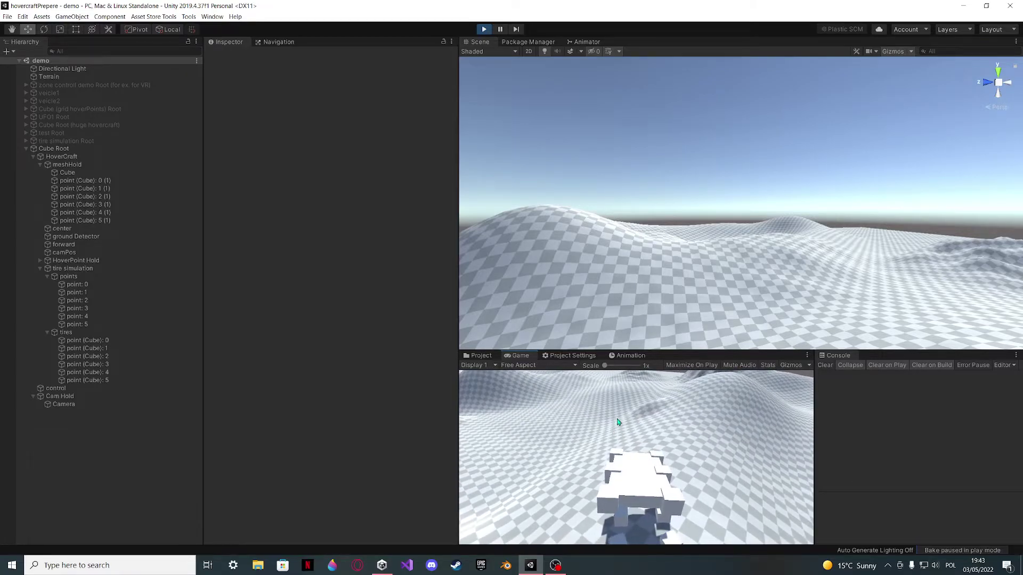
- Set the tire simulation's Transform Rotation Y to 180 and run a short test drive
{"action": "left_click", "coordinate": [484, 28]}
{"action": "left_click", "coordinate": [72, 268]}
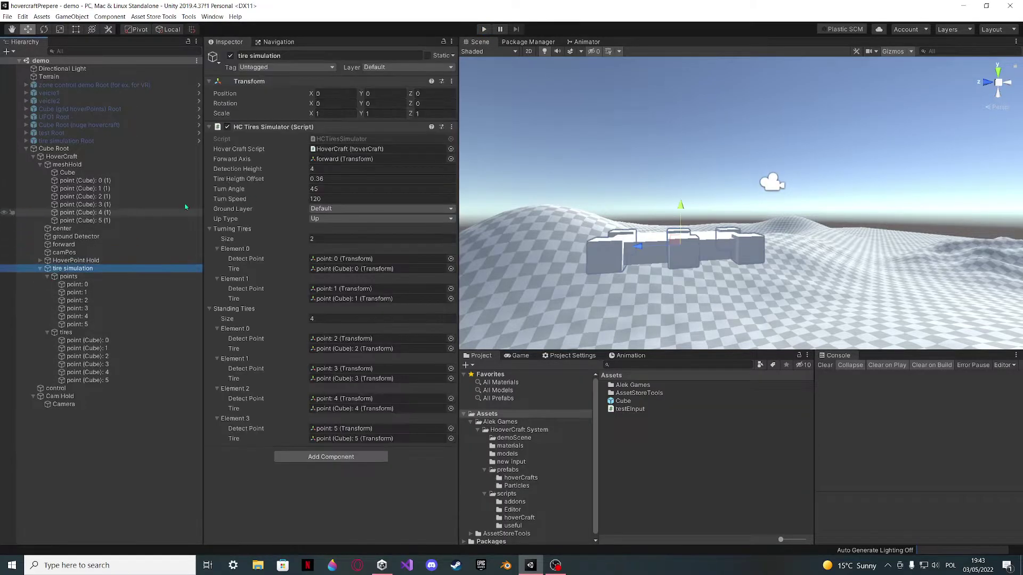
{"action": "left_click", "coordinate": [379, 105]}
{"action": "type", "text": "180"}
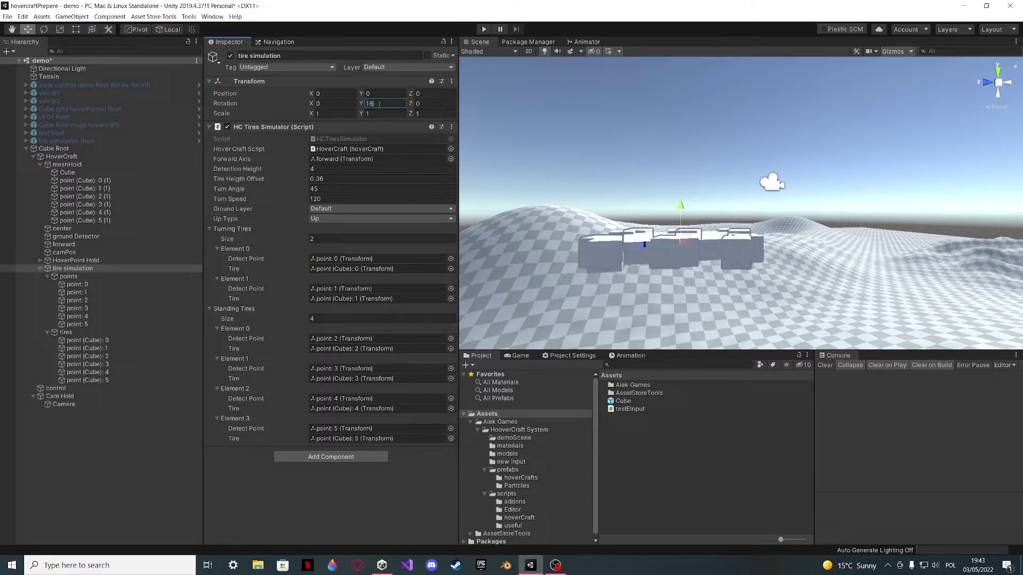
{"action": "left_click", "coordinate": [486, 29]}
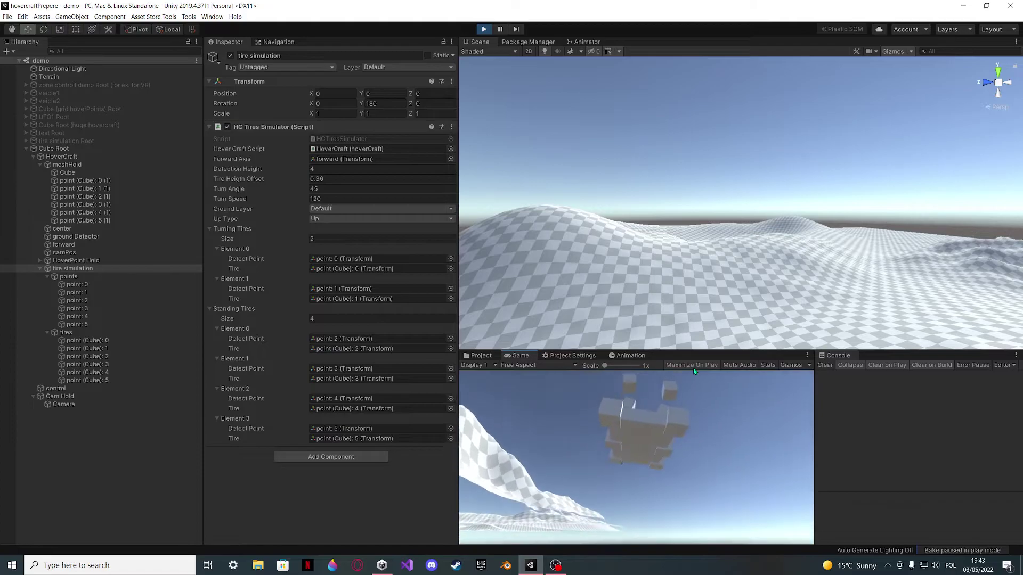
{"action": "left_click", "coordinate": [484, 29]}
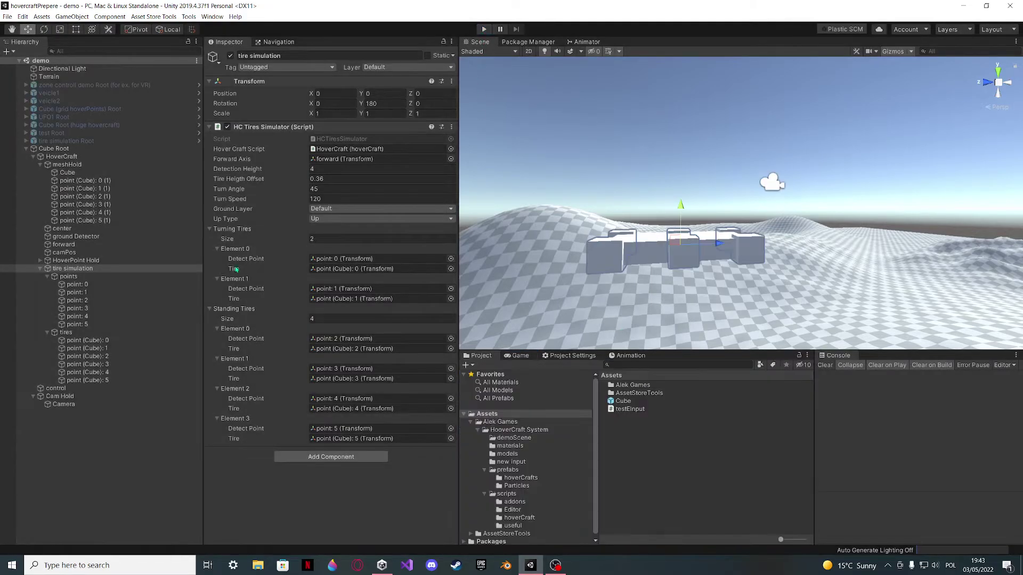
{"action": "left_click", "coordinate": [122, 157]}
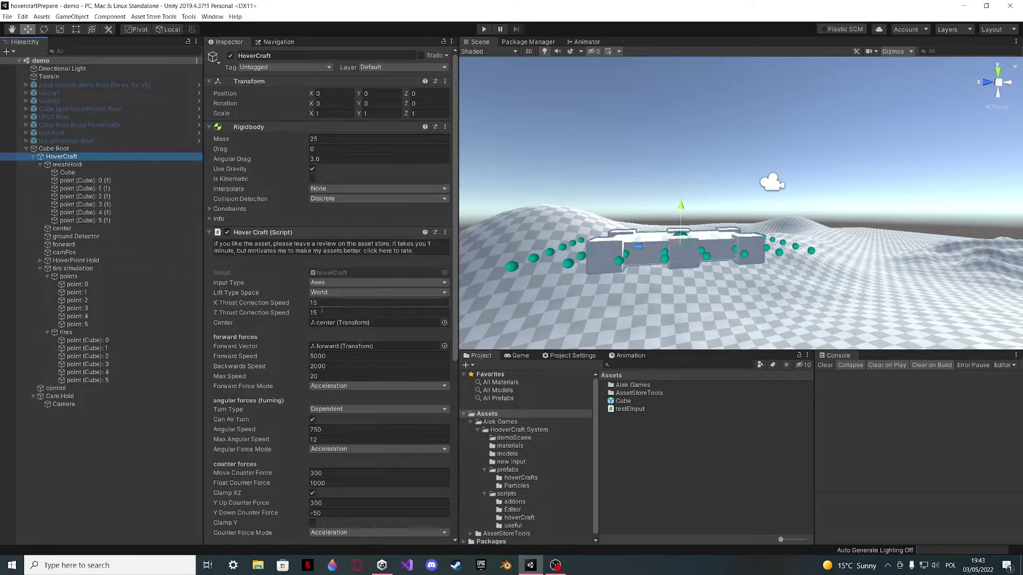
{"action": "scroll", "coordinate": [319, 309], "scroll_direction": "down", "scroll_amount": 5}
{"action": "scroll", "coordinate": [338, 368], "scroll_direction": "up", "scroll_amount": 5}
{"action": "middle_click_drag", "start_coordinate": [669, 212], "coordinate": [714, 188]}
{"action": "left_click", "coordinate": [76, 236]}
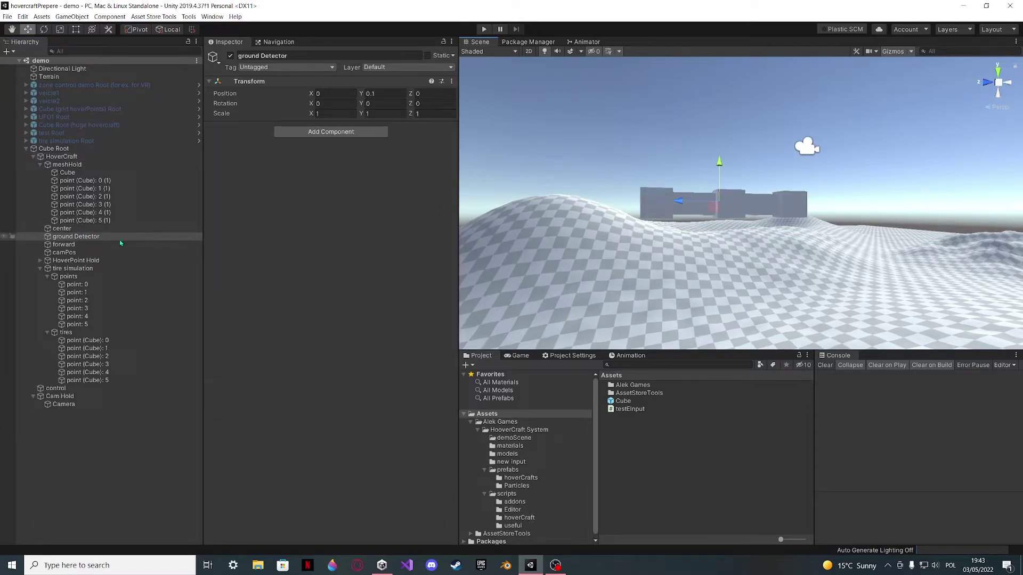
{"action": "left_click", "coordinate": [61, 157]}
{"action": "scroll", "coordinate": [410, 292], "scroll_direction": "down", "scroll_amount": 5}
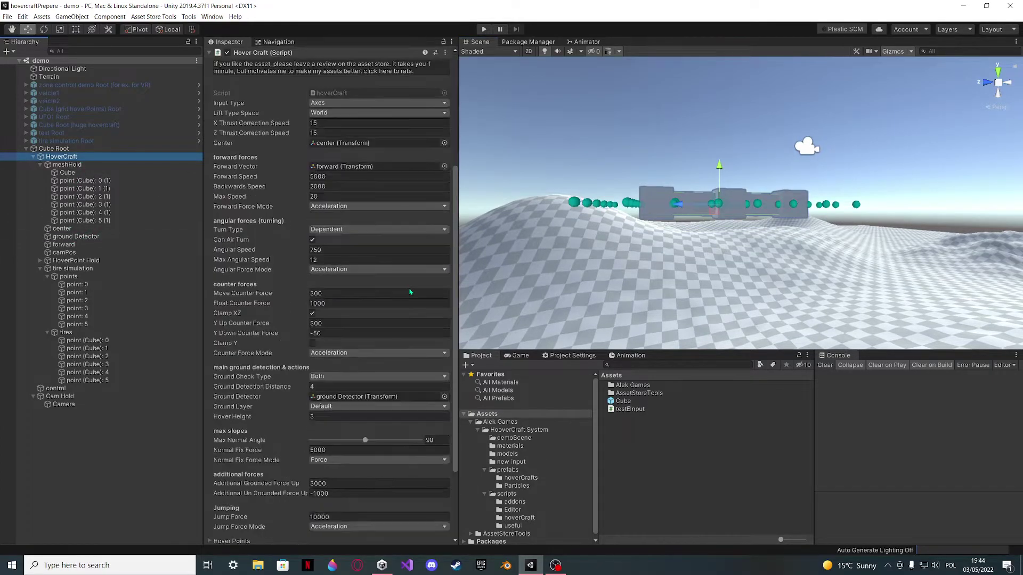
{"action": "scroll", "coordinate": [410, 292], "scroll_direction": "down", "scroll_amount": 3}
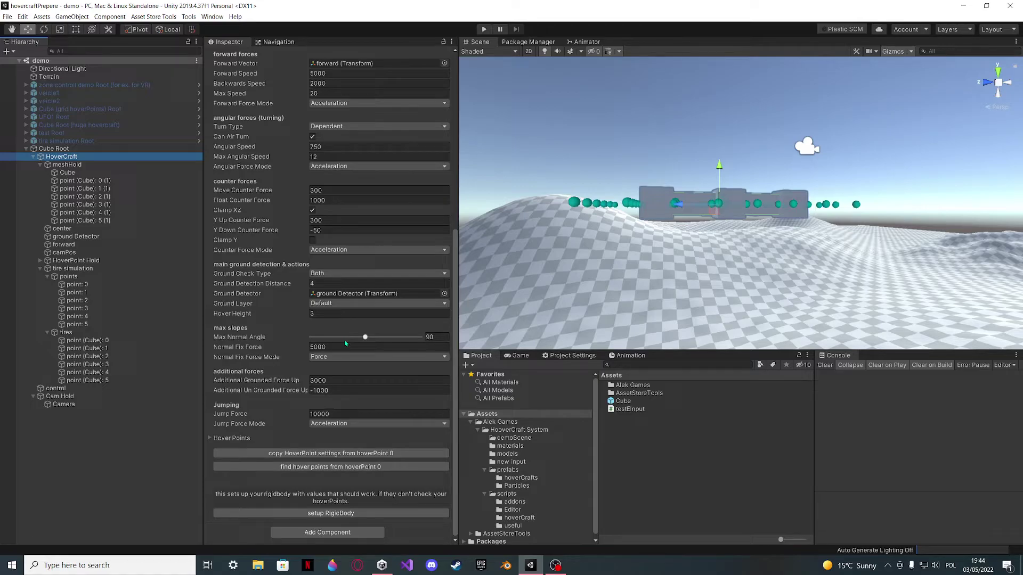
{"action": "left_click", "coordinate": [72, 141]}
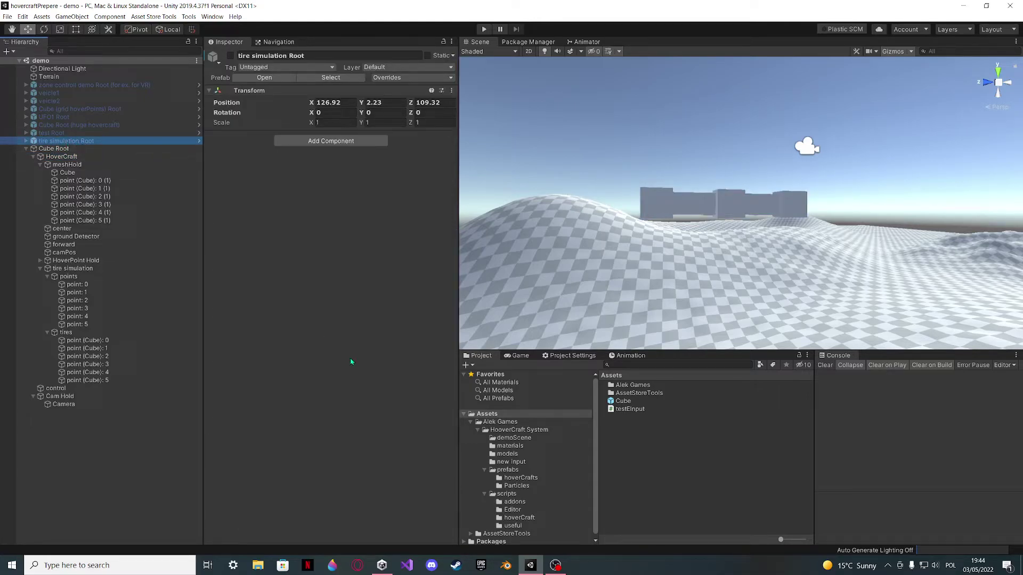
- Browse prefabs > hoverCrafts and inspect the tire simulation Root prefab
{"action": "left_click", "coordinate": [505, 470]}
{"action": "left_click", "coordinate": [521, 478]}
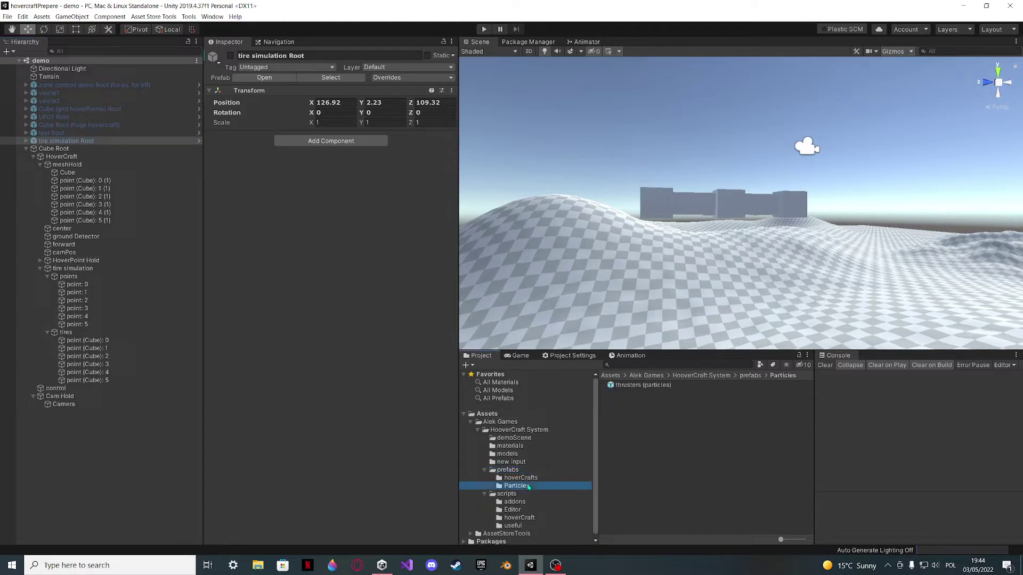
{"action": "left_click", "coordinate": [641, 410]}
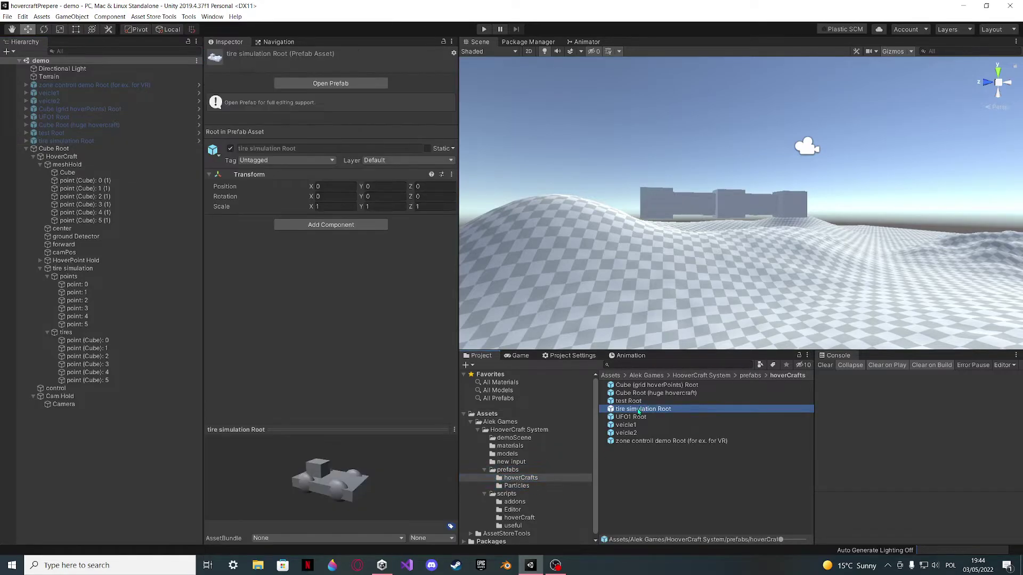
{"action": "left_click", "coordinate": [103, 459]}
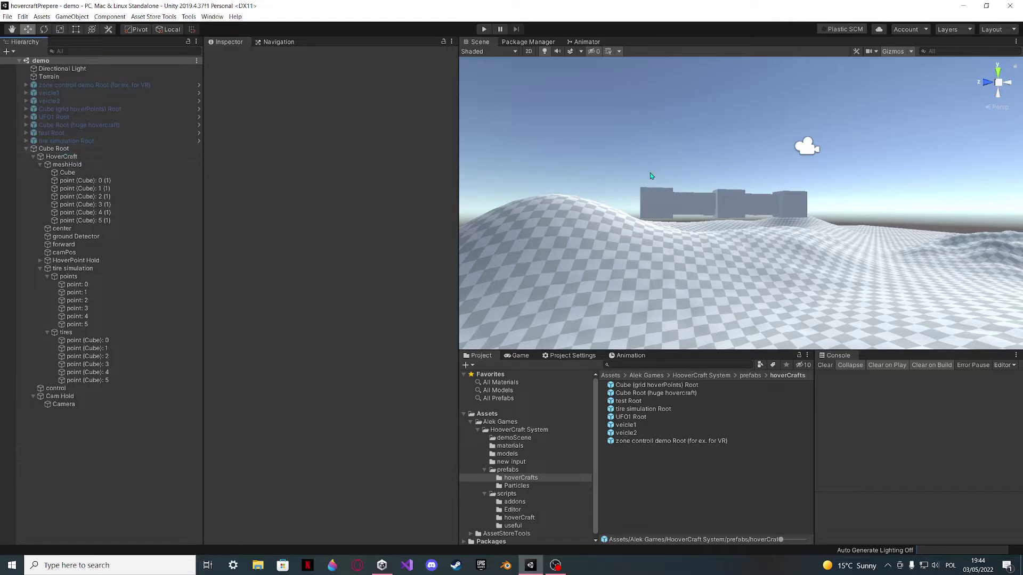
- Orbit the Scene view to look down on the hovercraft, then switch to the screen recorder
{"action": "middle_click_drag", "start_coordinate": [767, 173], "coordinate": [738, 229]}
{"action": "right_click_drag", "start_coordinate": [746, 224], "coordinate": [697, 253]}
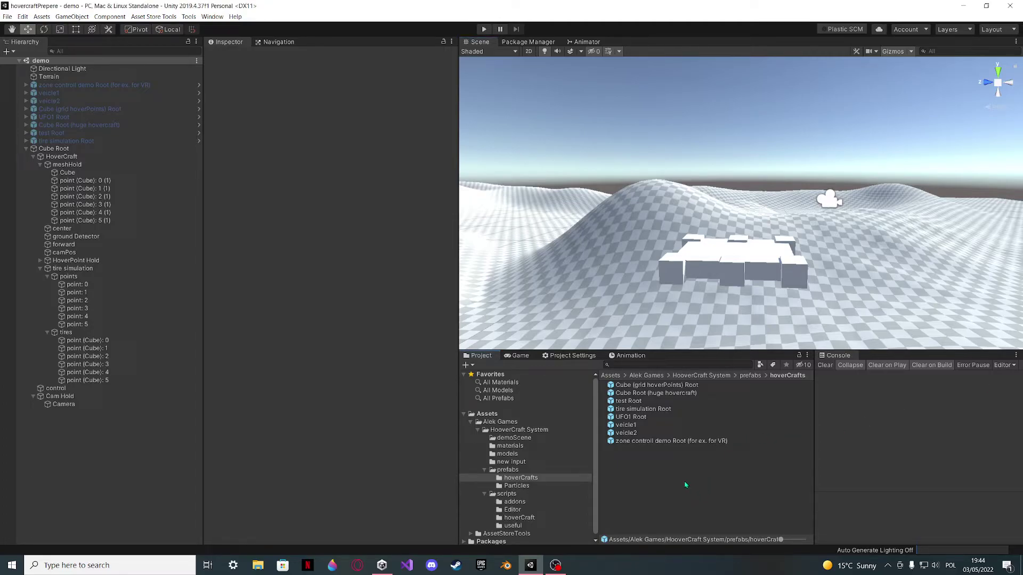
{"action": "left_click", "coordinate": [566, 571]}
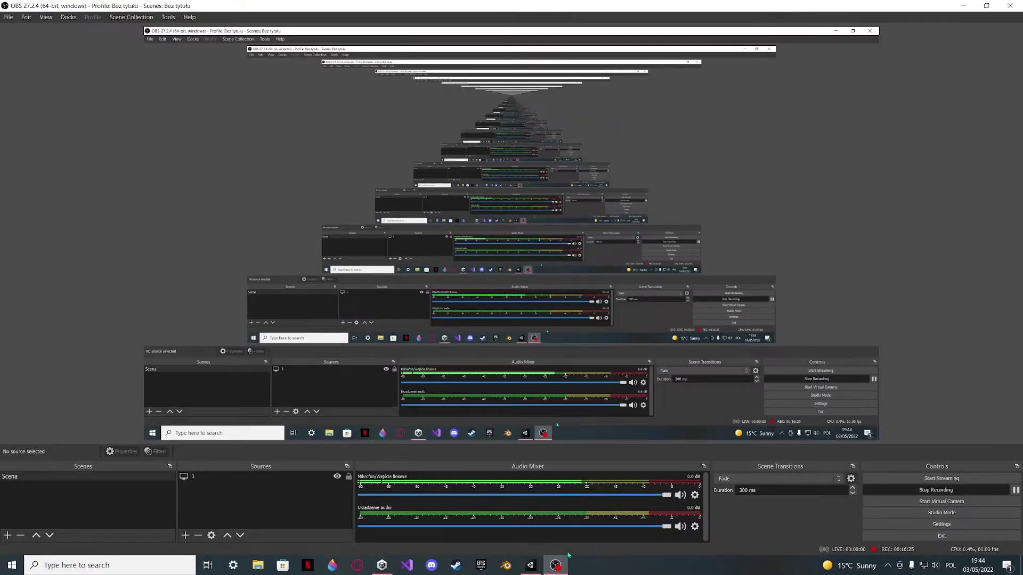
- Switch back from OBS to the Unity Editor via the taskbar
{"action": "left_click", "coordinate": [530, 565]}
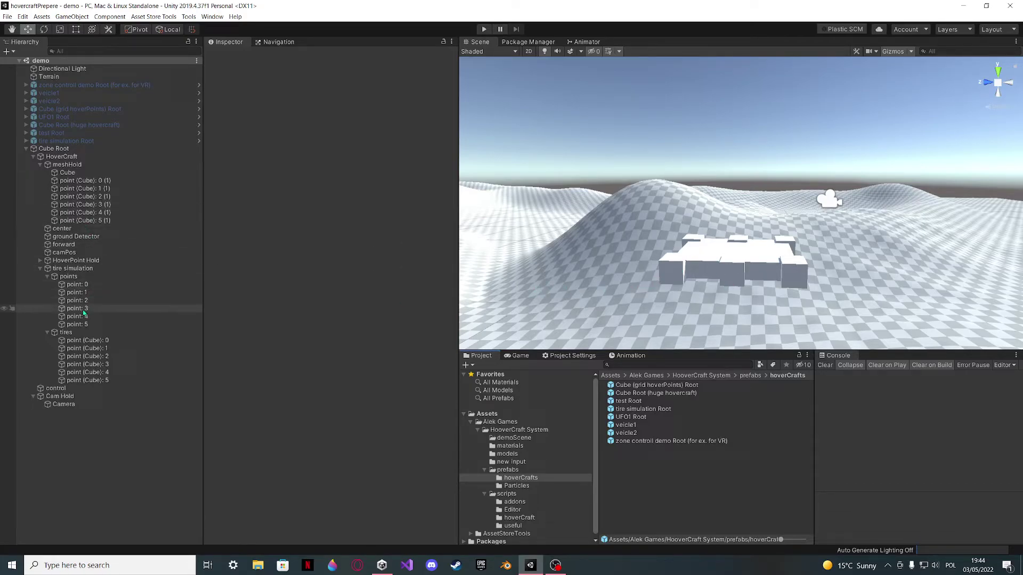
- Test tire simulation with height offset 1, duplicate it as tire simulation (1), and reselect the original
{"action": "left_click", "coordinate": [73, 268]}
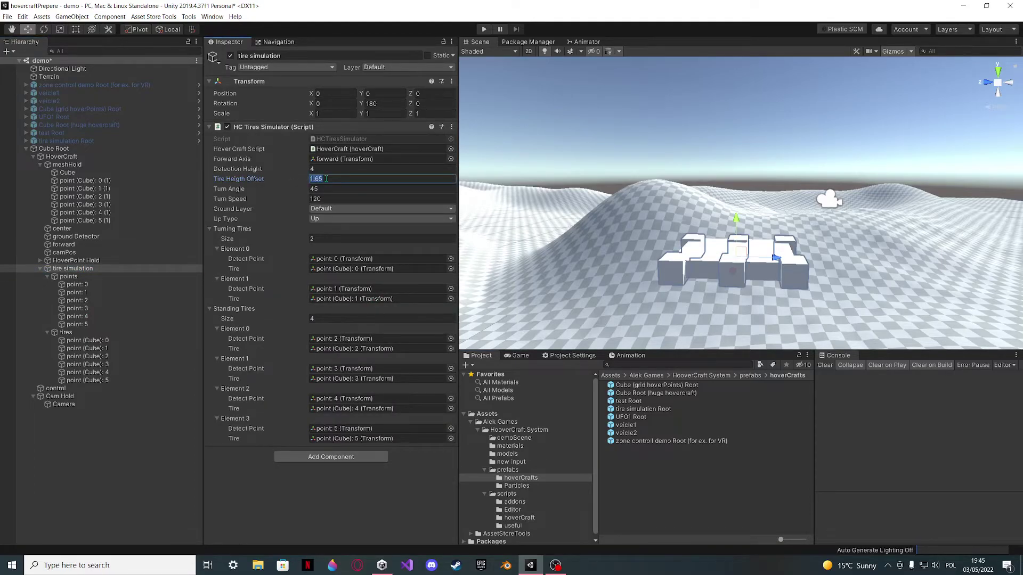
{"action": "left_click", "coordinate": [484, 30]}
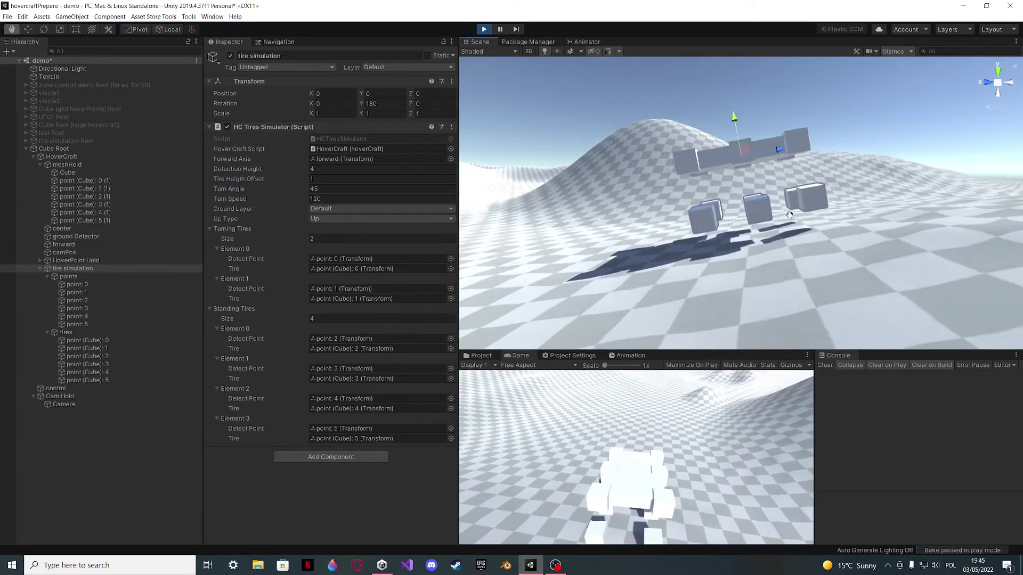
{"action": "left_click", "coordinate": [482, 29]}
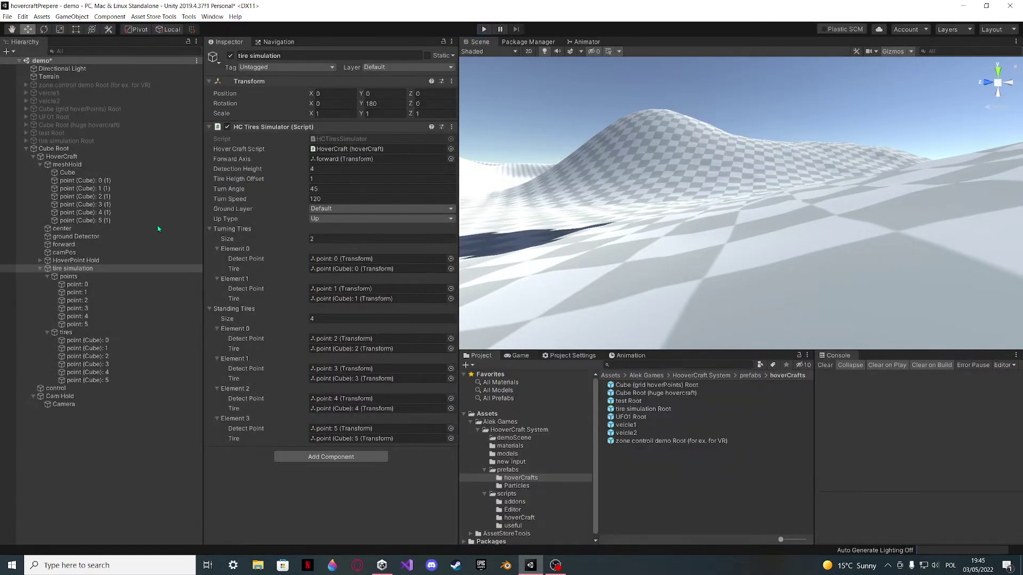
{"action": "key", "text": "ctrl+d"}
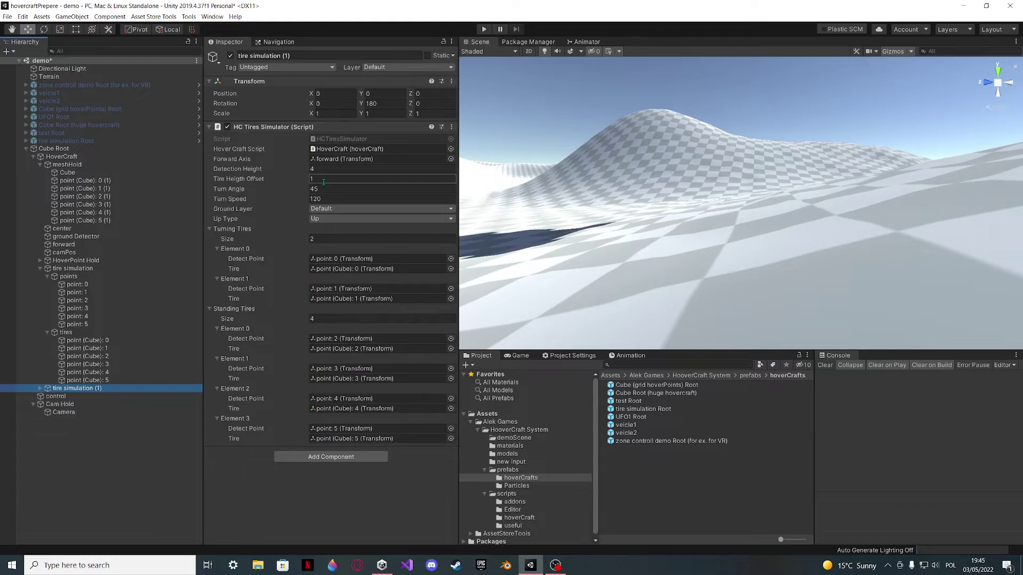
{"action": "left_click", "coordinate": [88, 269]}
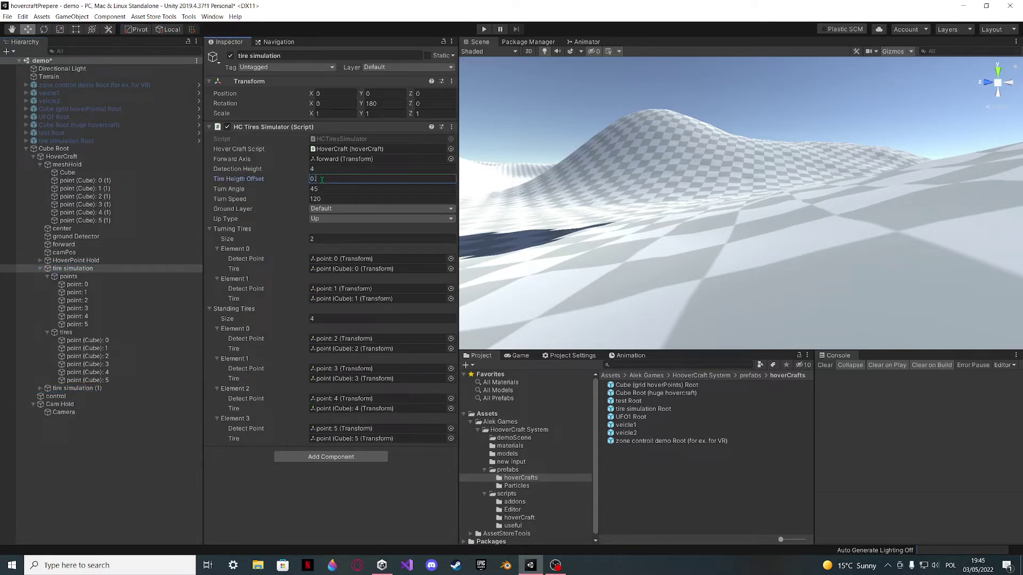
- Enter 0.36 as the Tire Heigth Offset and start a test drive
{"action": "type", "text": "0.36"}
{"action": "left_click", "coordinate": [483, 30]}
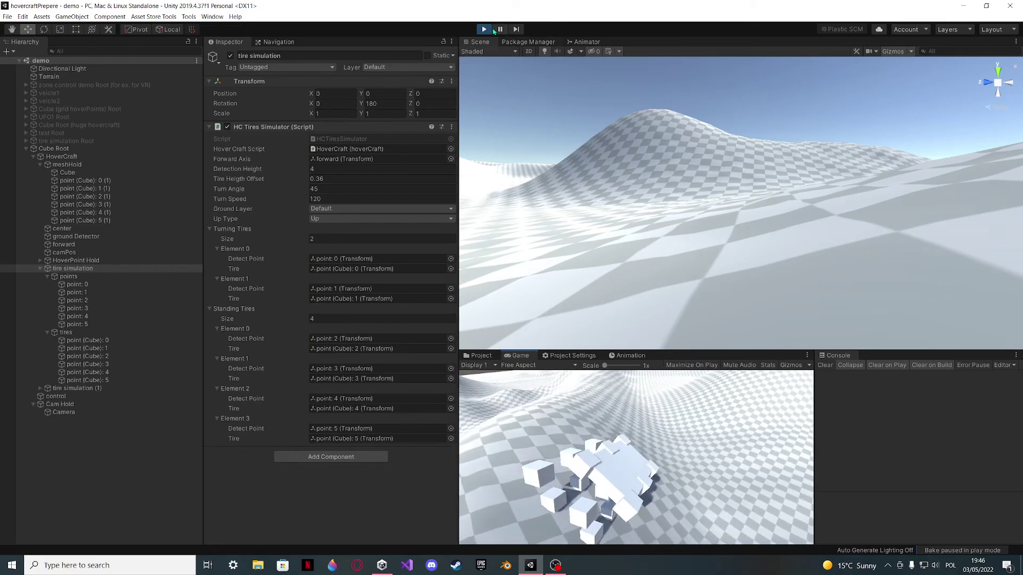
- Stop play mode and delete the tire simulation (1) backup copy
{"action": "left_click", "coordinate": [486, 30]}
{"action": "left_click", "coordinate": [76, 269]}
{"action": "left_click", "coordinate": [63, 388]}
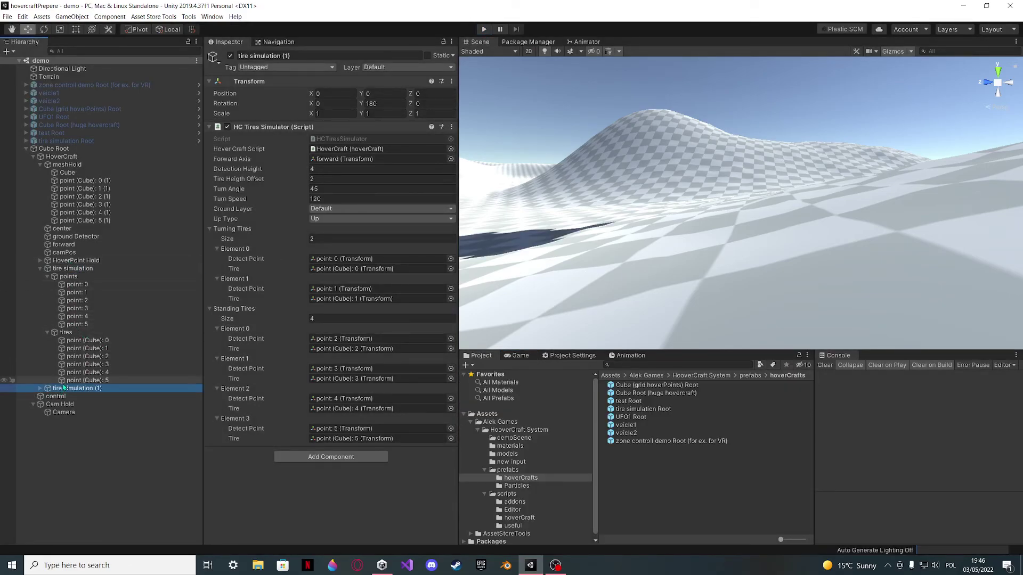
{"action": "key", "text": "Delete"}
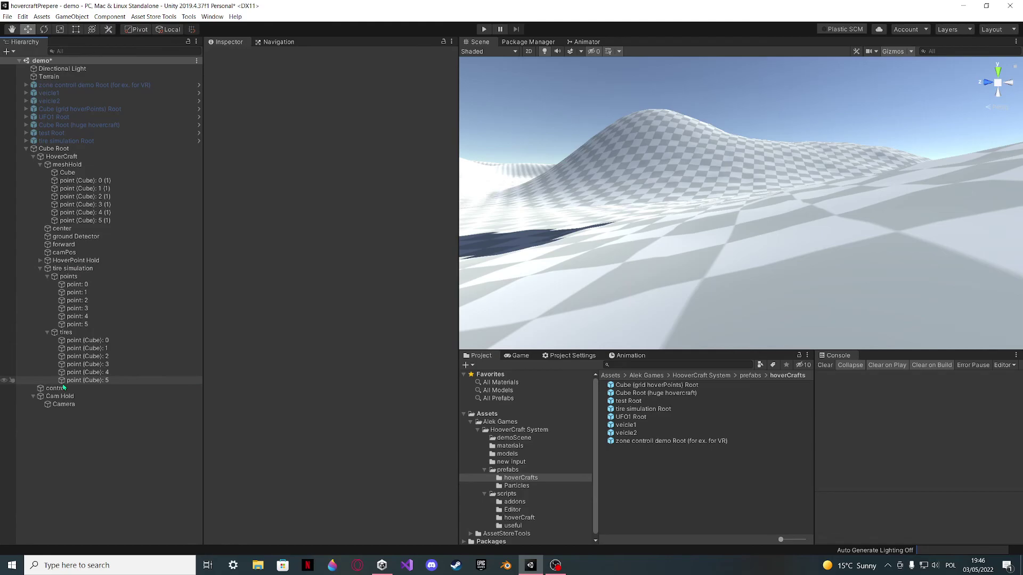
- Collapse tire simulation in the Hierarchy, clear the selection, and bring OBS to the front
{"action": "left_click", "coordinate": [46, 270]}
{"action": "left_click", "coordinate": [40, 269]}
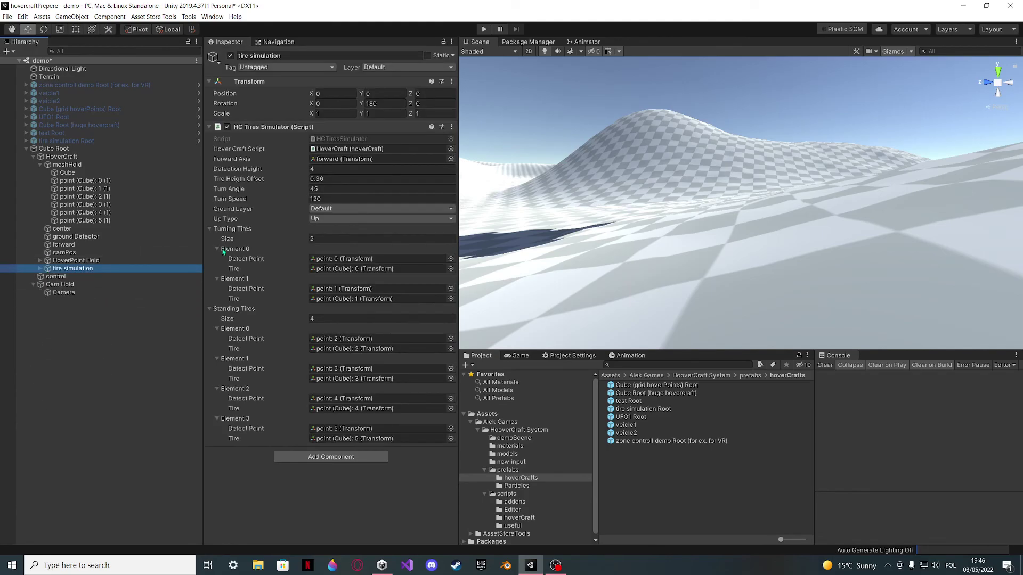
{"action": "left_click", "coordinate": [748, 509]}
{"action": "left_click", "coordinate": [556, 565]}
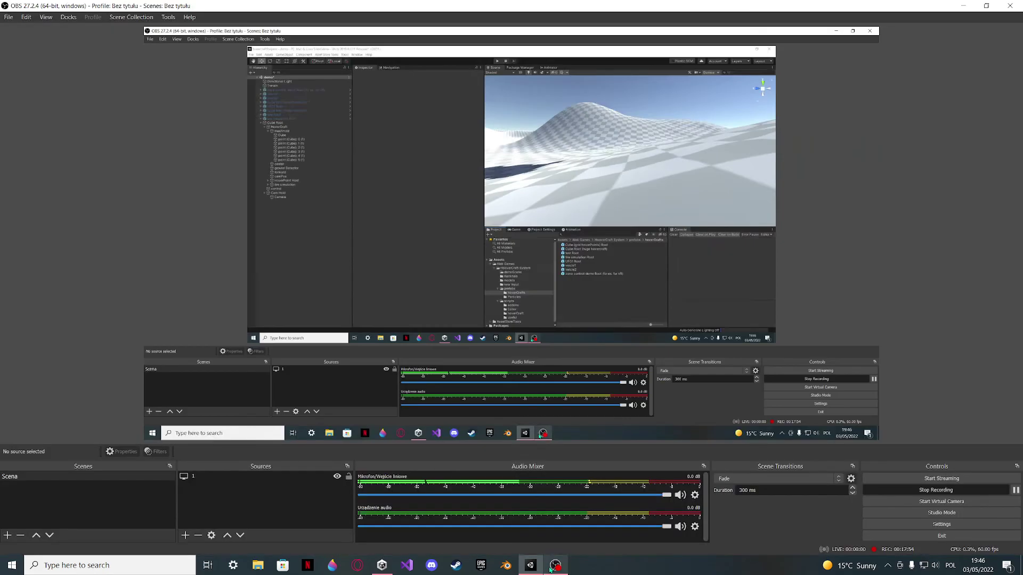